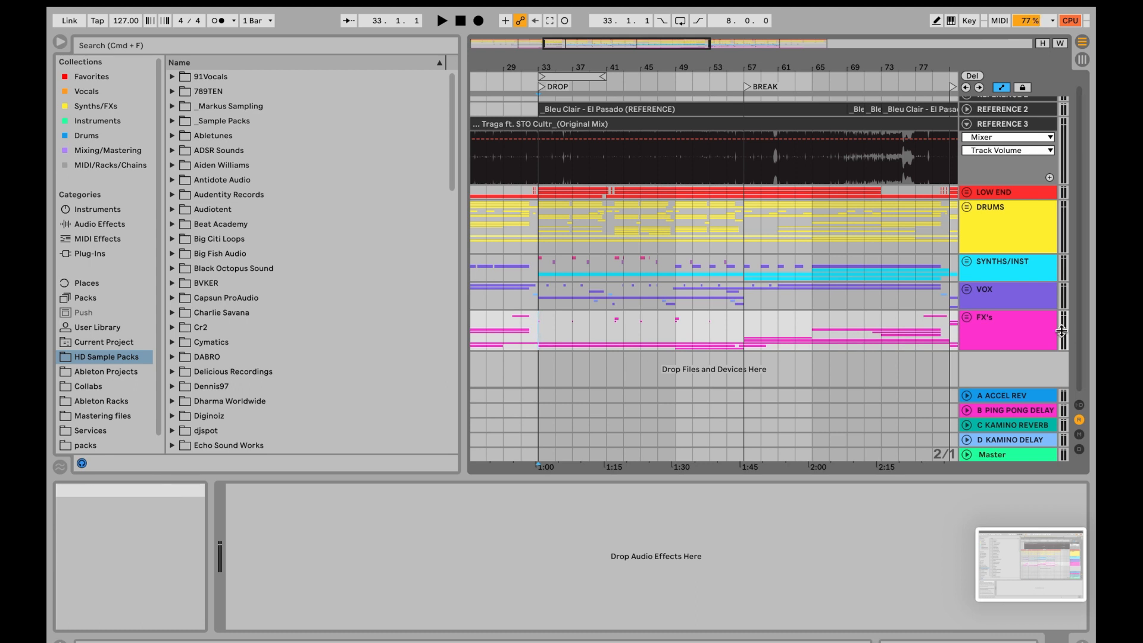
- Insert a new audio track below the FX's group and delete it again
{"action": "left_click", "coordinate": [1034, 333]}
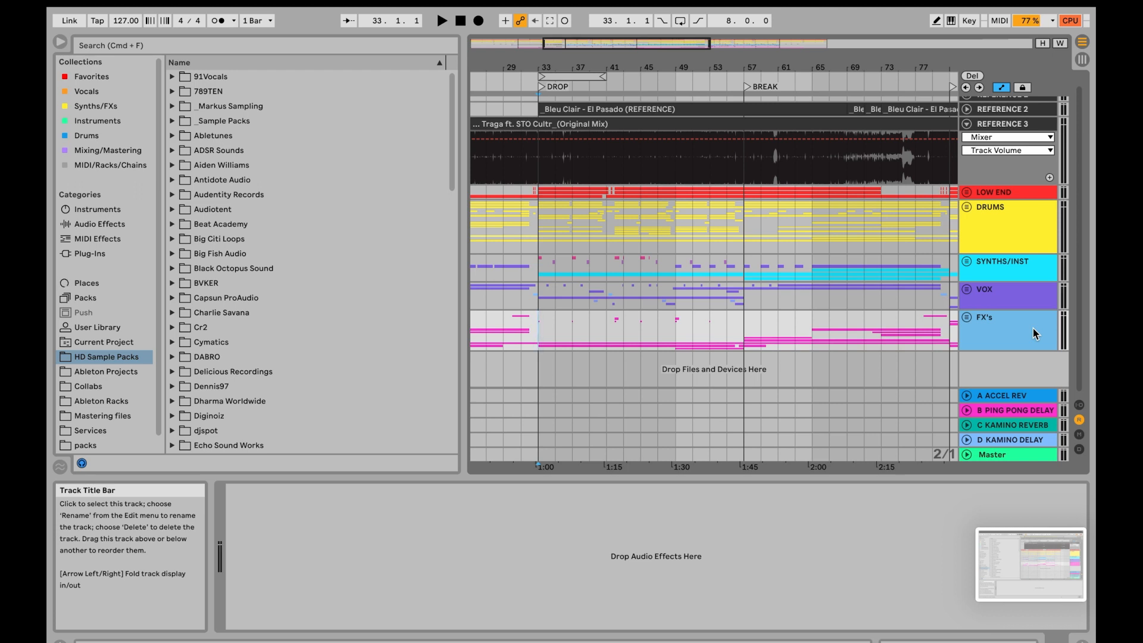
{"action": "key", "text": "super+t"}
{"action": "left_click", "coordinate": [1025, 327]}
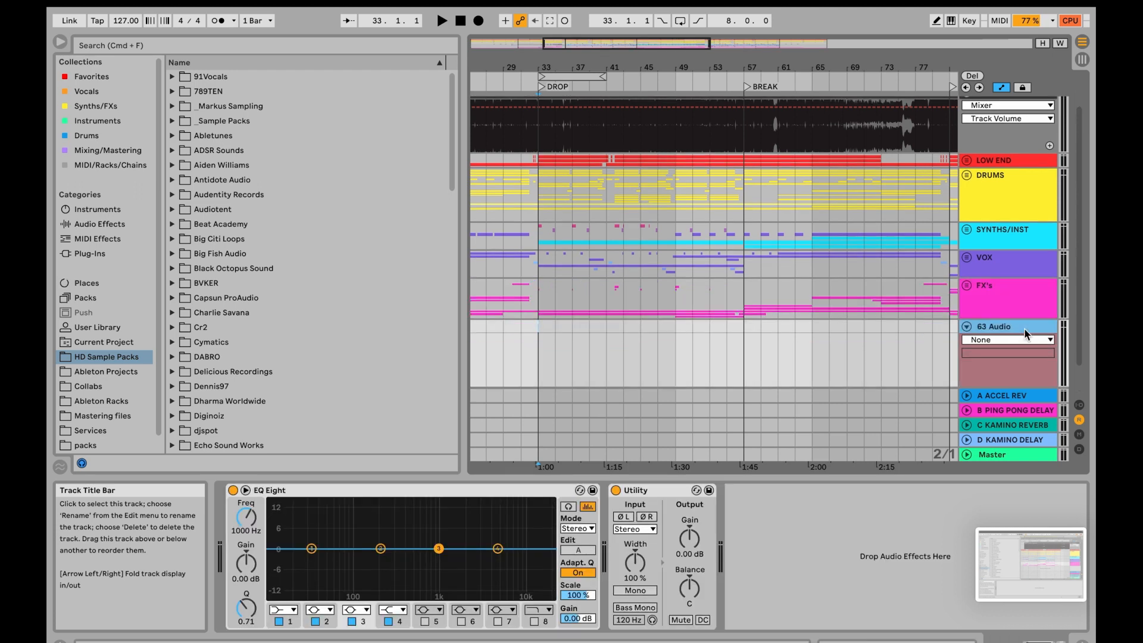
{"action": "key", "text": "Delete"}
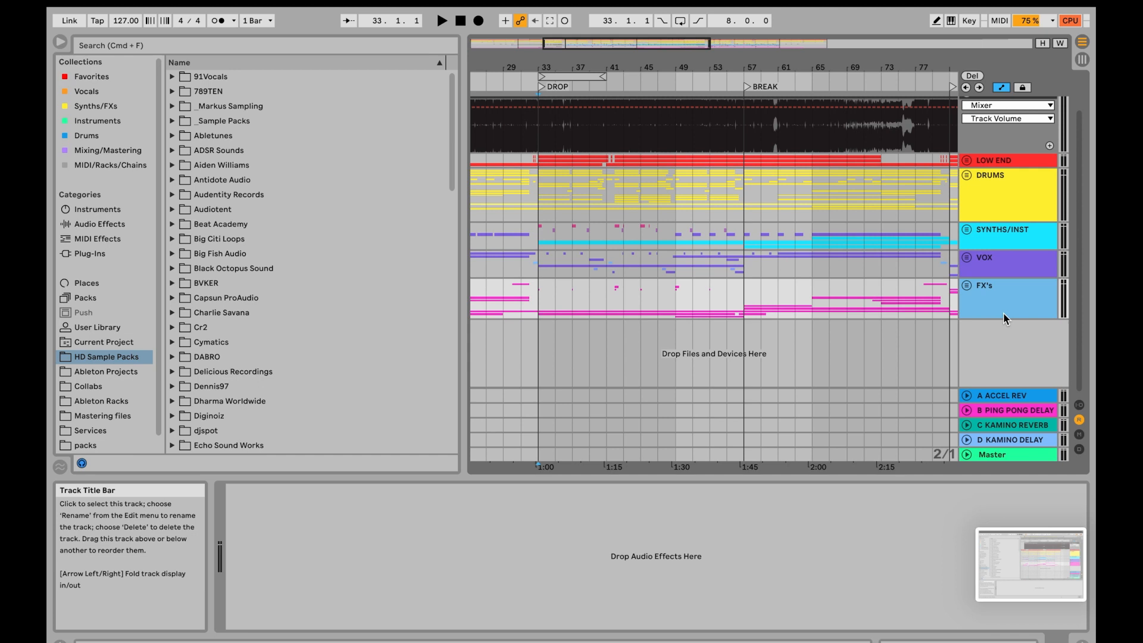
- Insert a MIDI track below the FX's group and a return track, deleting each one after adding it
{"action": "key", "text": "super+shift+t"}
{"action": "left_click", "coordinate": [1002, 327]}
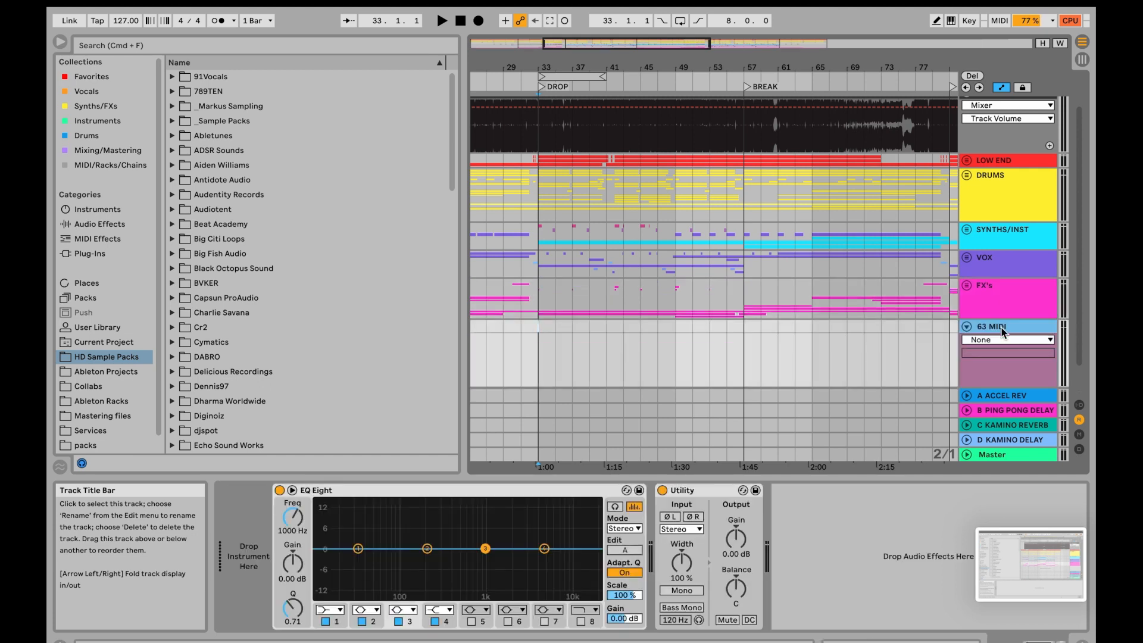
{"action": "key", "text": "Delete"}
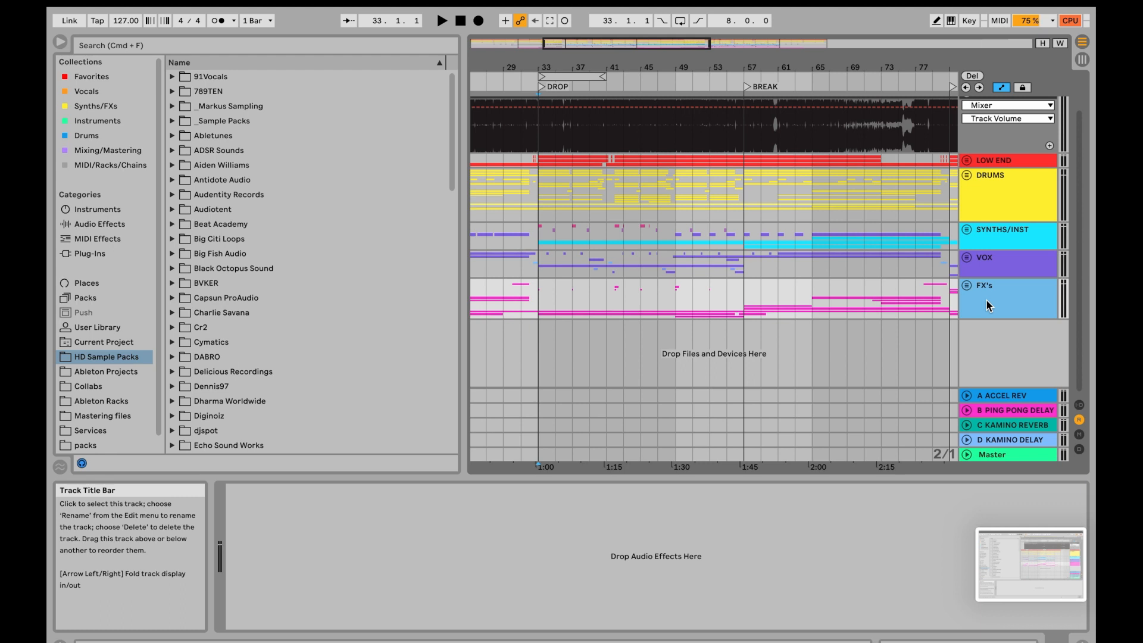
{"action": "key", "text": "super+alt+t"}
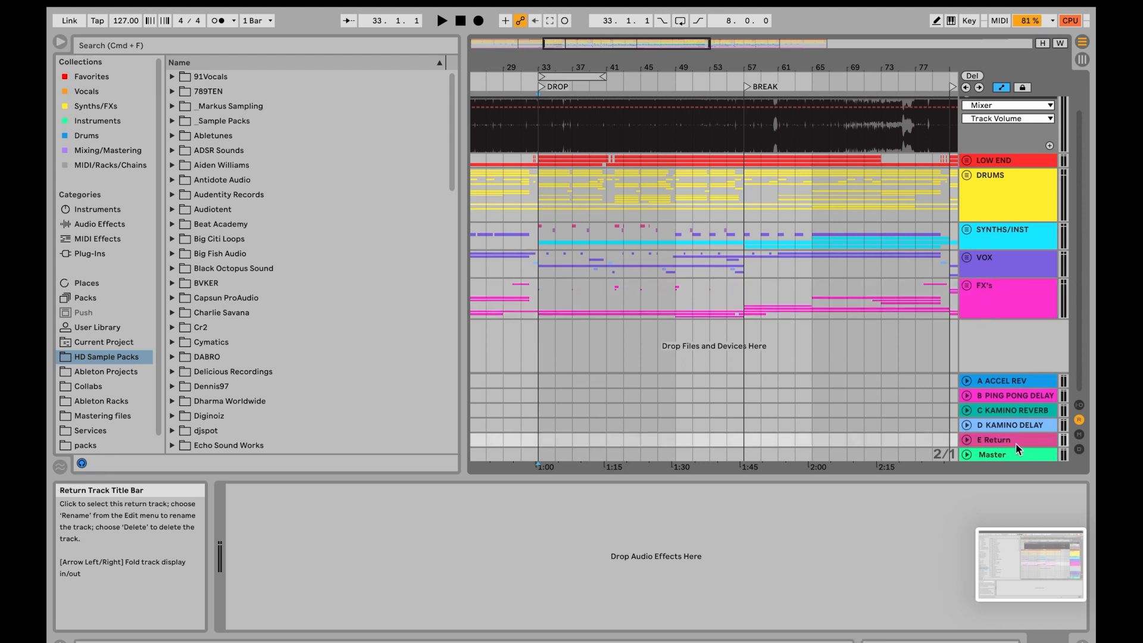
{"action": "key", "text": "Delete"}
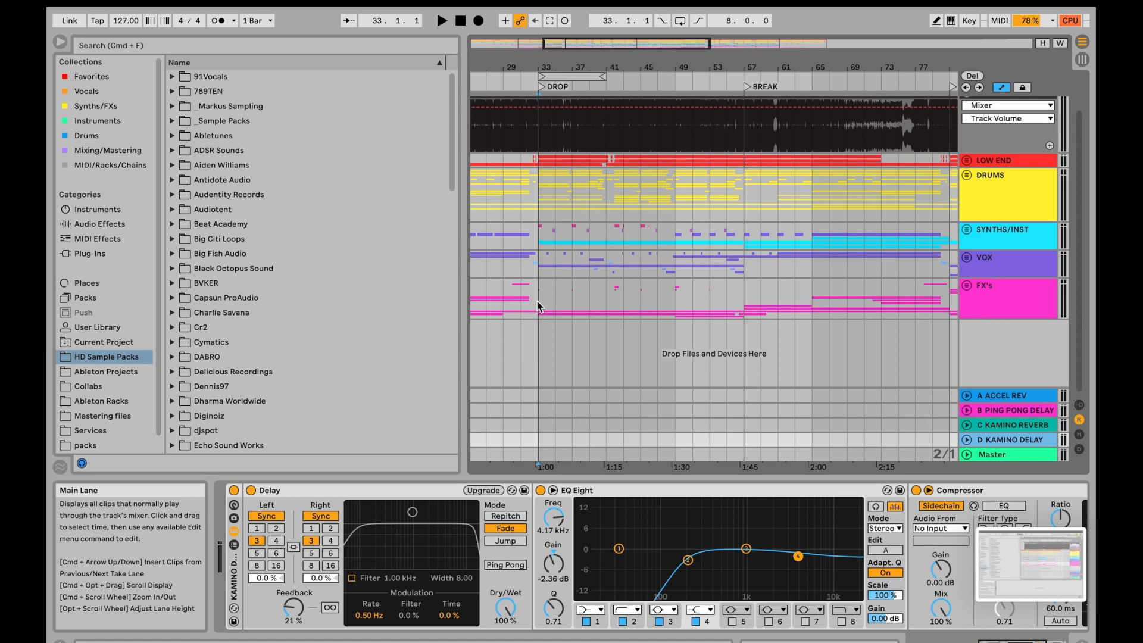
- Loop bars 33 to 41 from a selection in the FX's group, and switch the arrangement loop off again at bar 33
{"action": "left_click_drag", "start_coordinate": [539, 301], "coordinate": [603, 301]}
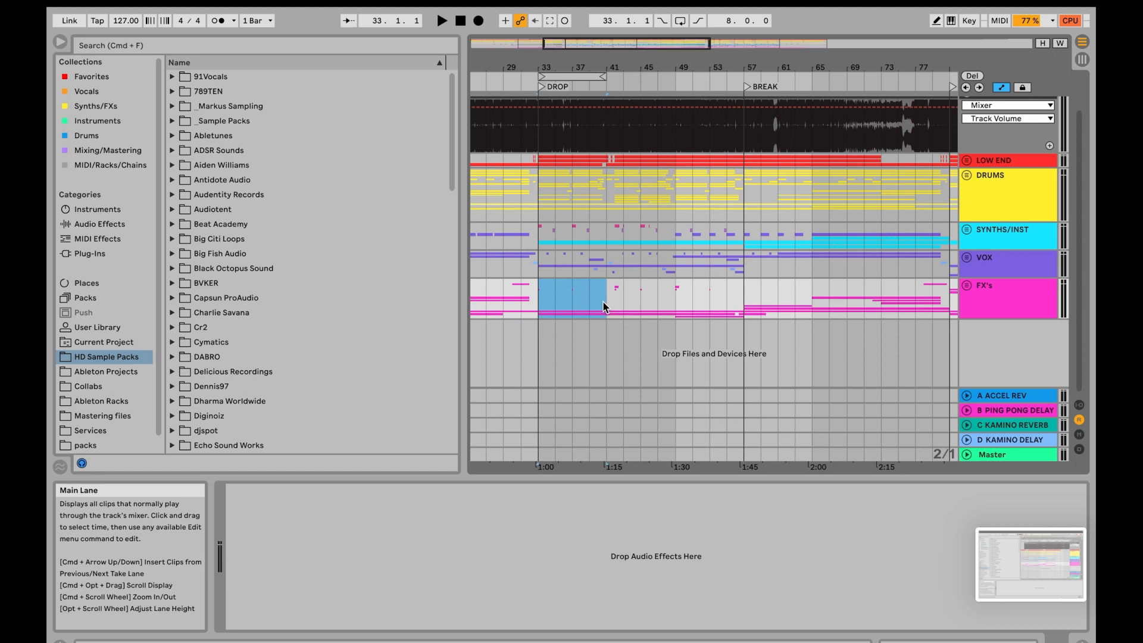
{"action": "key", "text": "super+l"}
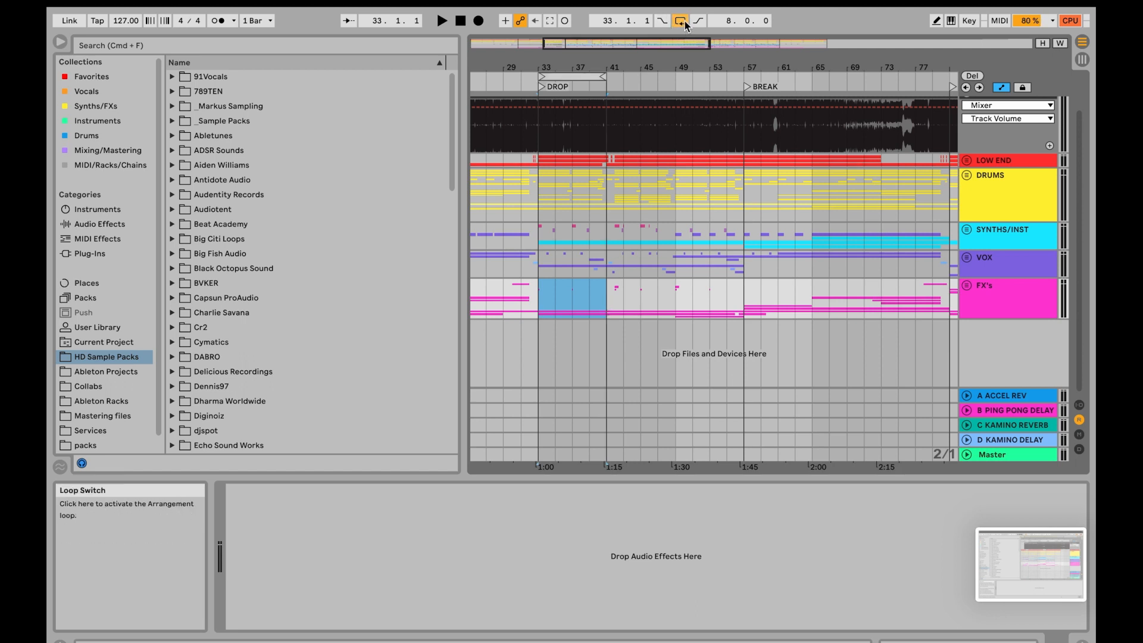
{"action": "left_click", "coordinate": [539, 295]}
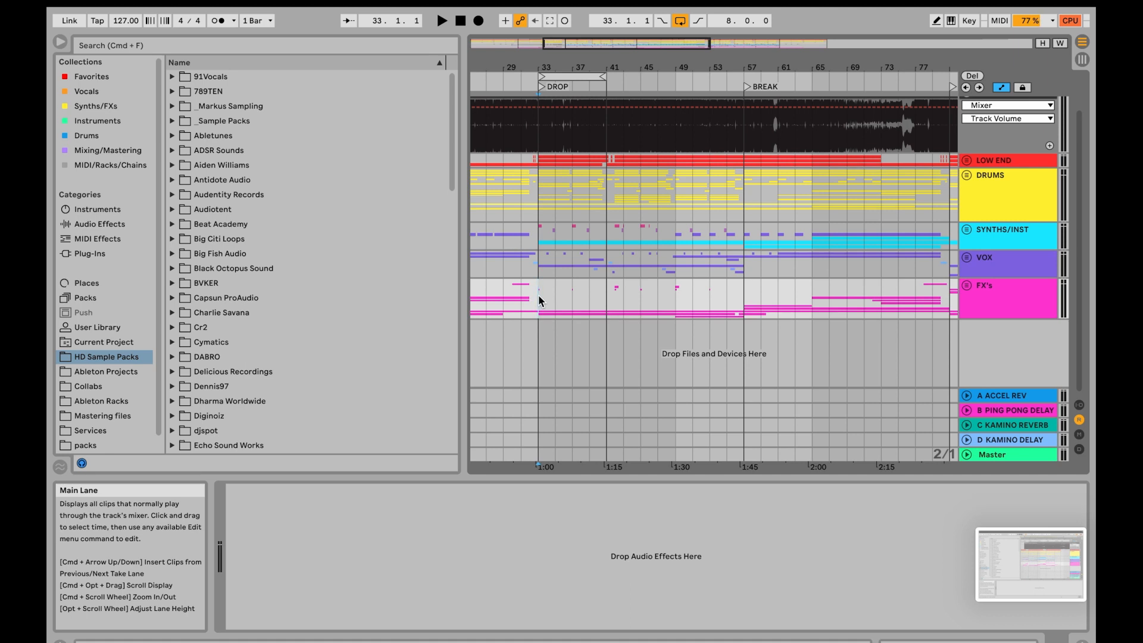
{"action": "key", "text": "super+l"}
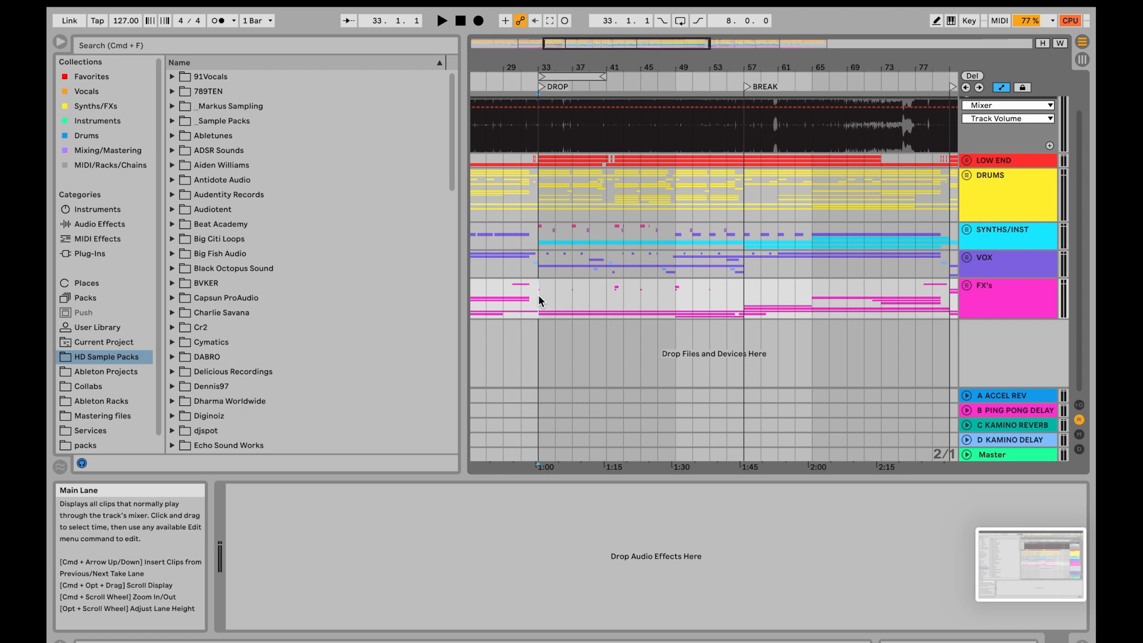
{"action": "scroll", "coordinate": [538, 295], "scroll_direction": "up", "scroll_amount": 2}
{"action": "scroll", "coordinate": [539, 295], "scroll_direction": "right", "scroll_amount": 2}
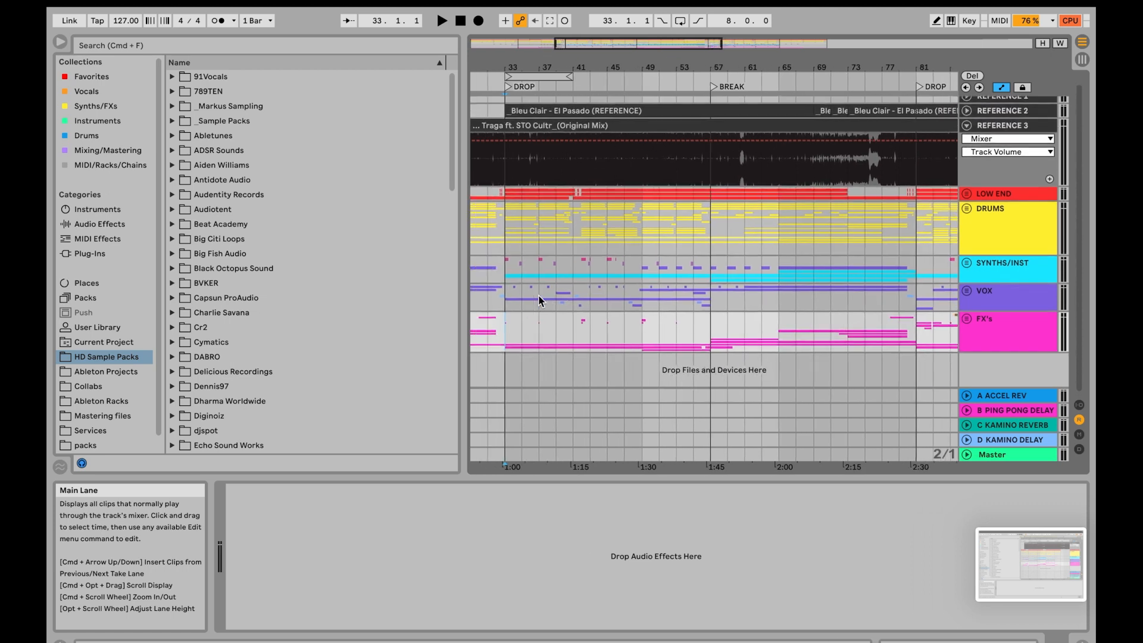
{"action": "scroll", "coordinate": [538, 295], "scroll_direction": "right", "scroll_amount": 2}
{"action": "scroll", "coordinate": [539, 295], "scroll_direction": "up", "scroll_amount": 1}
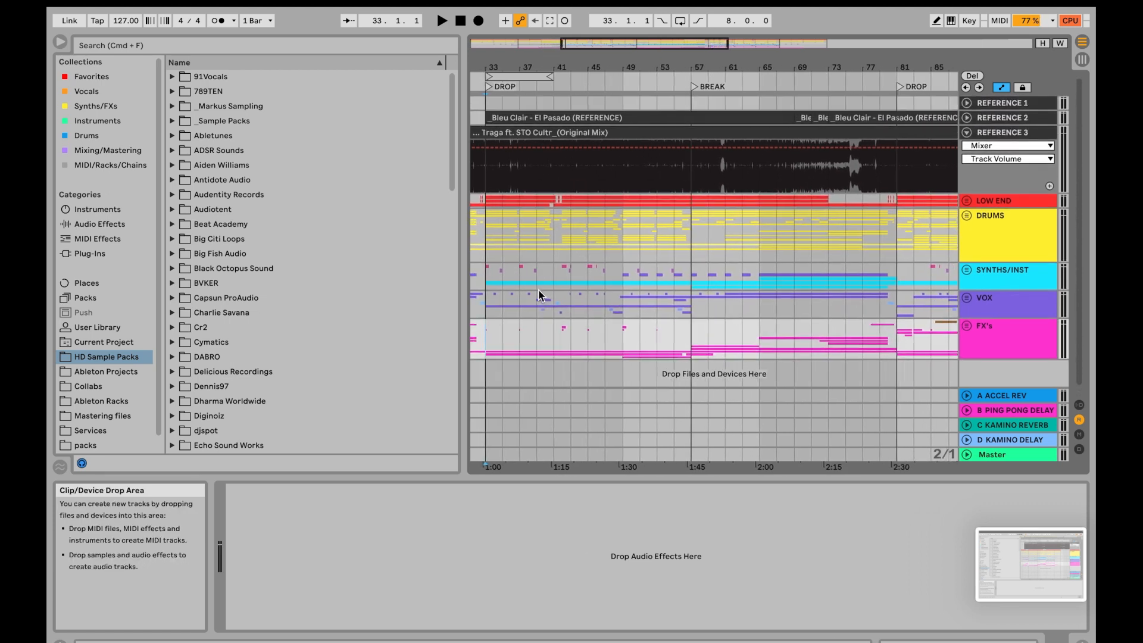
{"action": "scroll", "coordinate": [541, 295], "scroll_direction": "down", "scroll_amount": 1}
{"action": "scroll", "coordinate": [540, 294], "scroll_direction": "right", "scroll_amount": 1}
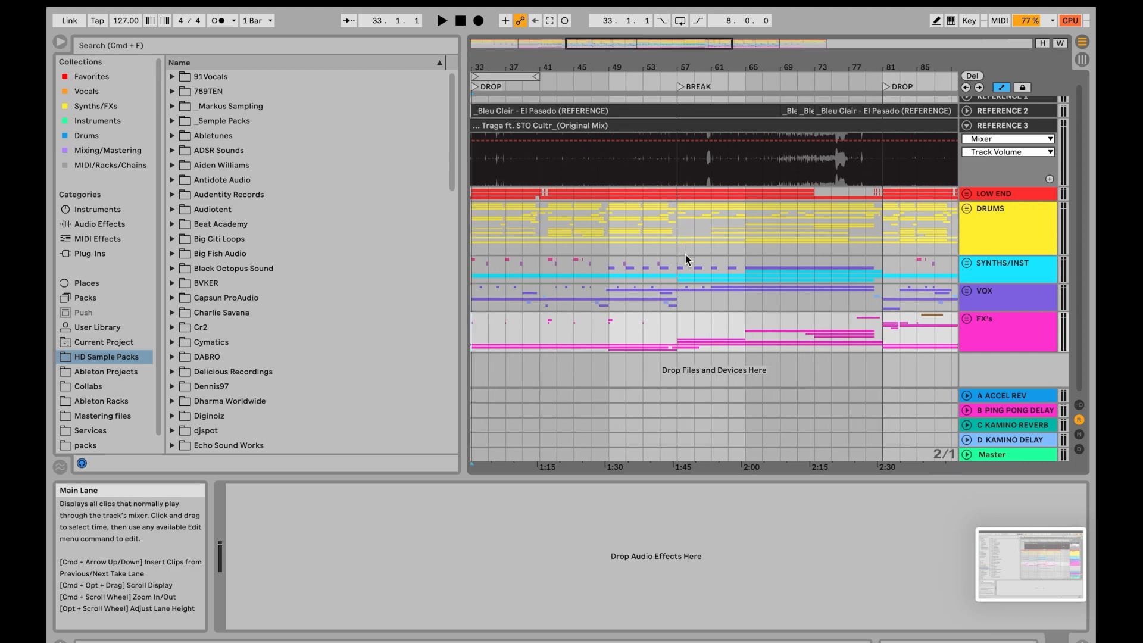
{"action": "left_click", "coordinate": [675, 197]}
{"action": "scroll", "coordinate": [674, 198], "scroll_direction": "left", "scroll_amount": 2}
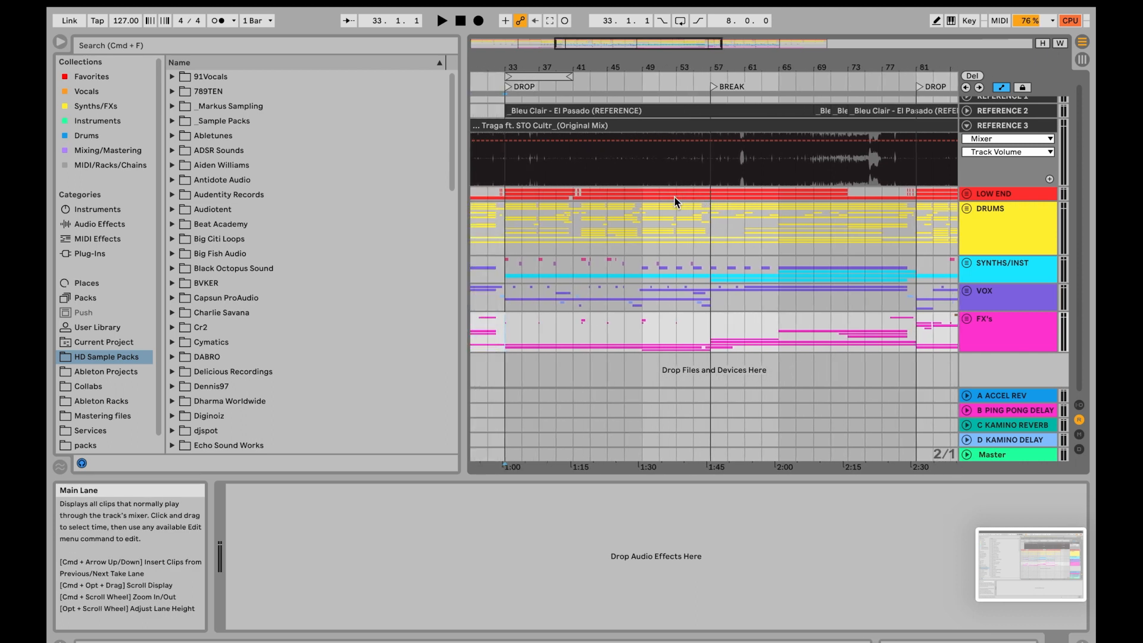
- Insert 8 bars of empty time at bar 57, where the BREAK starts, and delete that inserted time again
{"action": "left_click", "coordinate": [711, 238]}
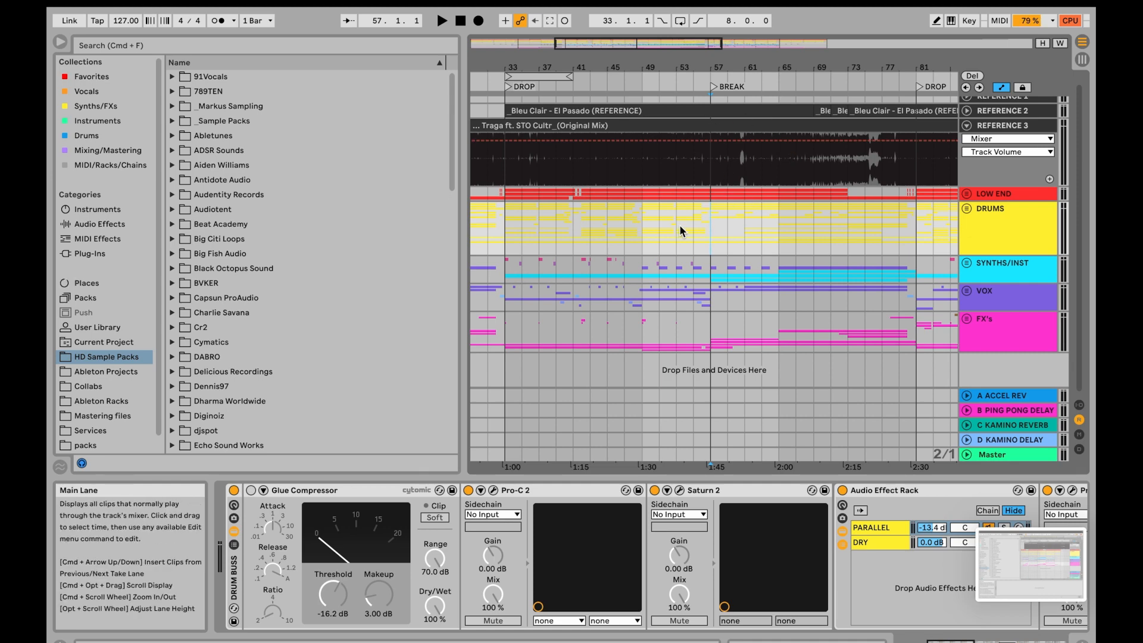
{"action": "key", "text": "super+i"}
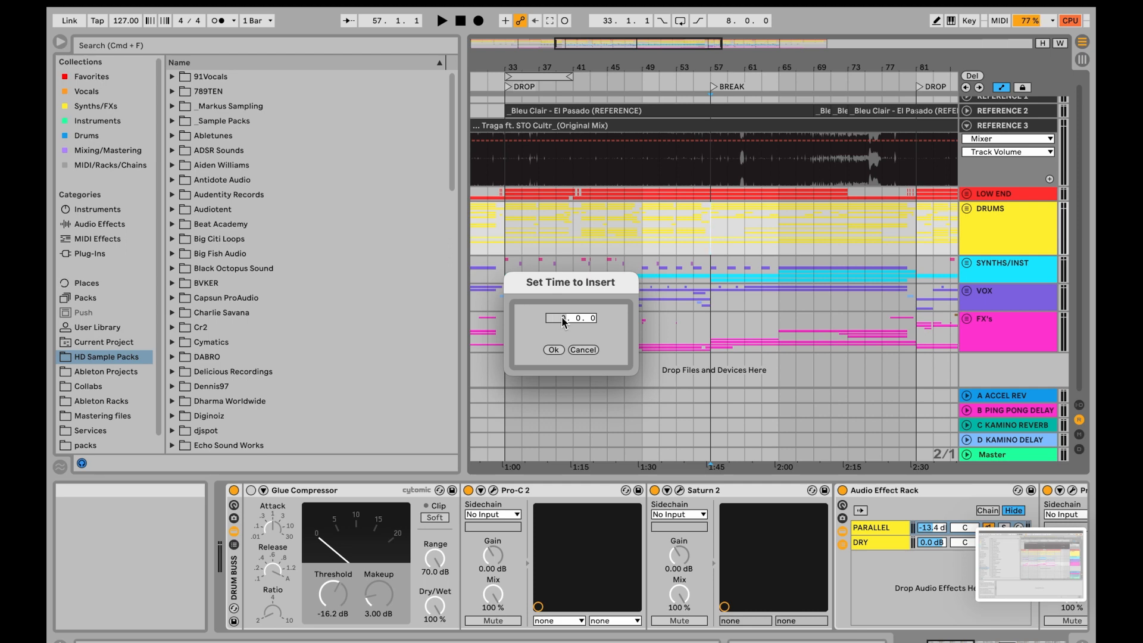
{"action": "type", "text": "8"}
{"action": "left_click", "coordinate": [552, 350]}
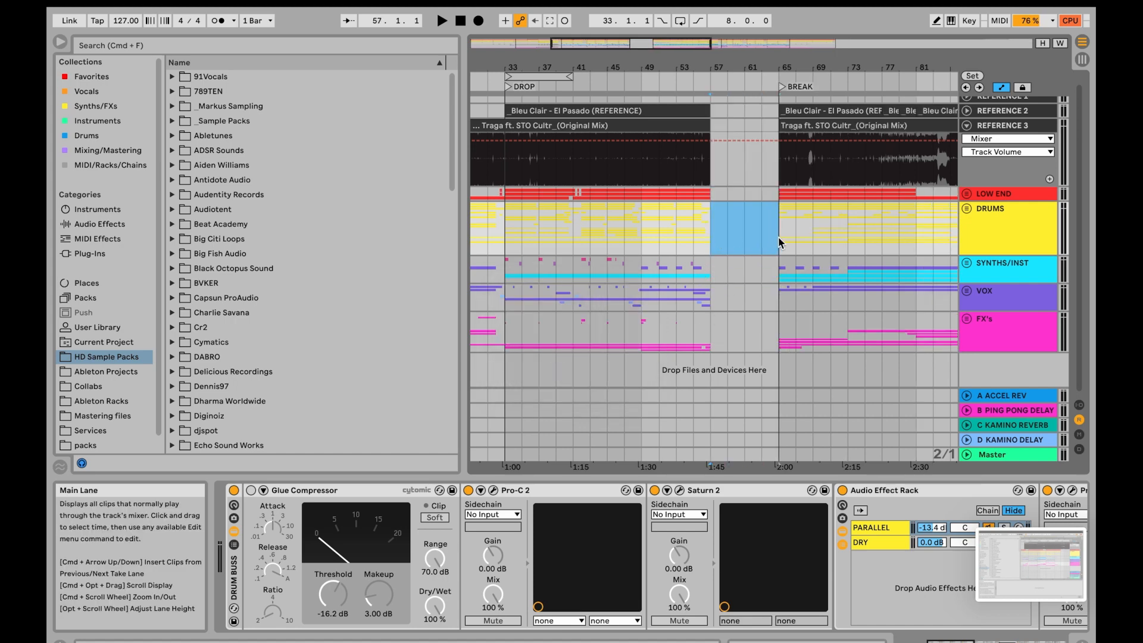
{"action": "left_click", "coordinate": [725, 239]}
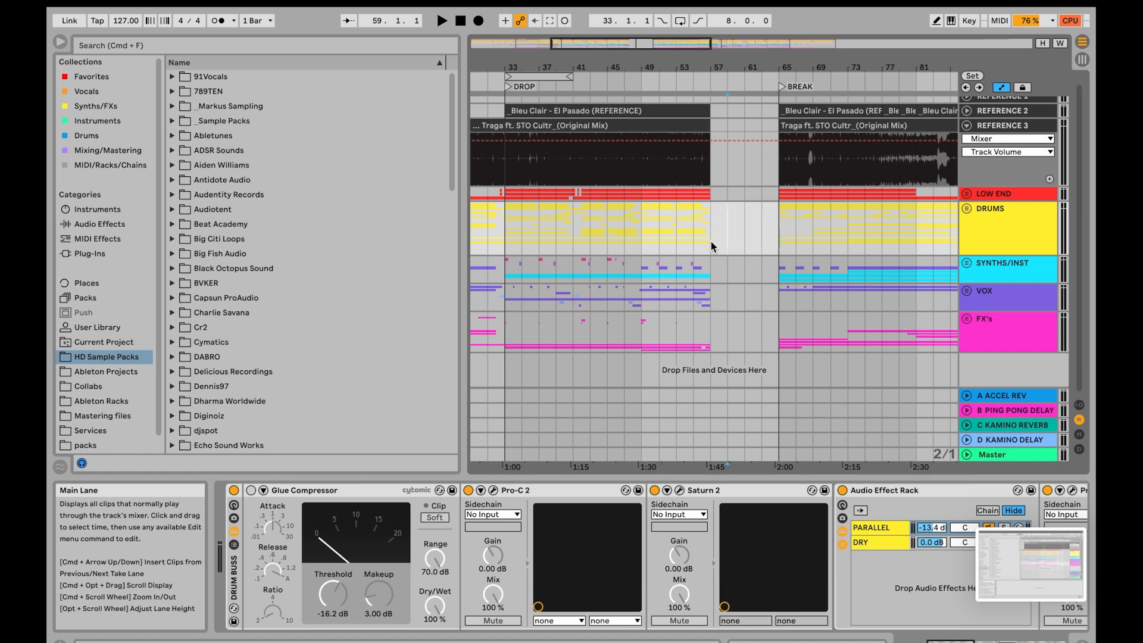
{"action": "key", "text": "super+shift+BackSpace"}
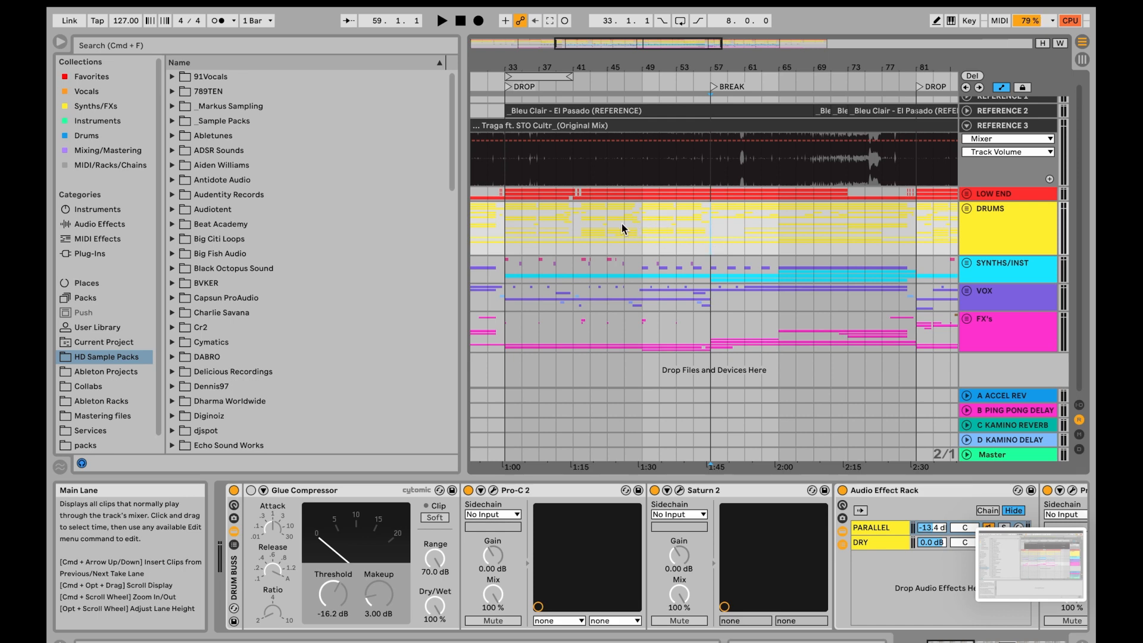
- Delete the time between bars 41 and 57 of the drop from the whole arrangement
{"action": "left_click_drag", "start_coordinate": [574, 229], "coordinate": [647, 230]}
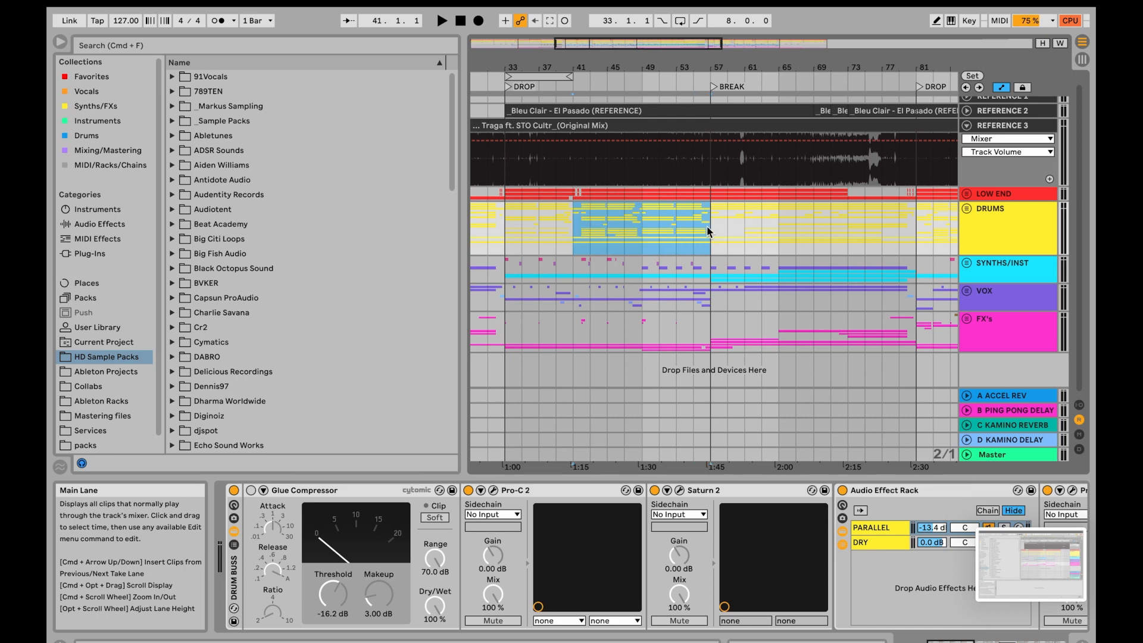
{"action": "key", "text": "super+shift+BackSpace"}
- Duplicate the time of drop bars 33 to 41 twice across all tracks, using a selection in the DRUMS group
{"action": "scroll", "coordinate": [627, 235], "scroll_direction": "left", "scroll_amount": 2}
{"action": "scroll", "coordinate": [627, 235], "scroll_direction": "up", "scroll_amount": 5}
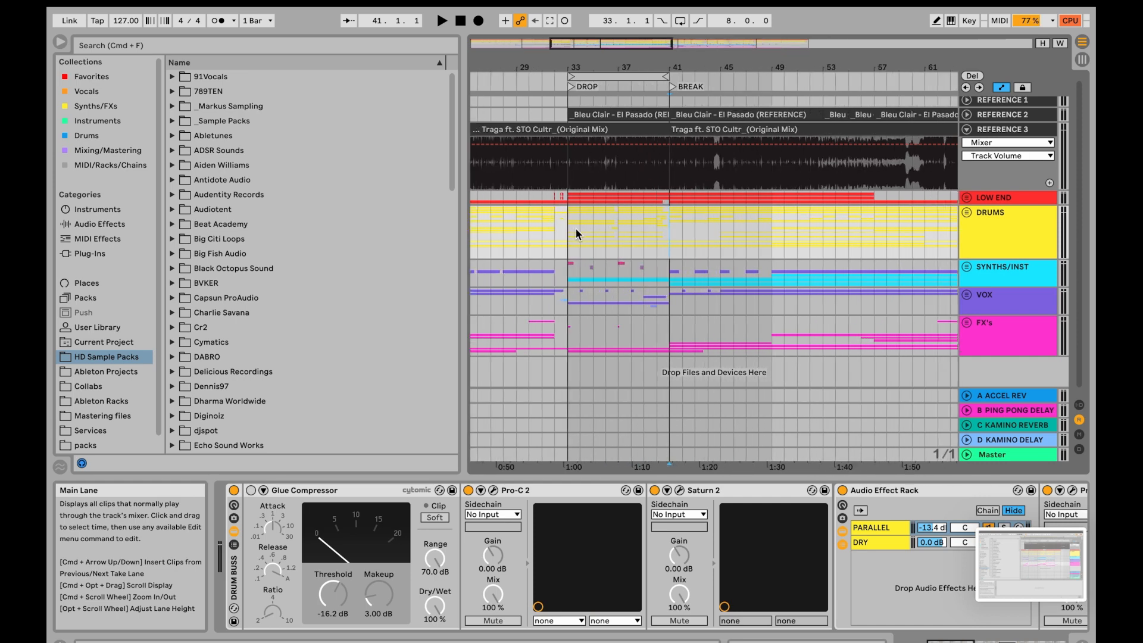
{"action": "left_click_drag", "start_coordinate": [576, 227], "coordinate": [672, 229]}
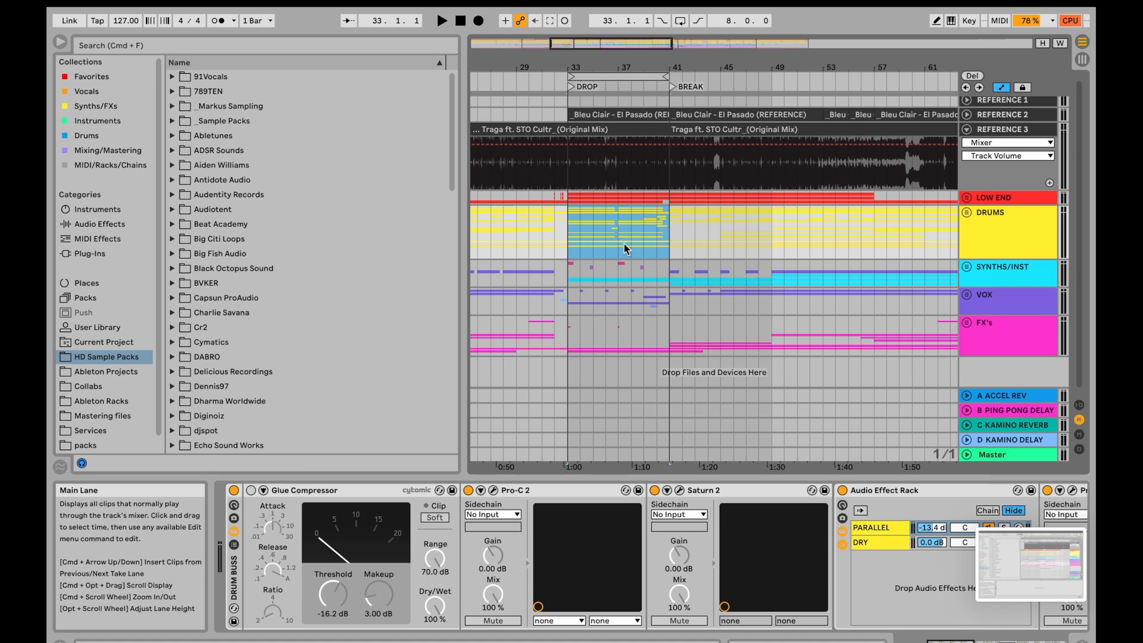
{"action": "key", "text": "super+shift+d"}
{"action": "key", "text": "super+shift+d"}
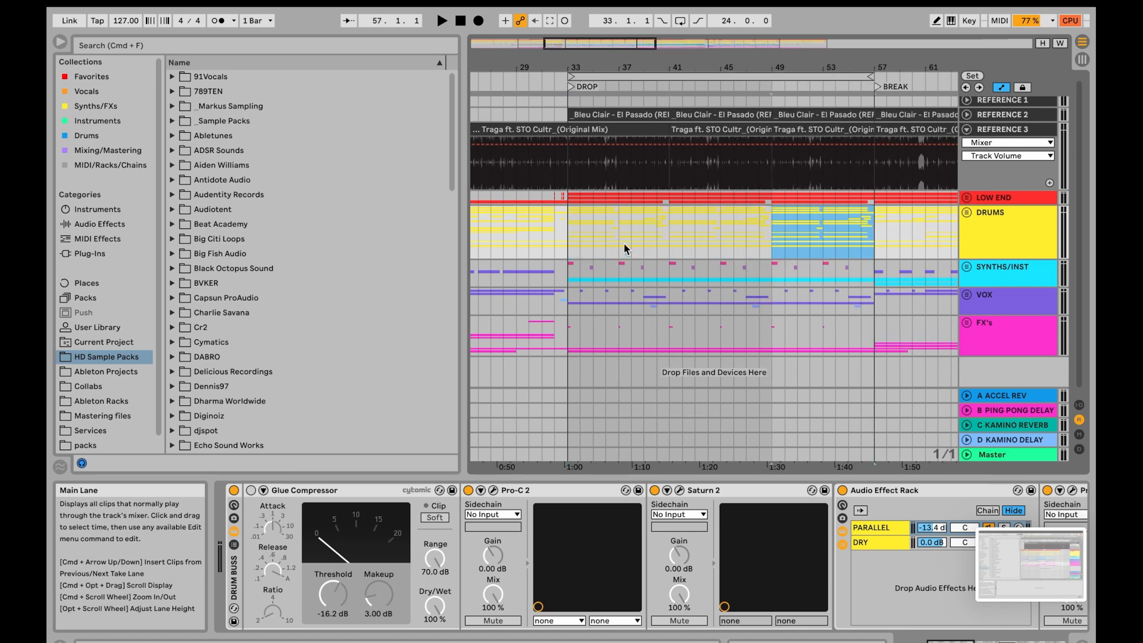
- Undo the last two time duplications of the drop section
{"action": "left_click", "coordinate": [619, 226]}
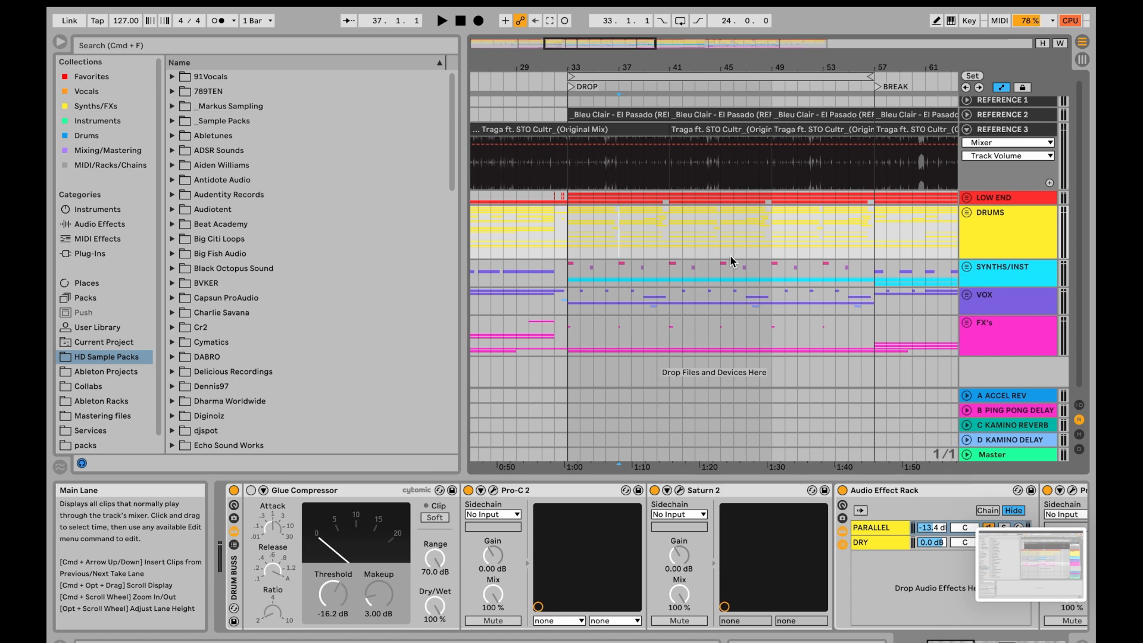
{"action": "left_click_drag", "start_coordinate": [555, 236], "coordinate": [848, 240]}
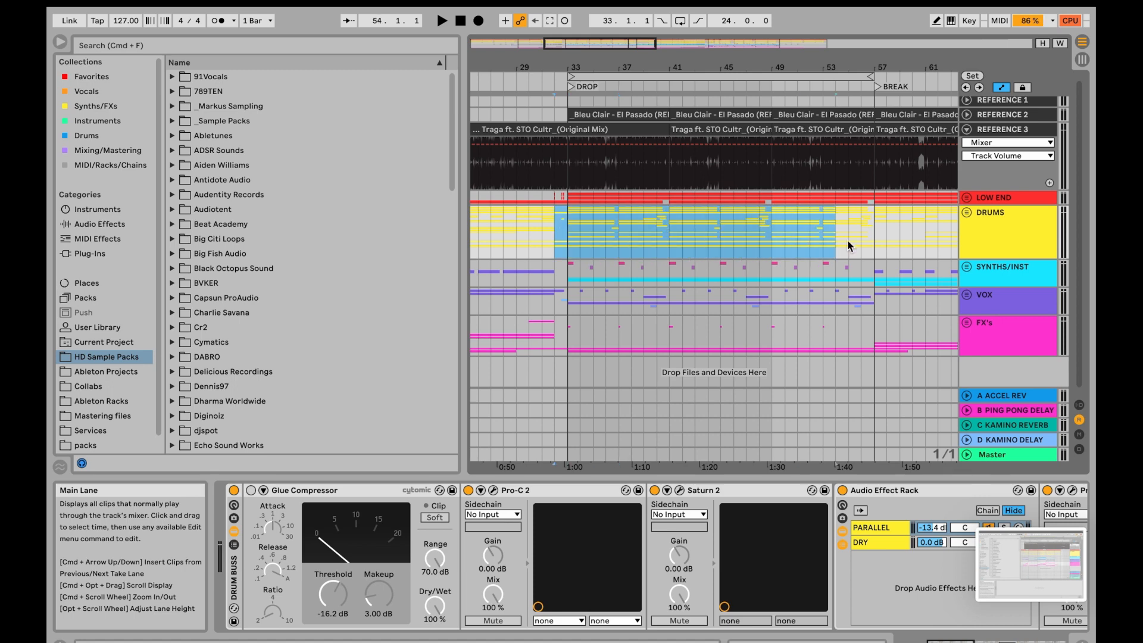
{"action": "left_click", "coordinate": [679, 241]}
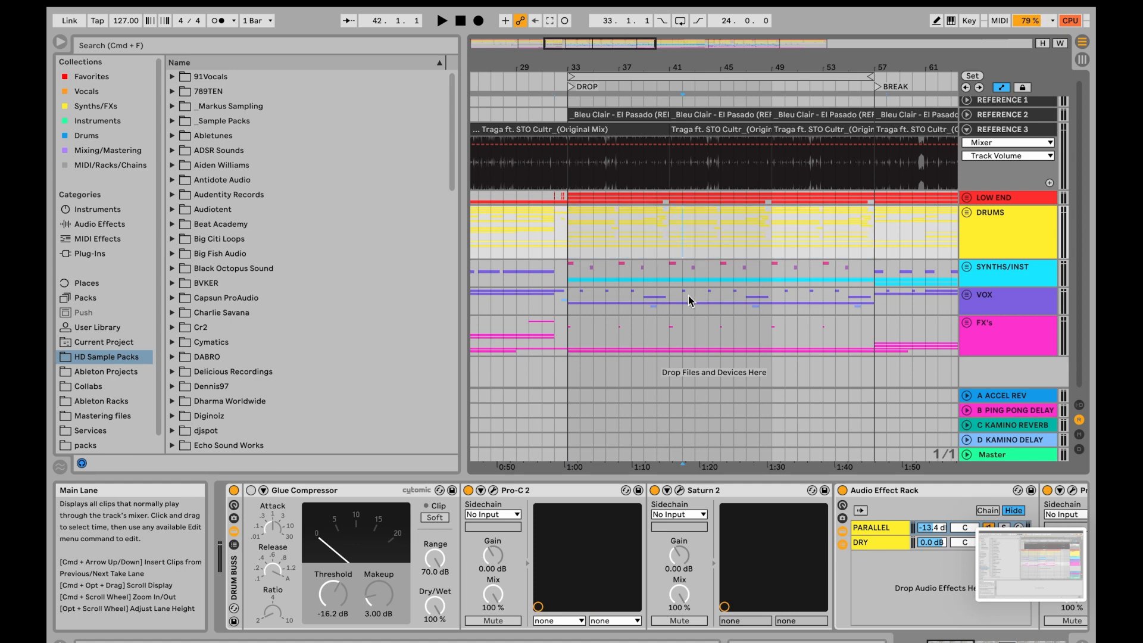
{"action": "scroll", "coordinate": [688, 298], "scroll_direction": "down", "scroll_amount": 1}
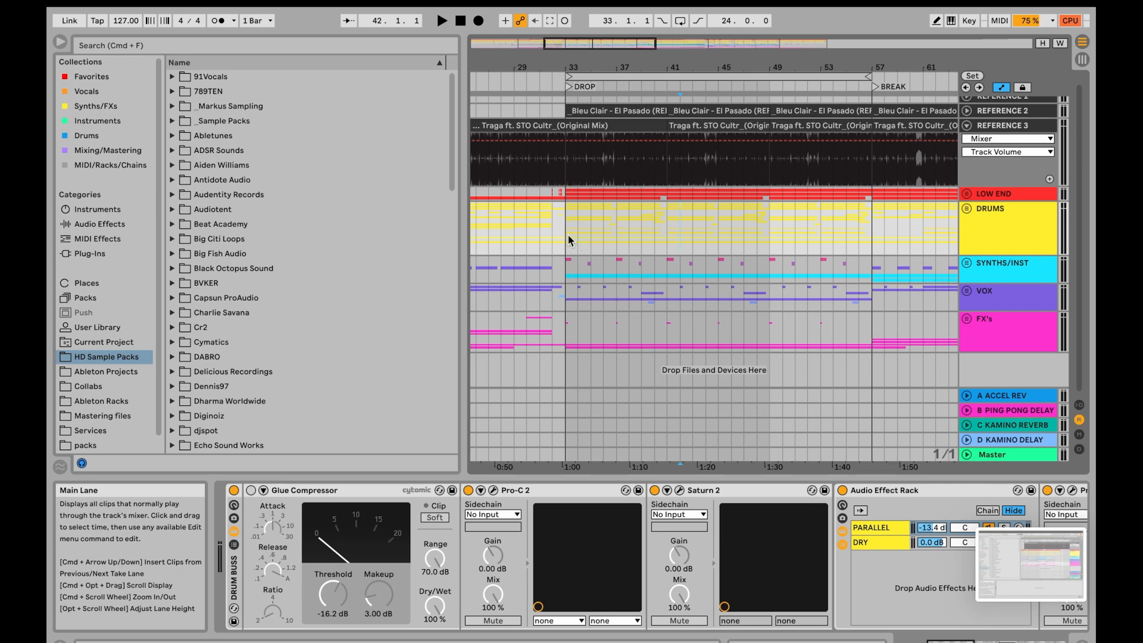
{"action": "key", "text": "super+z"}
{"action": "key", "text": "super+z"}
- Select bars 33 to 41 in the DRUMS group again and duplicate their time twice across the arrangement
{"action": "left_click_drag", "start_coordinate": [568, 235], "coordinate": [665, 238]}
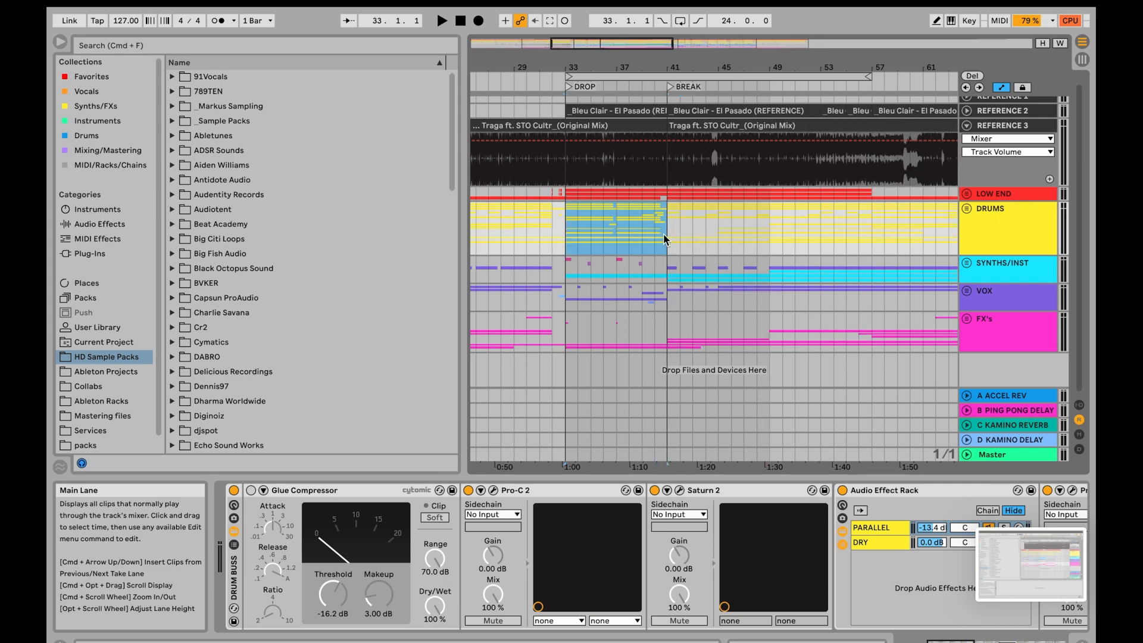
{"action": "key", "text": "super+shift+d"}
{"action": "key", "text": "super+shift+d"}
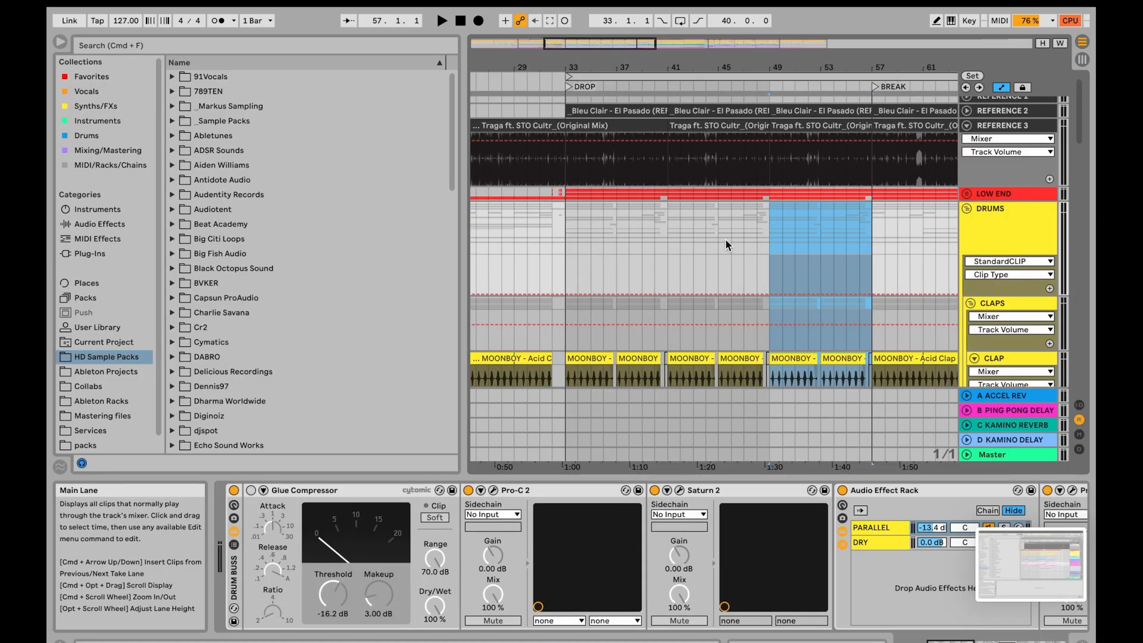
- Place the insert marker at 34.2 in the LAYER CLAP clip inside the DRUMS group and hide the automation lanes
{"action": "scroll", "coordinate": [726, 238], "scroll_direction": "down", "scroll_amount": 5}
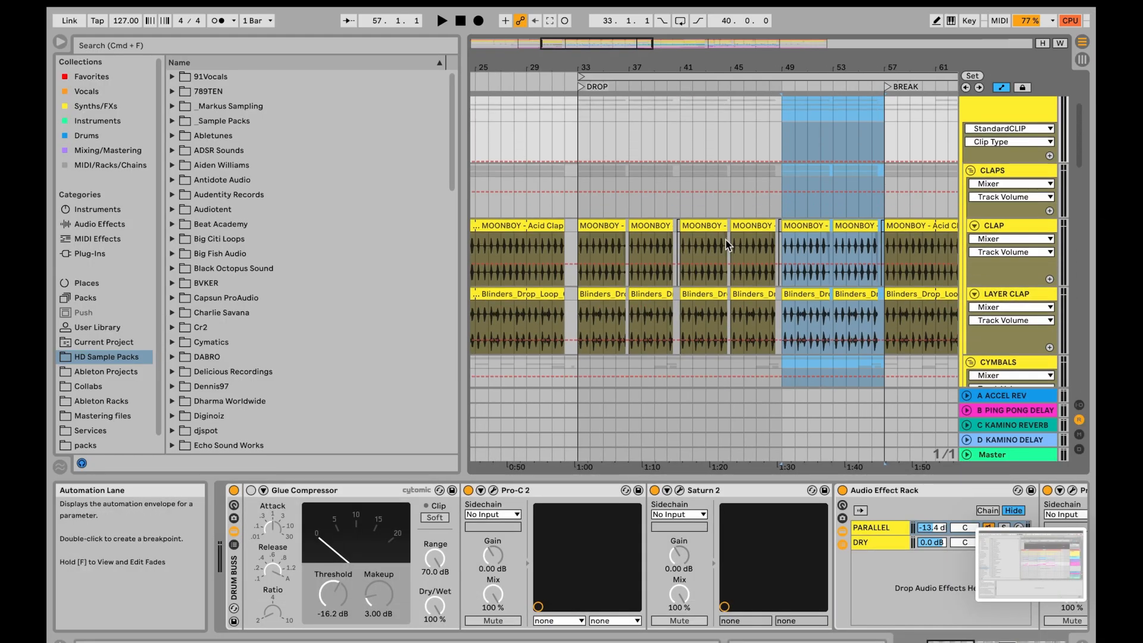
{"action": "scroll", "coordinate": [596, 242], "scroll_direction": "up", "scroll_amount": 5}
{"action": "scroll", "coordinate": [595, 242], "scroll_direction": "down", "scroll_amount": 3}
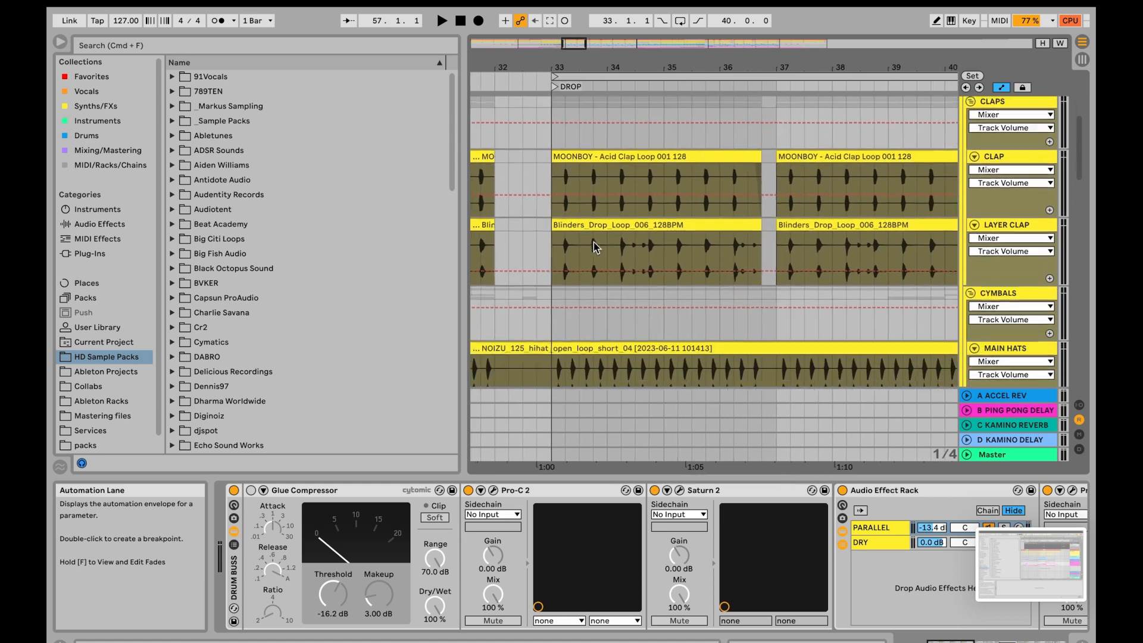
{"action": "scroll", "coordinate": [630, 234], "scroll_direction": "up", "scroll_amount": 2}
{"action": "scroll", "coordinate": [633, 239], "scroll_direction": "up", "scroll_amount": 3}
{"action": "left_click", "coordinate": [595, 247]}
{"action": "key", "text": "a"}
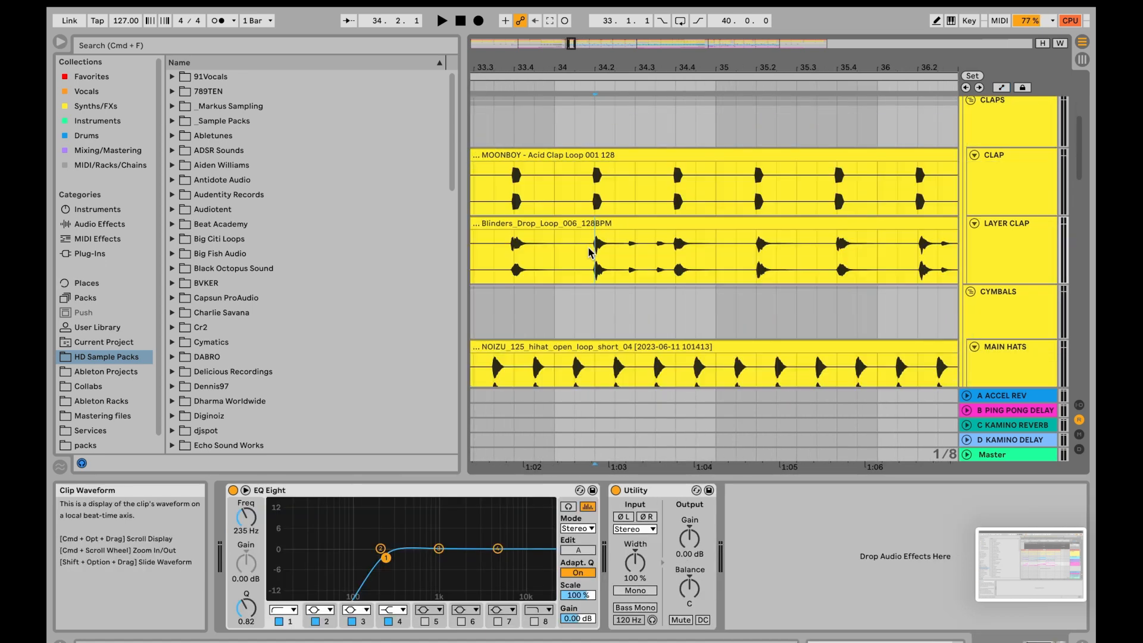
- Split the LAYER CLAP clip at 34.3 and trim both facing edges, starting the second part at 34.3.4, to cut out the small extra hits
{"action": "left_click", "coordinate": [631, 244]}
{"action": "key", "text": "cmd+e"}
{"action": "scroll", "coordinate": [634, 235], "scroll_direction": "up", "scroll_amount": 4}
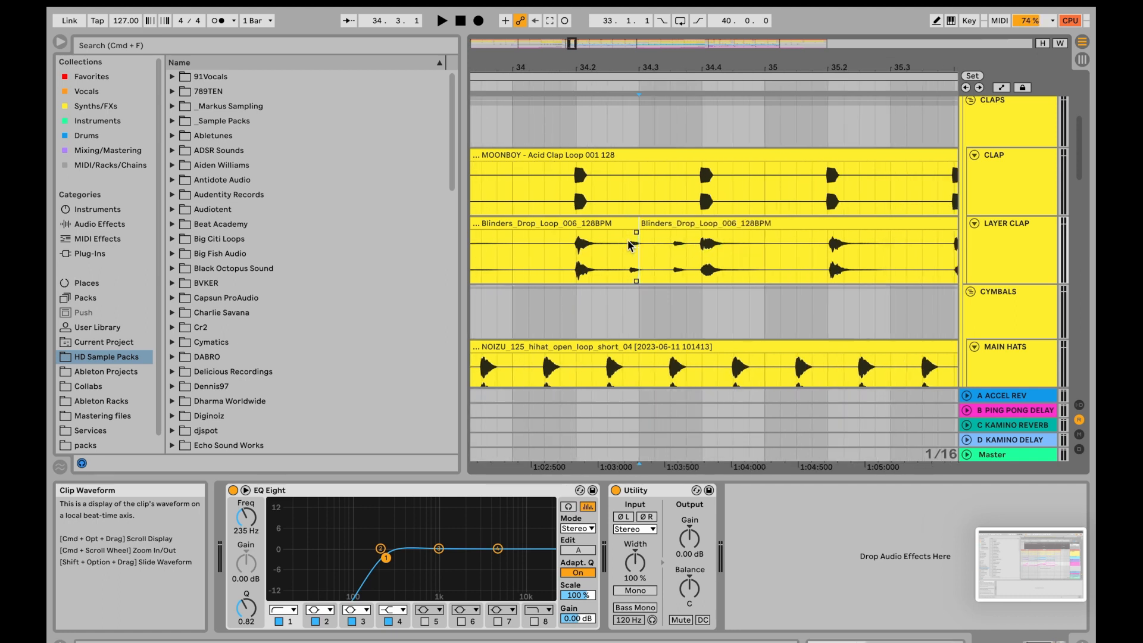
{"action": "left_click_drag", "start_coordinate": [636, 229], "coordinate": [687, 223]}
{"action": "left_click", "coordinate": [647, 223]}
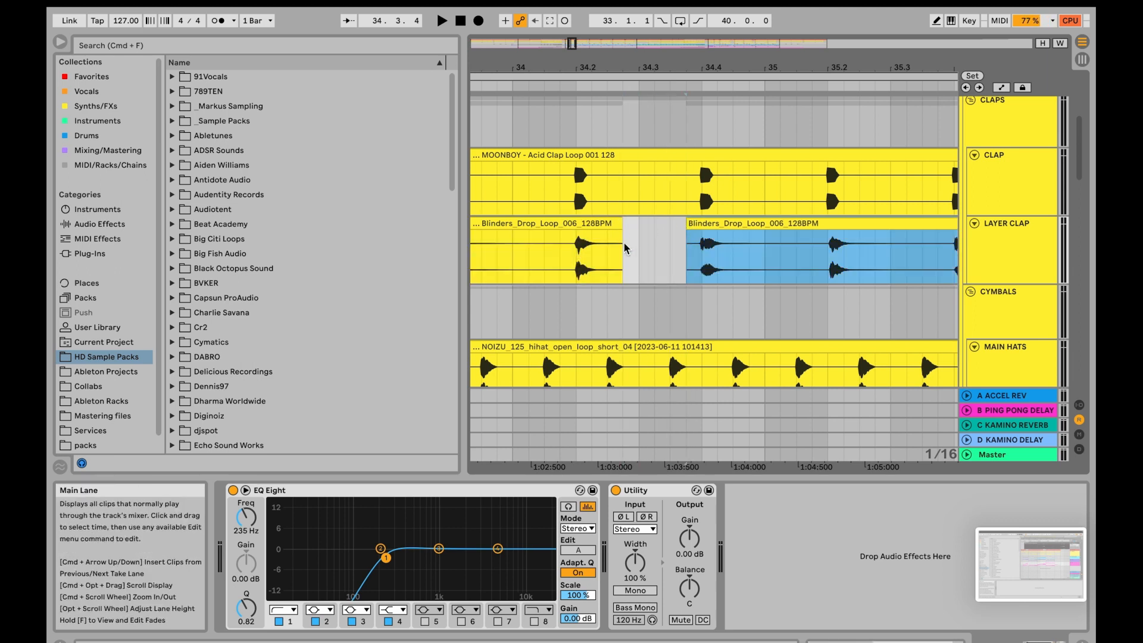
- Undo the last two edge trims on the split LAYER CLAP clips around 34.3
{"action": "key", "text": "cmd+z"}
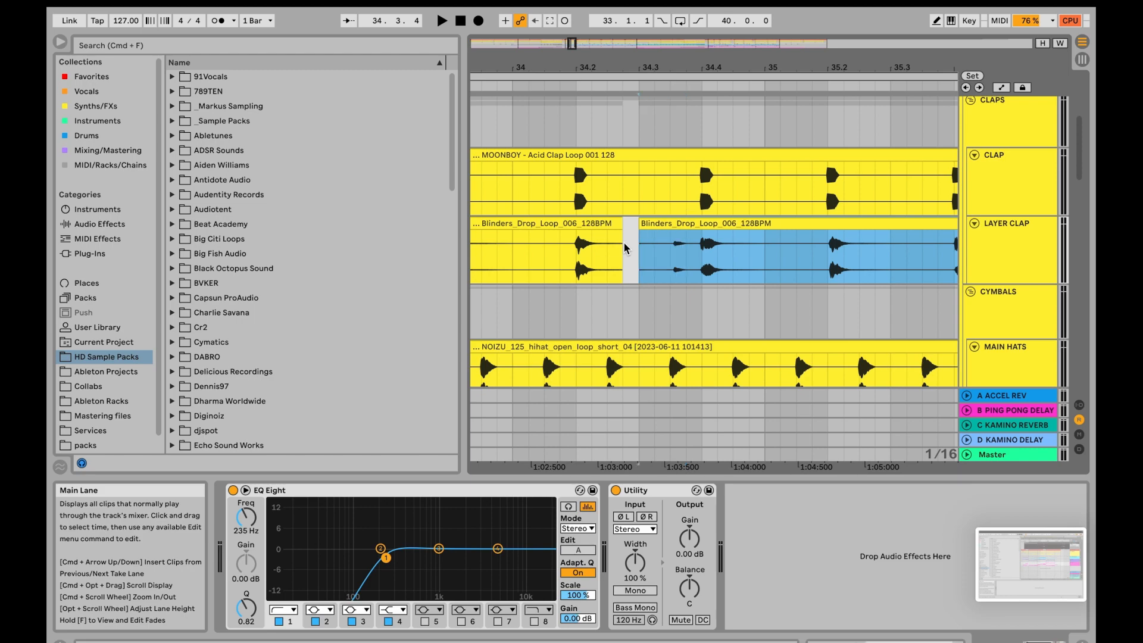
{"action": "key", "text": "cmd+z"}
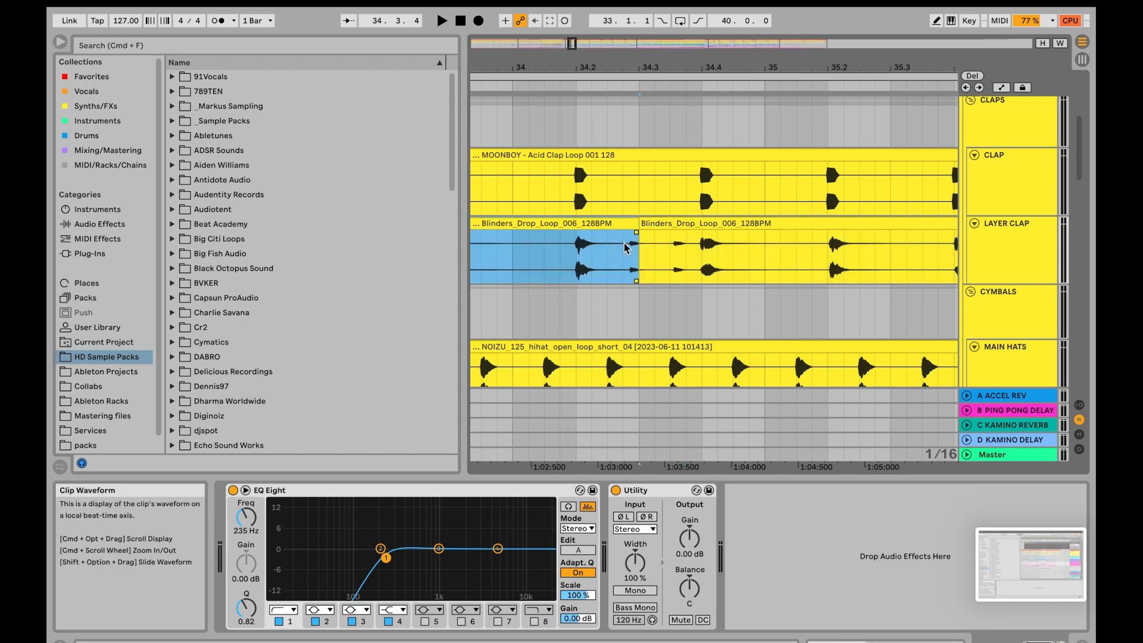
{"action": "scroll", "coordinate": [624, 243], "scroll_direction": "down", "scroll_amount": 15}
{"action": "scroll", "coordinate": [624, 243], "scroll_direction": "up", "scroll_amount": 2}
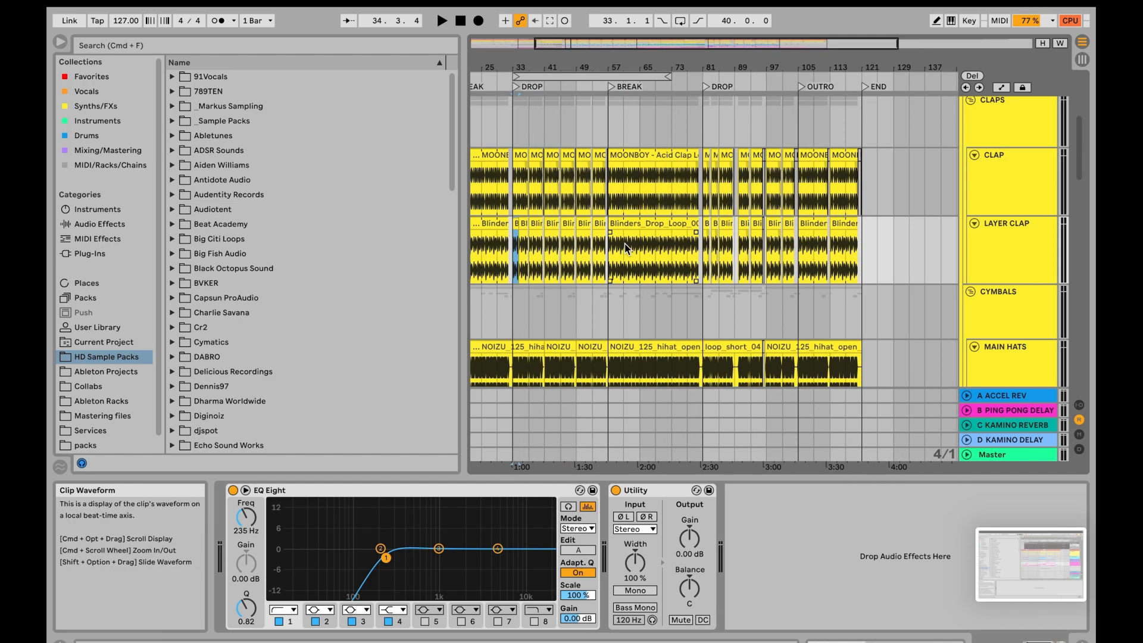
- Select the CLAP track and enlarge its height to roughly double
{"action": "scroll", "coordinate": [624, 244], "scroll_direction": "up", "scroll_amount": 2}
{"action": "scroll", "coordinate": [624, 244], "scroll_direction": "left", "scroll_amount": 2}
{"action": "left_click", "coordinate": [1032, 246]}
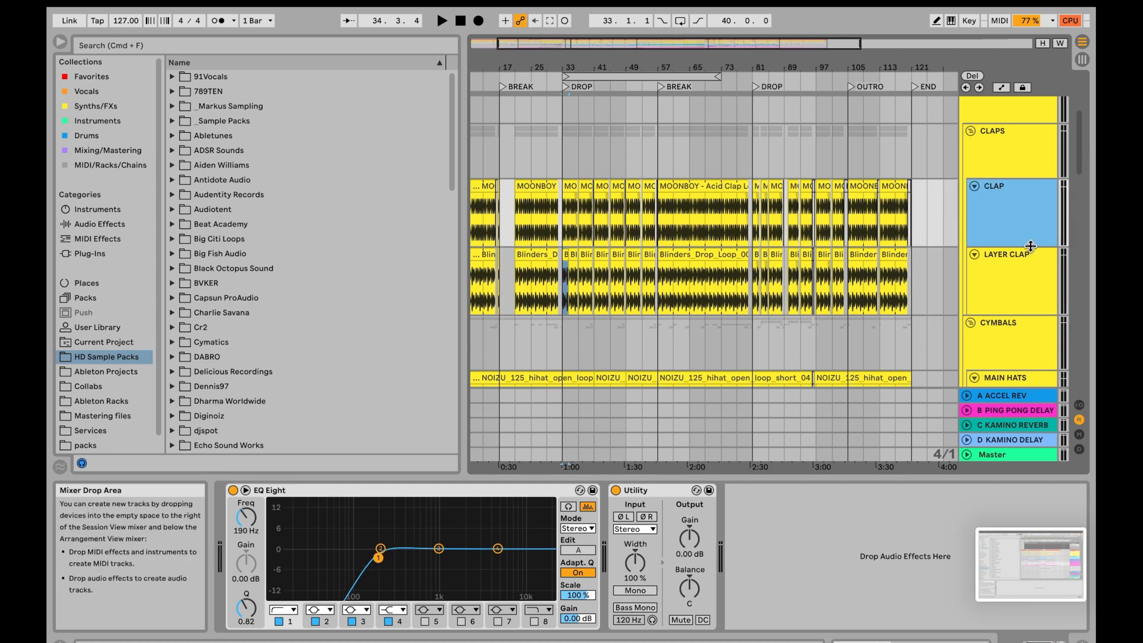
{"action": "left_click_drag", "start_coordinate": [1031, 246], "coordinate": [1031, 312]}
- Select all CLAP clips from the END locator back to bar 1 and consolidate them into one clip
{"action": "scroll", "coordinate": [838, 277], "scroll_direction": "down", "scroll_amount": 3}
{"action": "scroll", "coordinate": [663, 251], "scroll_direction": "up", "scroll_amount": 5}
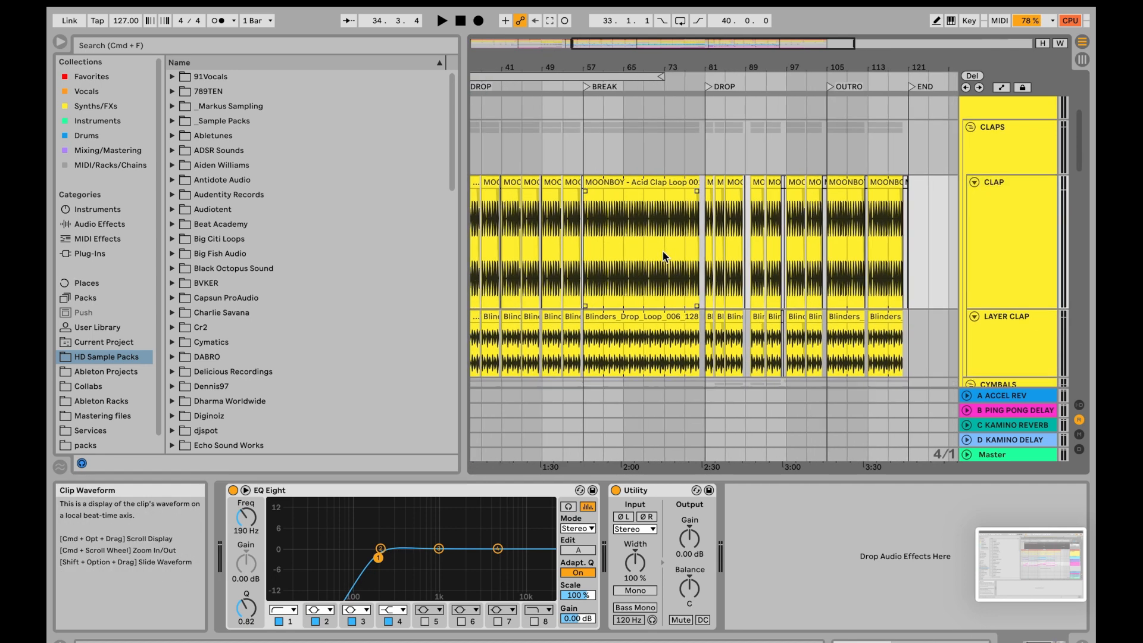
{"action": "scroll", "coordinate": [665, 255], "scroll_direction": "down", "scroll_amount": 3}
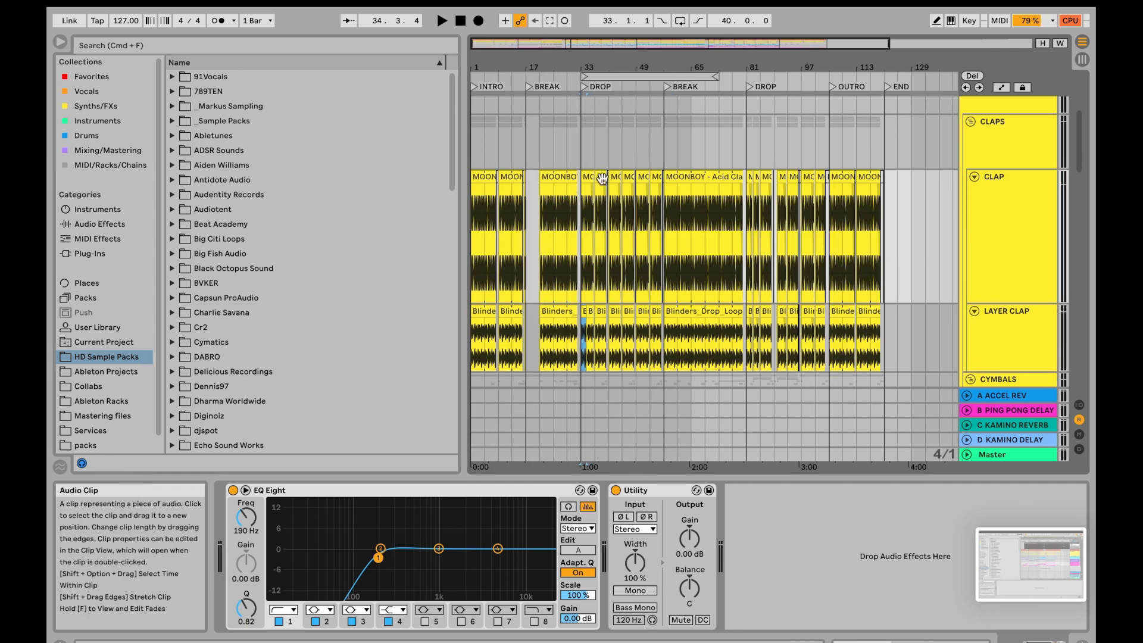
{"action": "scroll", "coordinate": [602, 190], "scroll_direction": "up", "scroll_amount": 2}
{"action": "scroll", "coordinate": [601, 195], "scroll_direction": "down", "scroll_amount": 5}
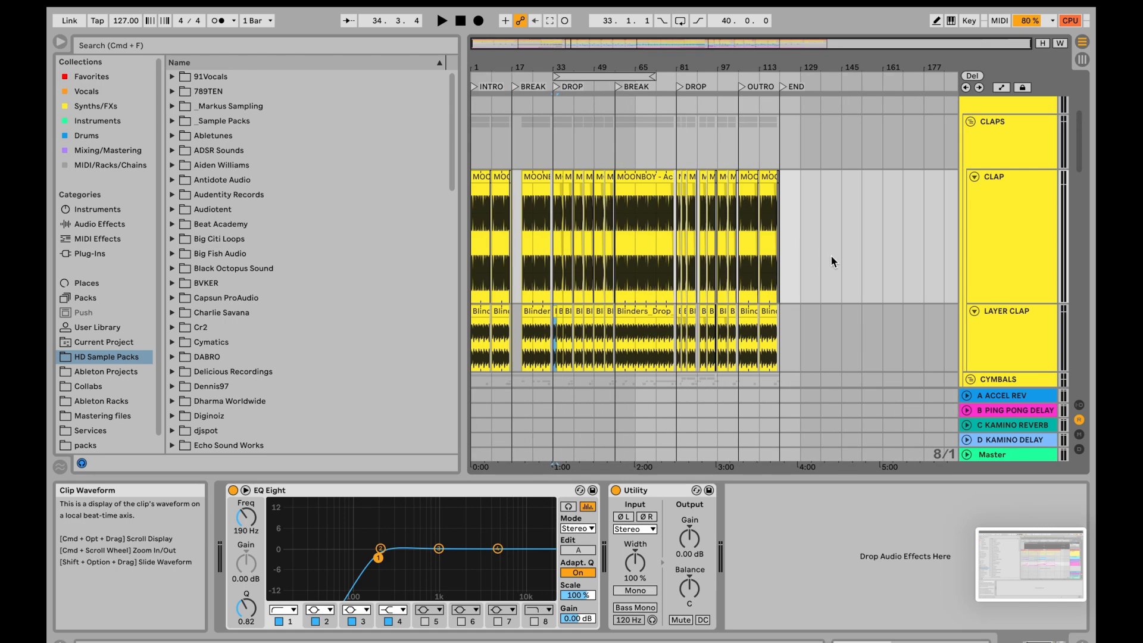
{"action": "left_click_drag", "start_coordinate": [781, 234], "coordinate": [434, 245]}
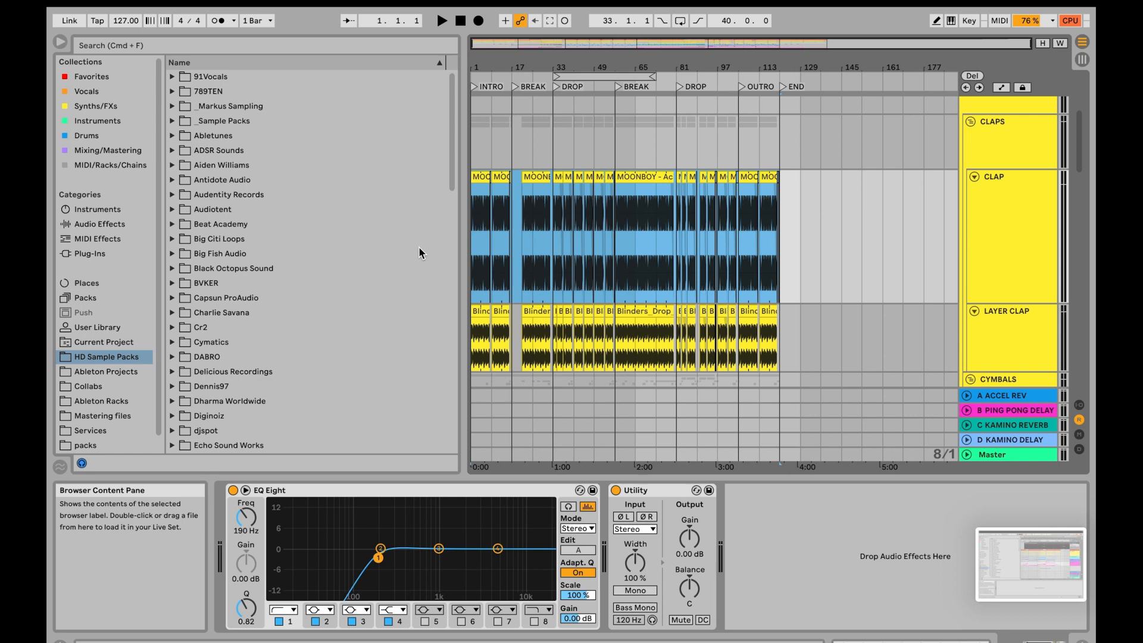
{"action": "key", "text": "super+j"}
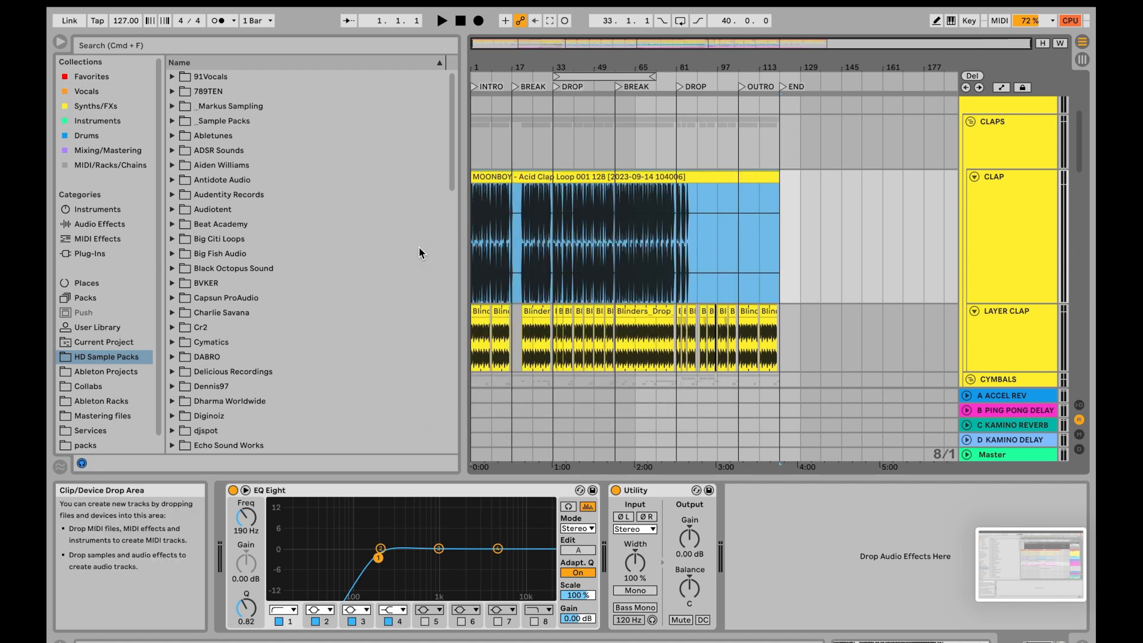
- Examine the consolidated CLAP clip along the arrangement, including its silent gaps around the BREAK and DROP sections
{"action": "left_click", "coordinate": [490, 271]}
{"action": "scroll", "coordinate": [493, 273], "scroll_direction": "up", "scroll_amount": 5}
{"action": "scroll", "coordinate": [685, 276], "scroll_direction": "right", "scroll_amount": 4}
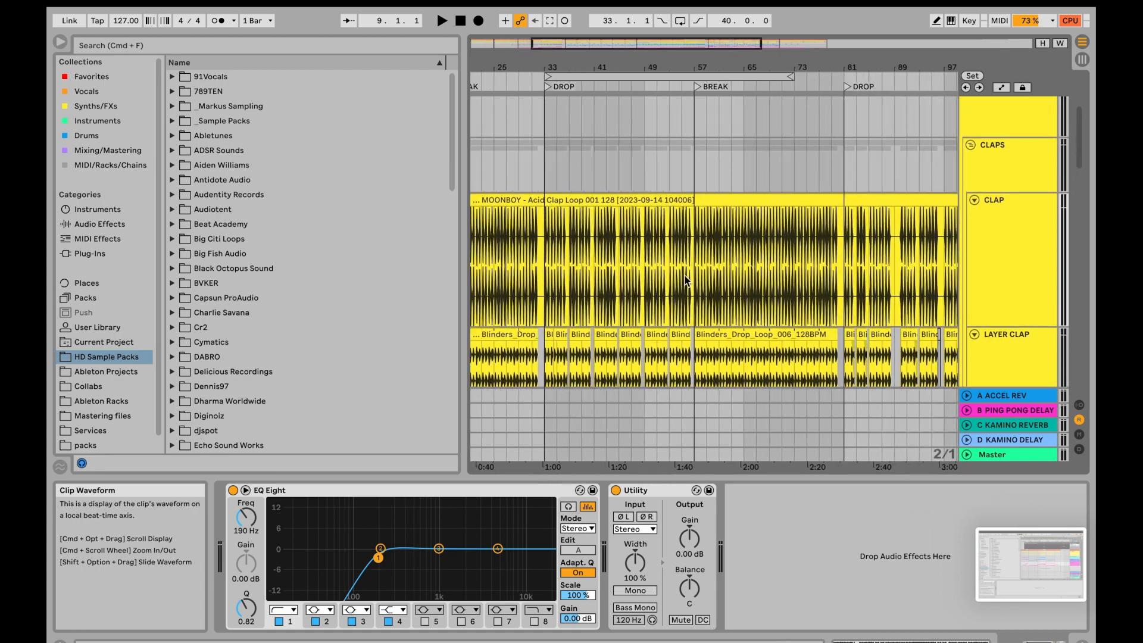
{"action": "scroll", "coordinate": [685, 281], "scroll_direction": "right", "scroll_amount": 2}
{"action": "scroll", "coordinate": [685, 280], "scroll_direction": "left", "scroll_amount": 5}
{"action": "scroll", "coordinate": [685, 281], "scroll_direction": "down", "scroll_amount": 1}
{"action": "scroll", "coordinate": [638, 264], "scroll_direction": "up", "scroll_amount": 5}
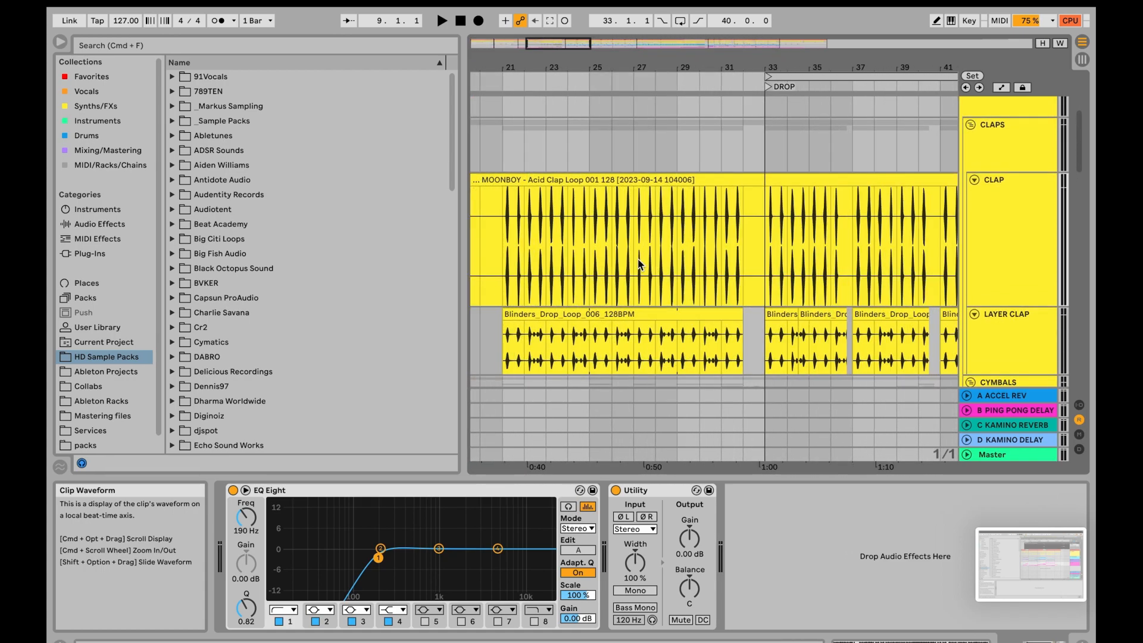
{"action": "scroll", "coordinate": [638, 265], "scroll_direction": "down", "scroll_amount": 10}
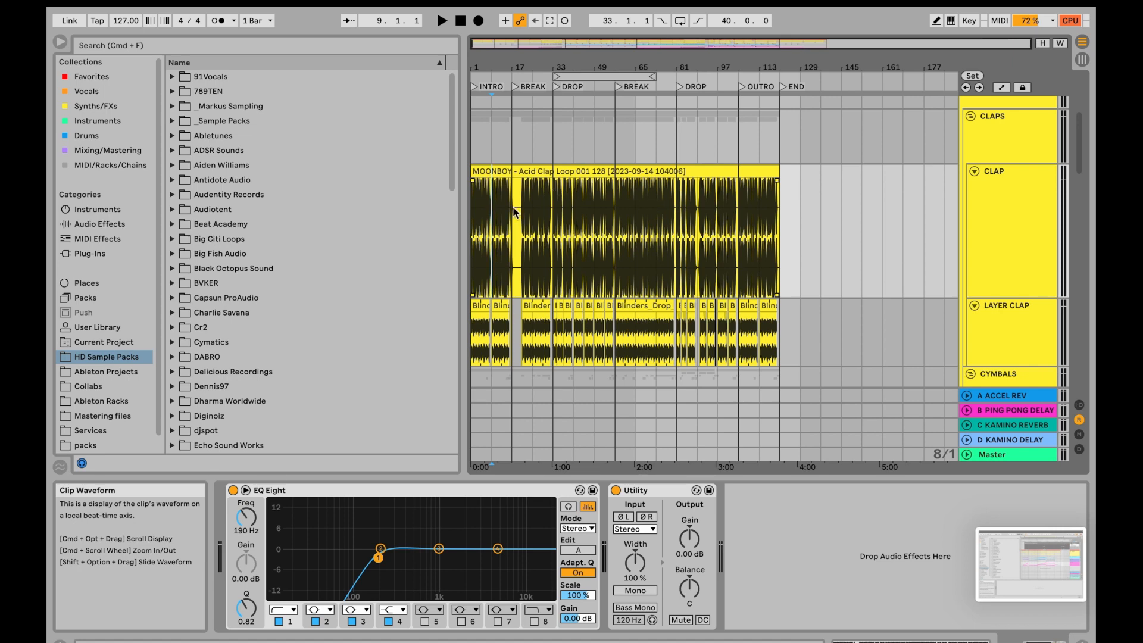
{"action": "scroll", "coordinate": [513, 205], "scroll_direction": "up", "scroll_amount": 5}
{"action": "scroll", "coordinate": [514, 209], "scroll_direction": "up", "scroll_amount": 2}
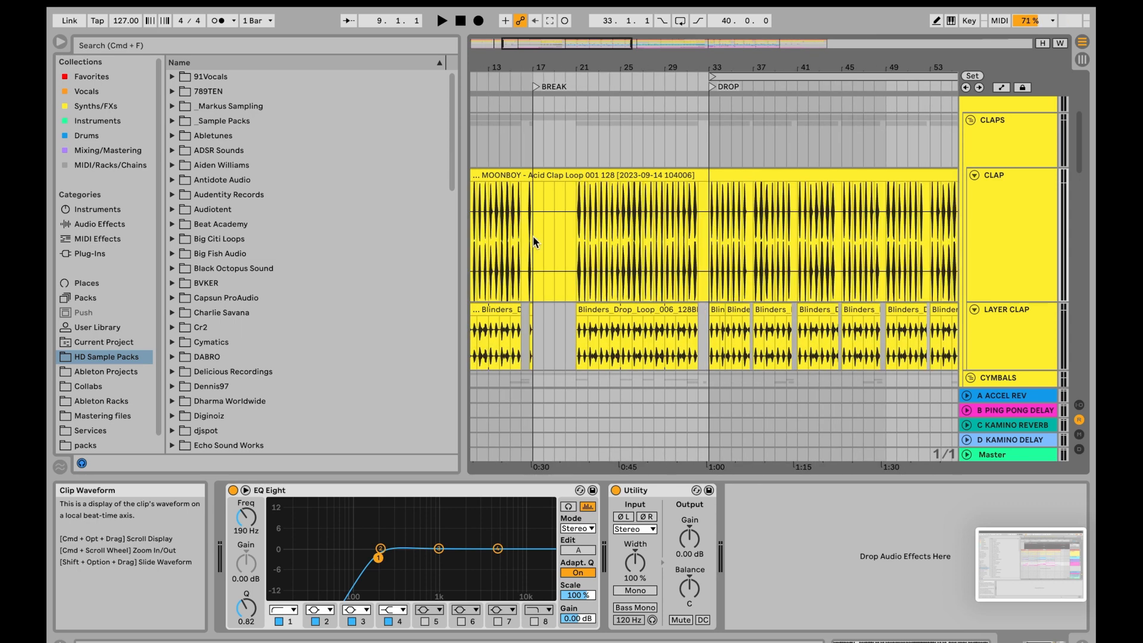
{"action": "scroll", "coordinate": [533, 236], "scroll_direction": "down", "scroll_amount": 3}
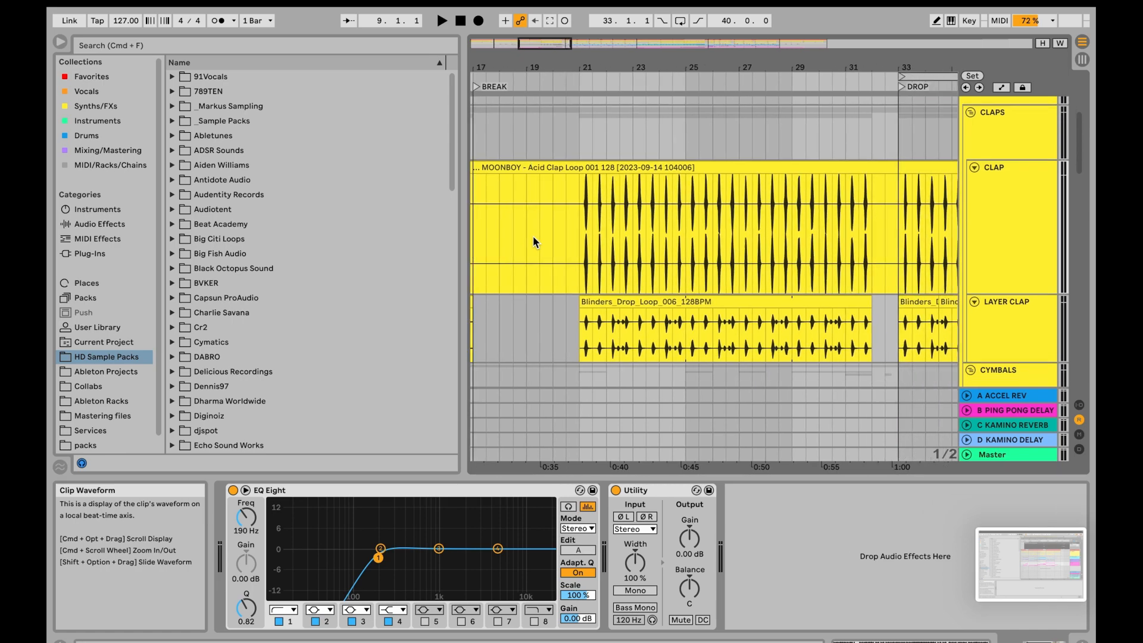
{"action": "scroll", "coordinate": [534, 236], "scroll_direction": "down", "scroll_amount": 5}
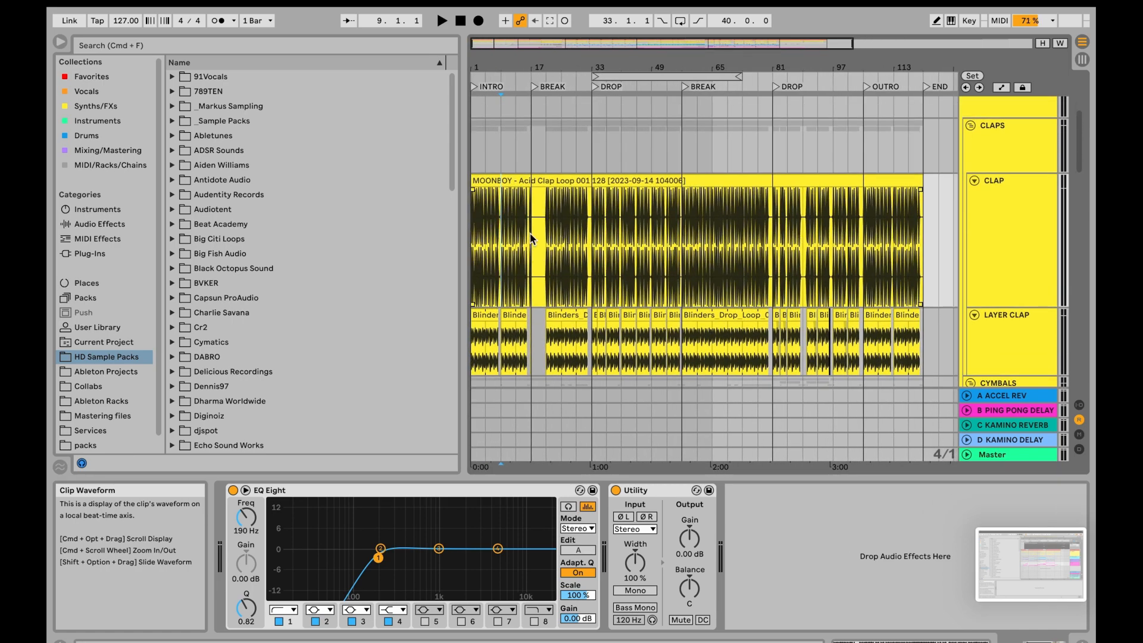
- Deactivate the first BREAK section of the consolidated CLAP clip, from bar 17 to bar 33
{"action": "scroll", "coordinate": [531, 236], "scroll_direction": "up", "scroll_amount": 2}
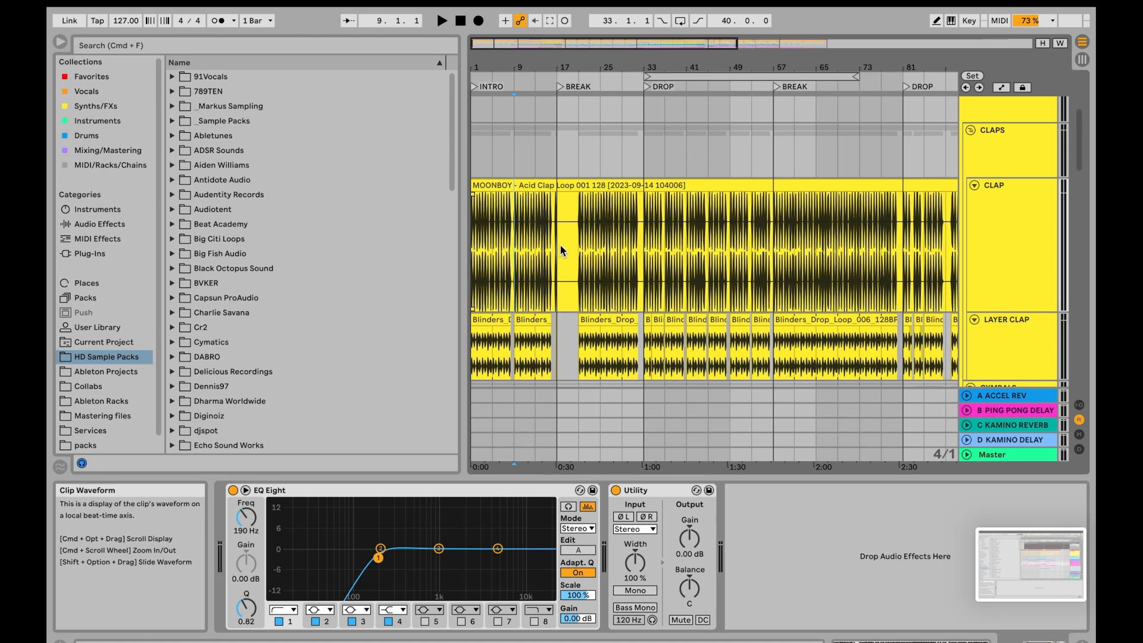
{"action": "left_click_drag", "start_coordinate": [559, 247], "coordinate": [645, 238]}
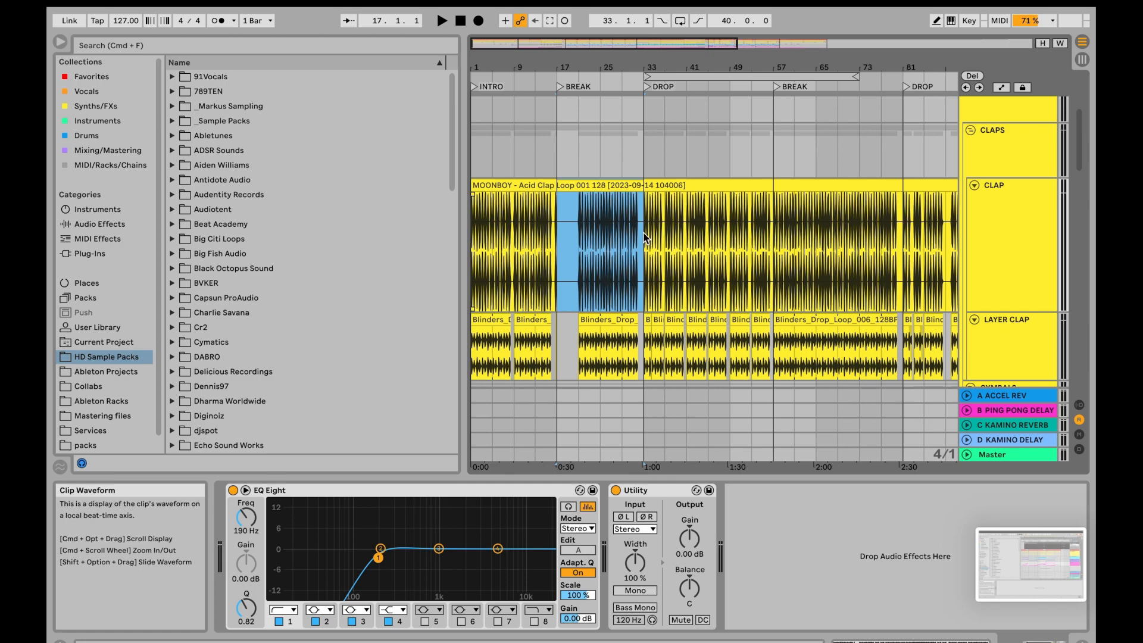
{"action": "key", "text": "0"}
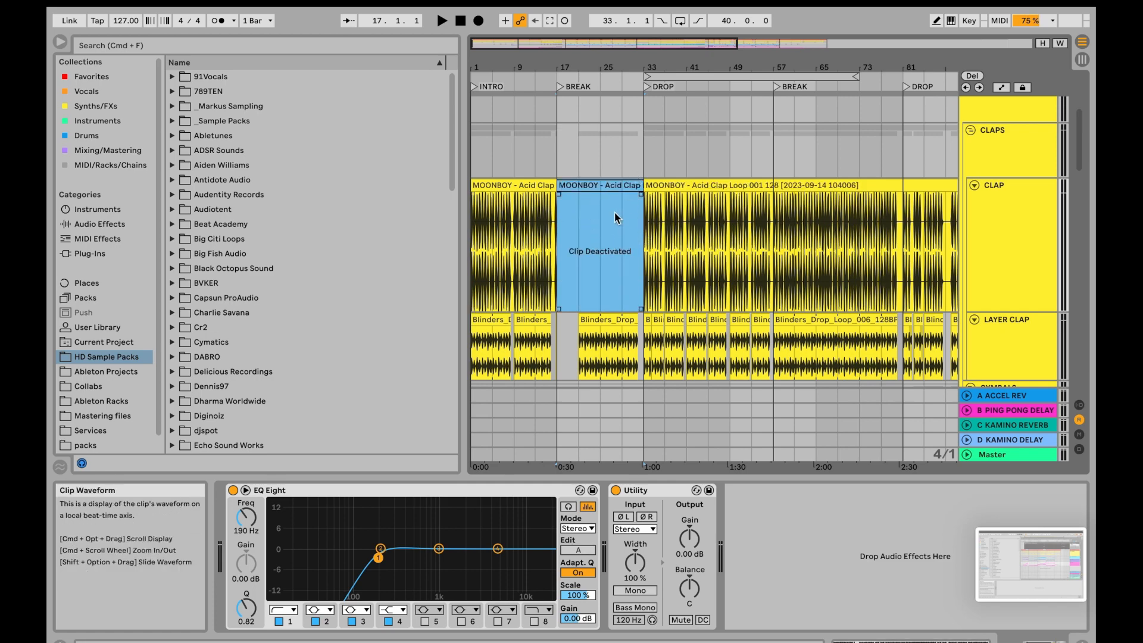
{"action": "key", "text": "minus"}
{"action": "left_click", "coordinate": [553, 165]}
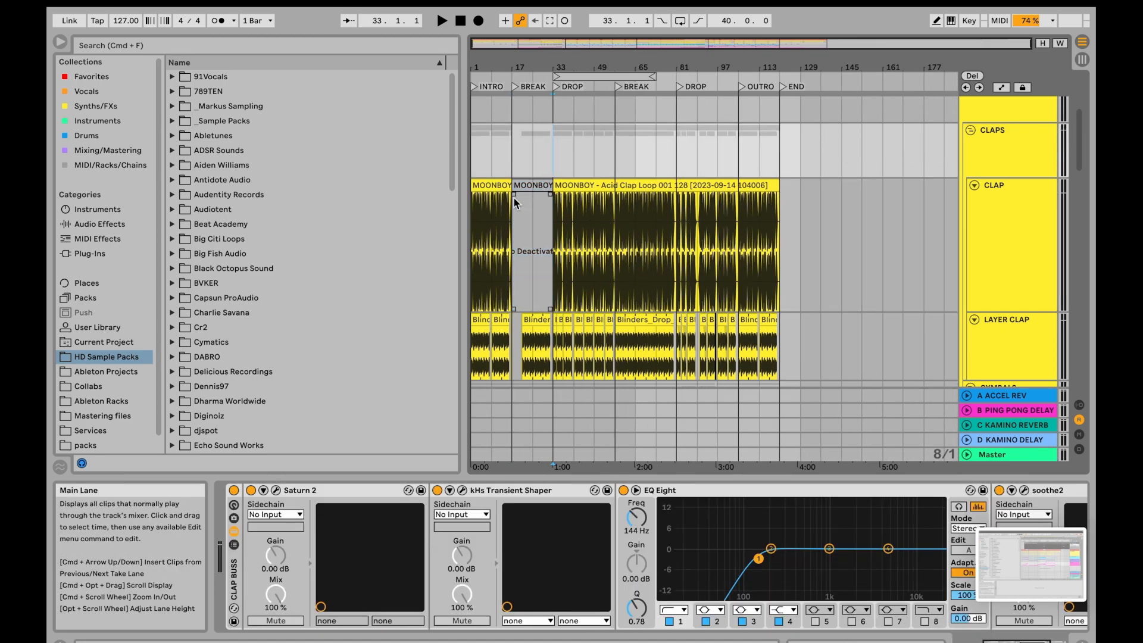
- Reactivate the deactivated CLAP clip between bars 17 and 33
{"action": "scroll", "coordinate": [514, 198], "scroll_direction": "up", "scroll_amount": 3}
{"action": "left_click", "coordinate": [577, 189]}
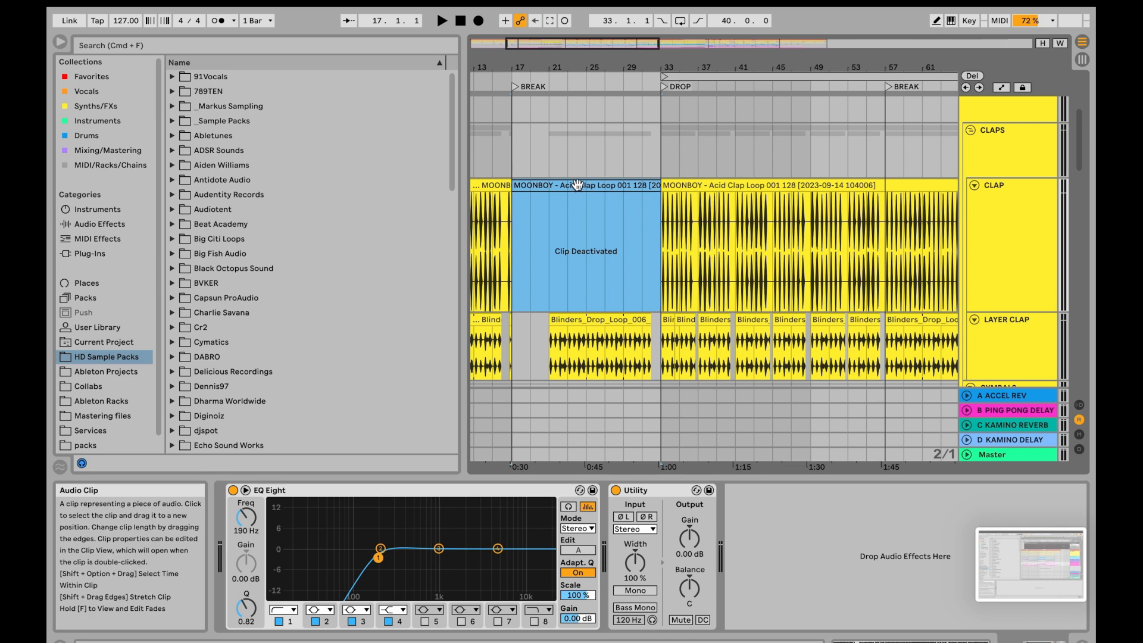
{"action": "key", "text": "0"}
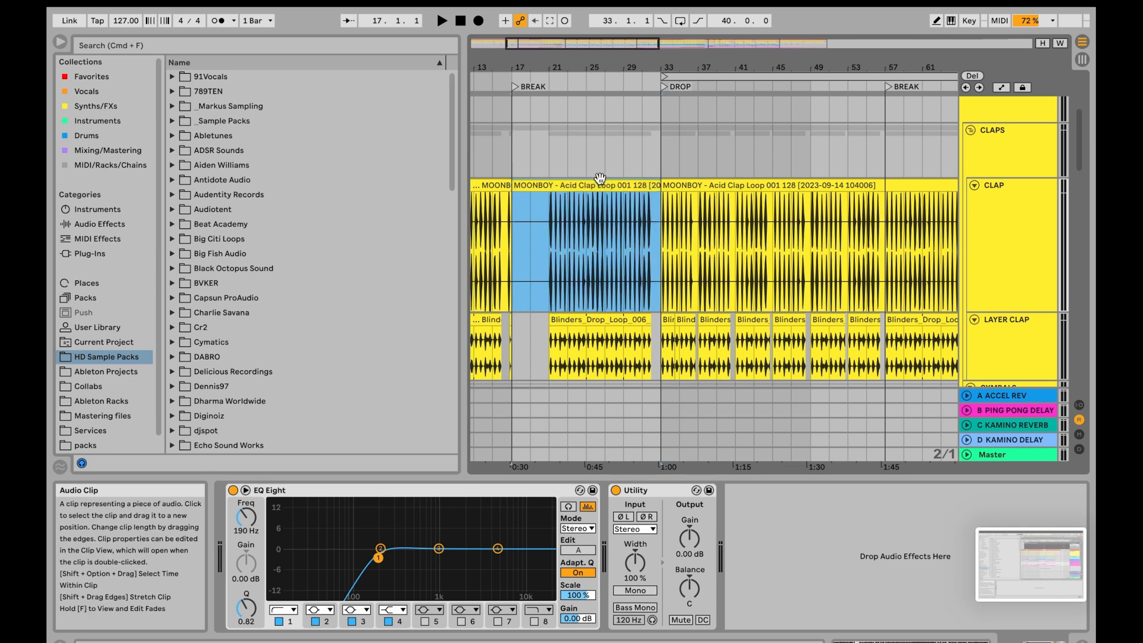
{"action": "scroll", "coordinate": [600, 177], "scroll_direction": "down", "scroll_amount": 5}
{"action": "scroll", "coordinate": [601, 177], "scroll_direction": "up", "scroll_amount": 5}
{"action": "scroll", "coordinate": [599, 178], "scroll_direction": "left", "scroll_amount": 3}
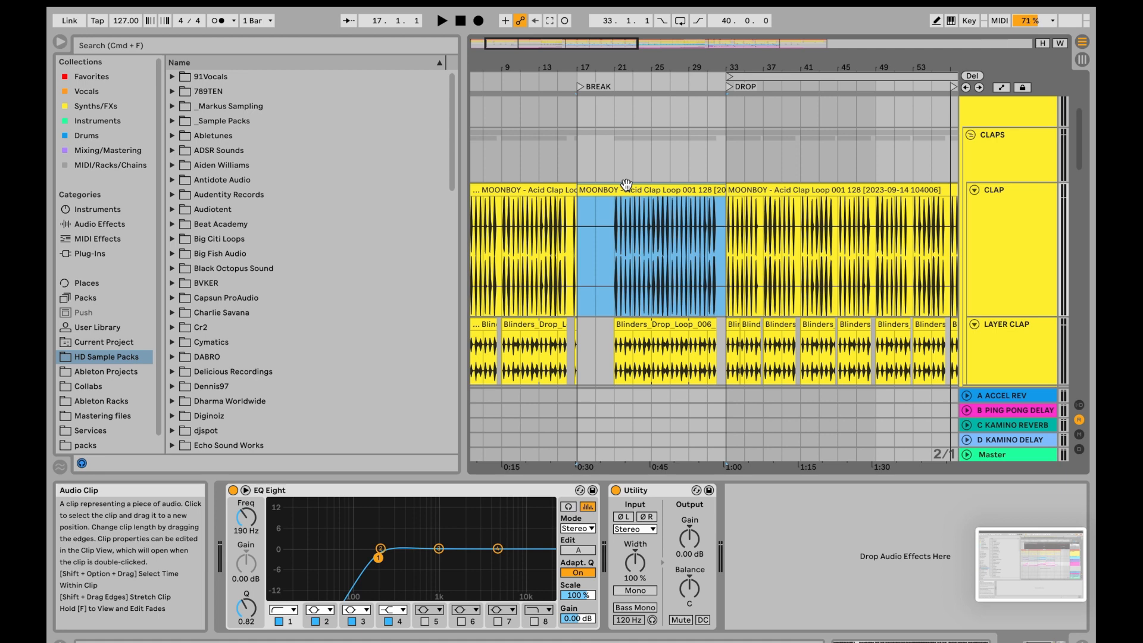
- Deactivate the CLAP clip in the first BREAK section again and delete it
{"action": "key", "text": "0"}
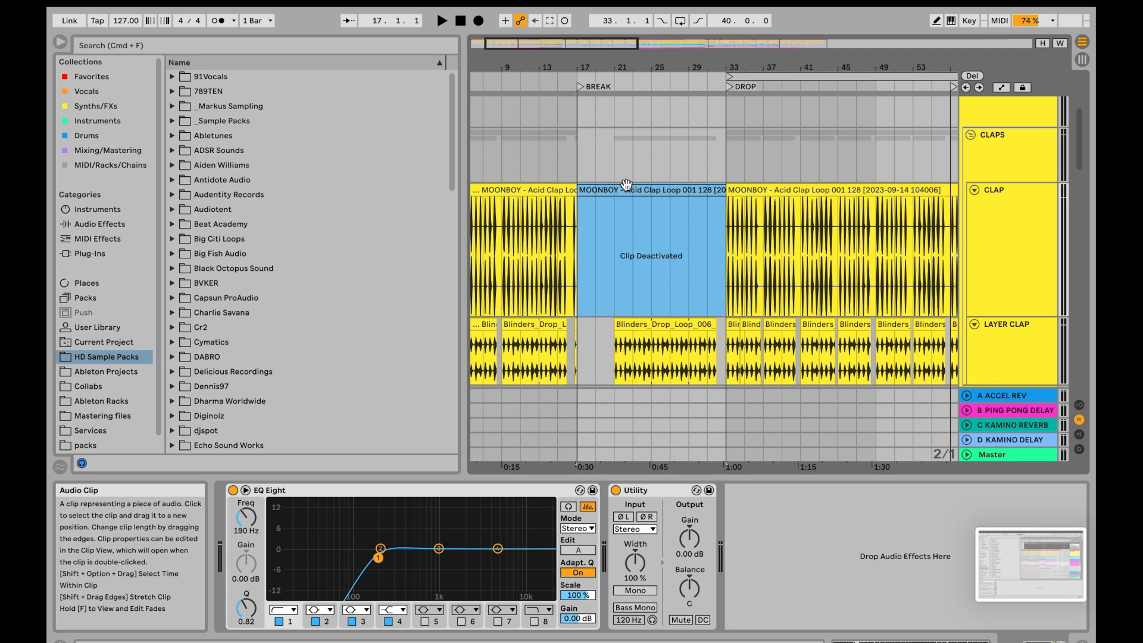
{"action": "key", "text": "Delete"}
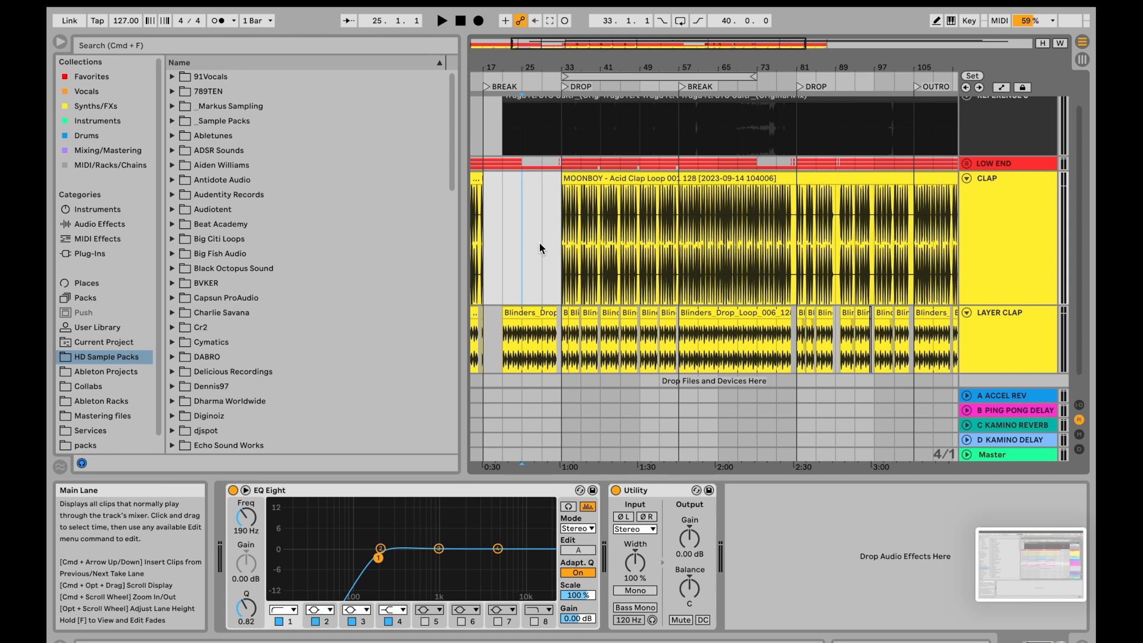
- Select the CLAP and LAYER CLAP tracks together and group them
{"action": "left_click", "coordinate": [1024, 228]}
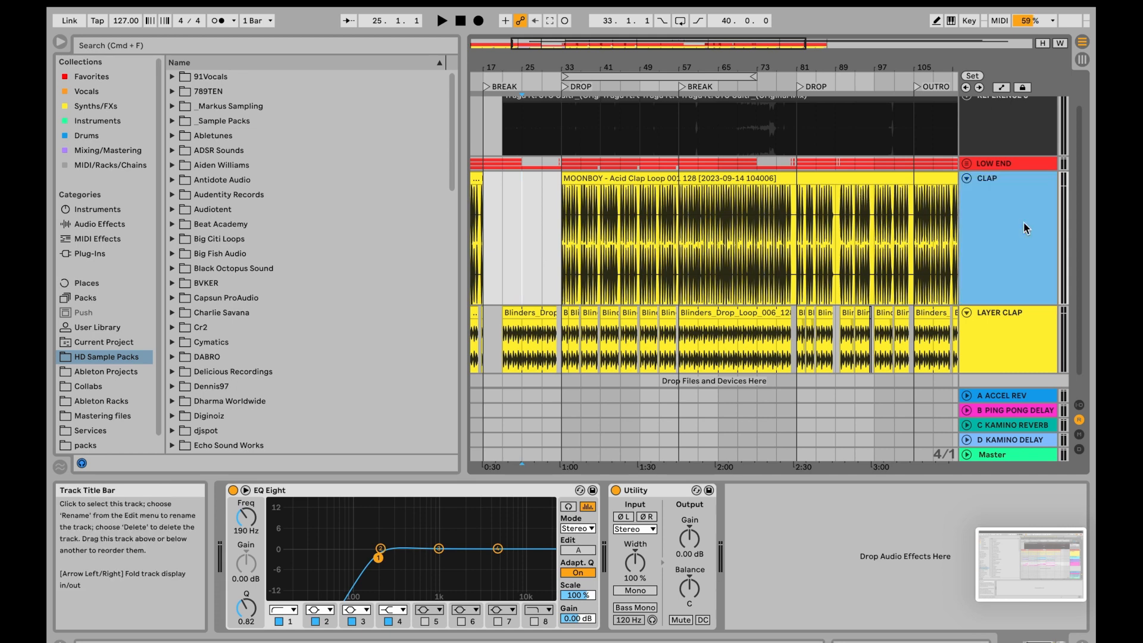
{"action": "left_click", "coordinate": [1012, 328]}
{"action": "left_click", "coordinate": [1022, 253]}
{"action": "left_click", "coordinate": [1019, 323], "text": "shift"}
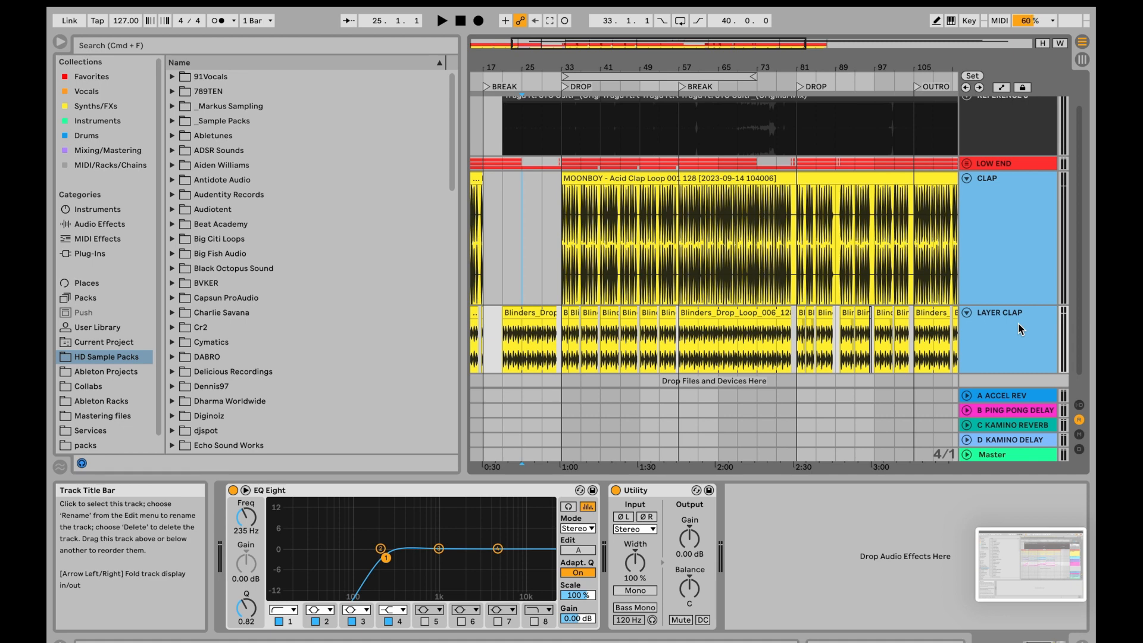
{"action": "key", "text": "super+g"}
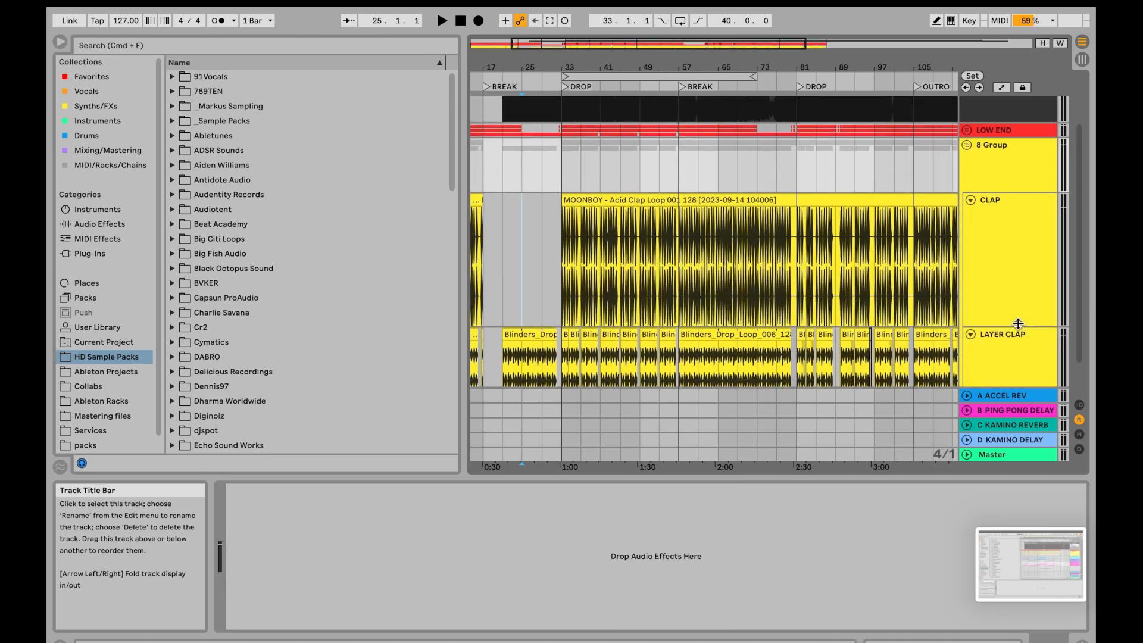
- Rename the new group track CLAPS and fold it
{"action": "left_click", "coordinate": [1020, 167]}
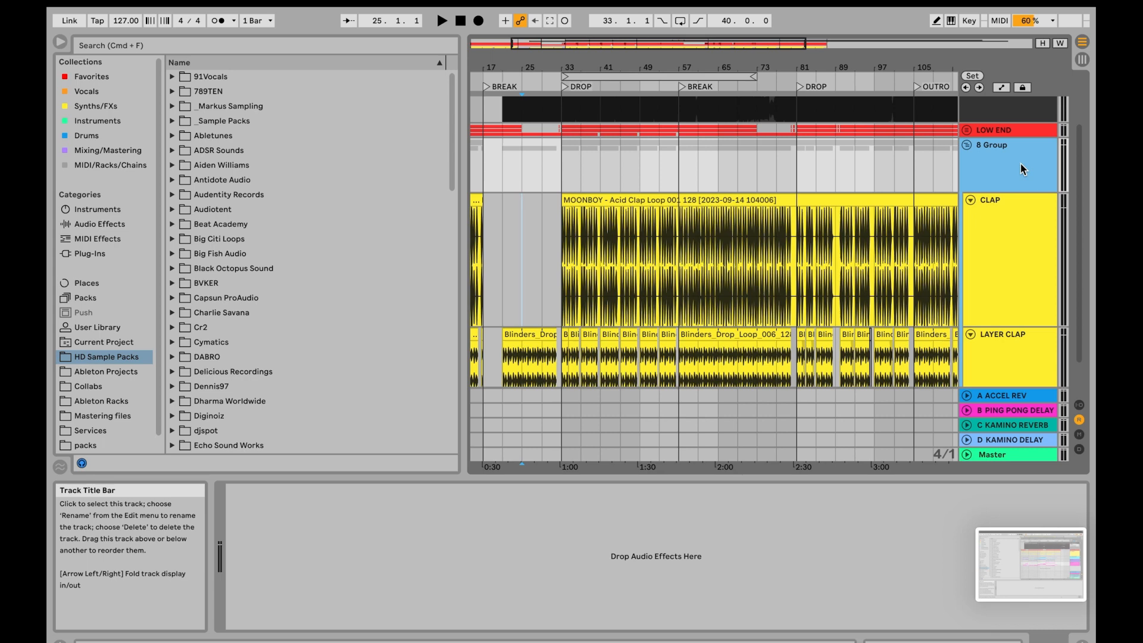
{"action": "key", "text": "super+r"}
{"action": "type", "text": "CLAPS"}
{"action": "key", "text": "Return"}
{"action": "left_click", "coordinate": [968, 146]}
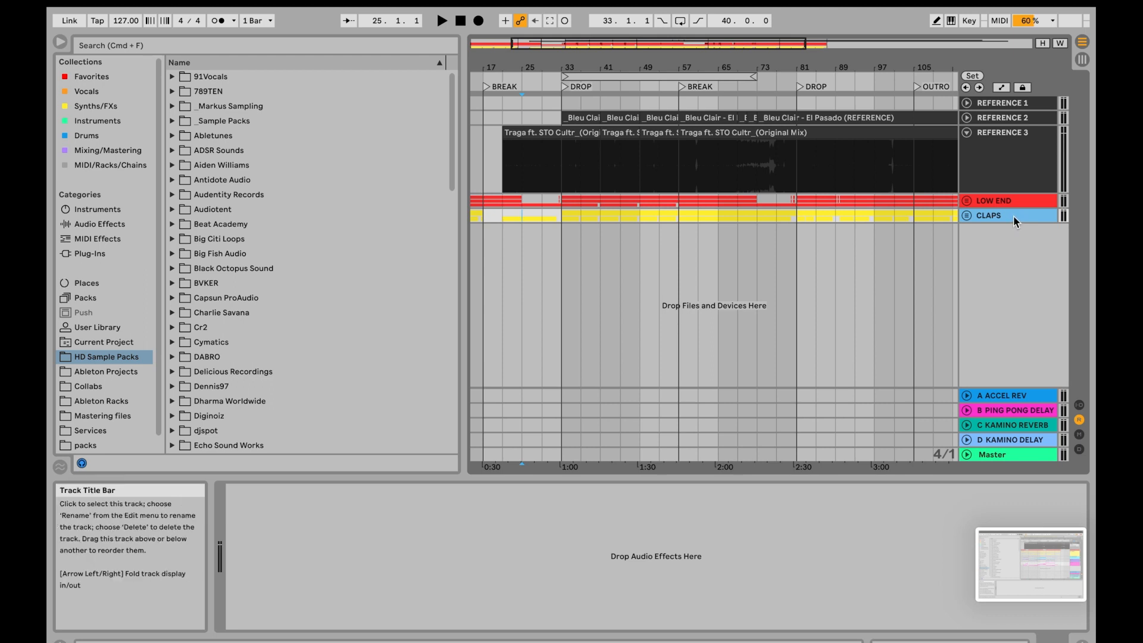
- Nest the CLAPS group in a new group named DRUMS and add an audio track below CLAPS
{"action": "key", "text": "super+g"}
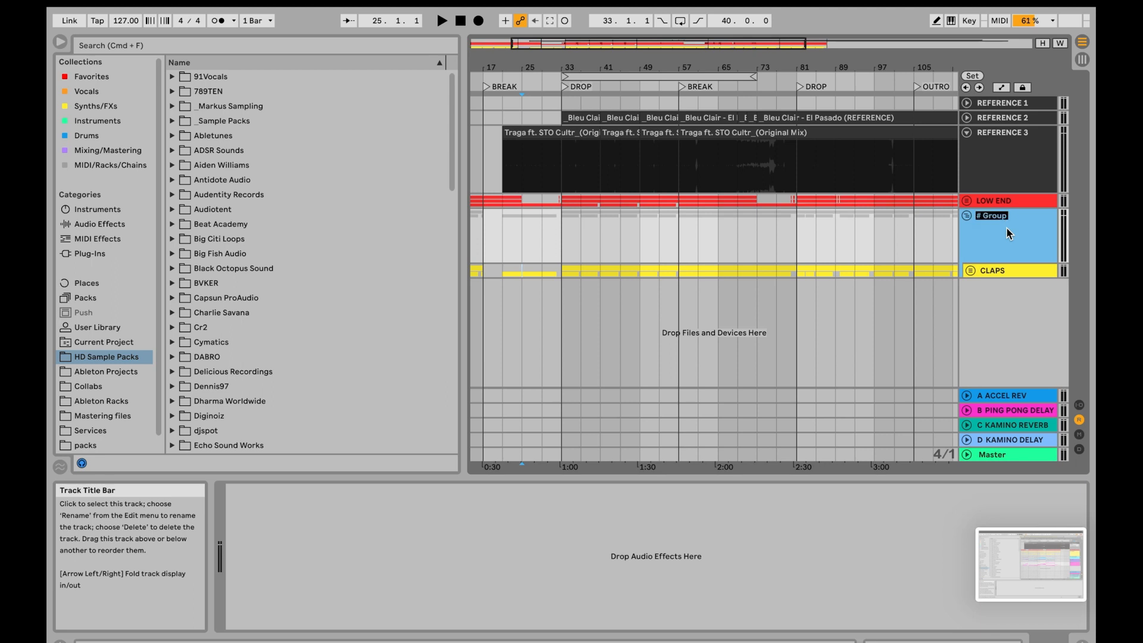
{"action": "left_click", "coordinate": [1004, 272]}
{"action": "key", "text": "super+t"}
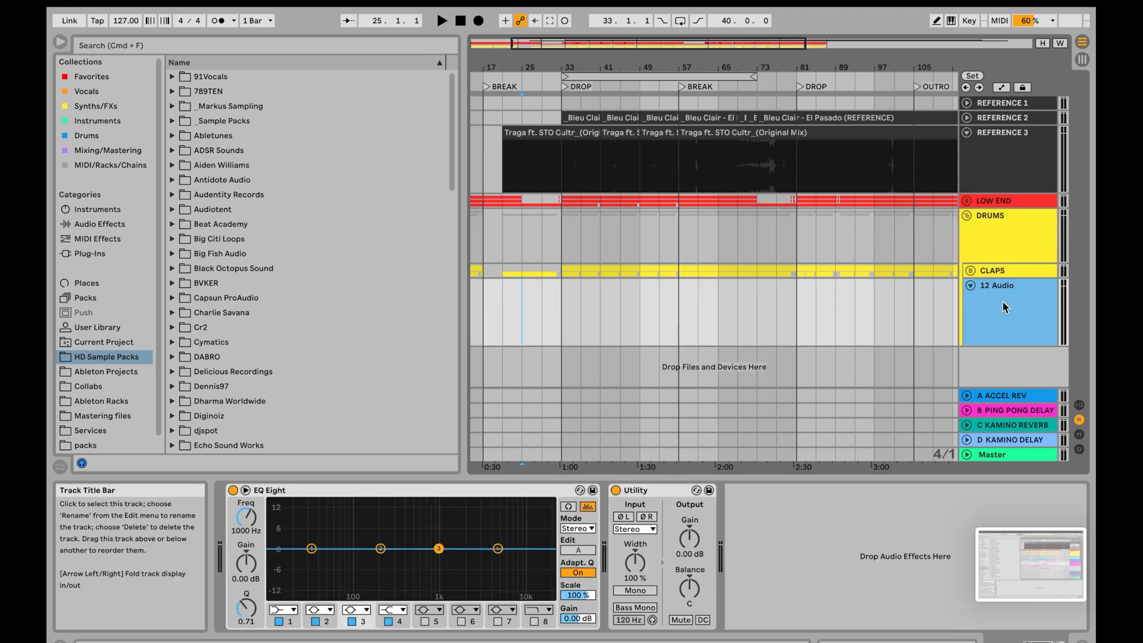
- Show the automation lanes and rename the new audio track under CLAPS as HATS
{"action": "key", "text": "a"}
{"action": "left_click", "coordinate": [1013, 286]}
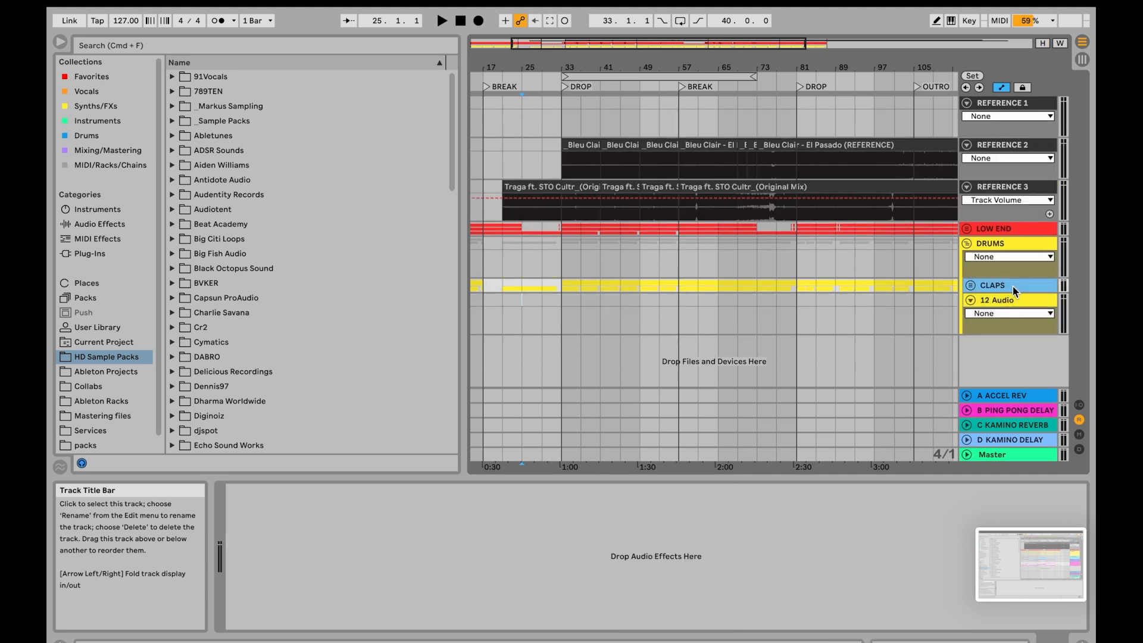
{"action": "left_click", "coordinate": [1014, 299]}
{"action": "key", "text": "super+r"}
{"action": "type", "text": "HATS"}
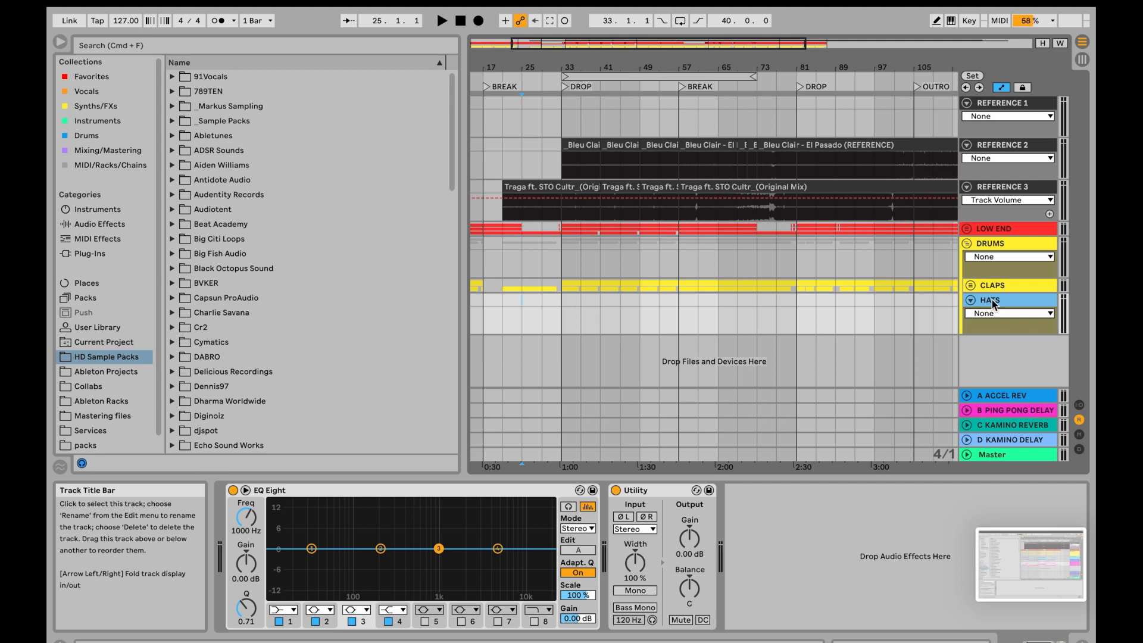
- Fold the HATS track in the DRUMS group and leave it selected
{"action": "left_click_drag", "start_coordinate": [993, 300], "coordinate": [1003, 296]}
{"action": "left_click", "coordinate": [913, 274]}
{"action": "left_click", "coordinate": [971, 301]}
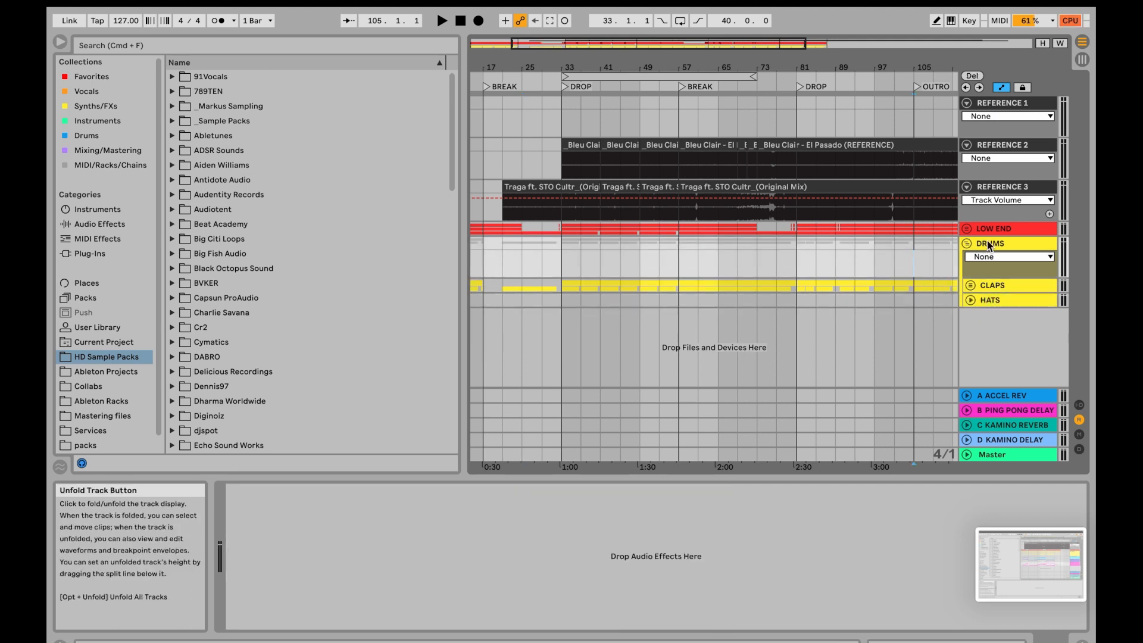
{"action": "left_click", "coordinate": [1000, 299]}
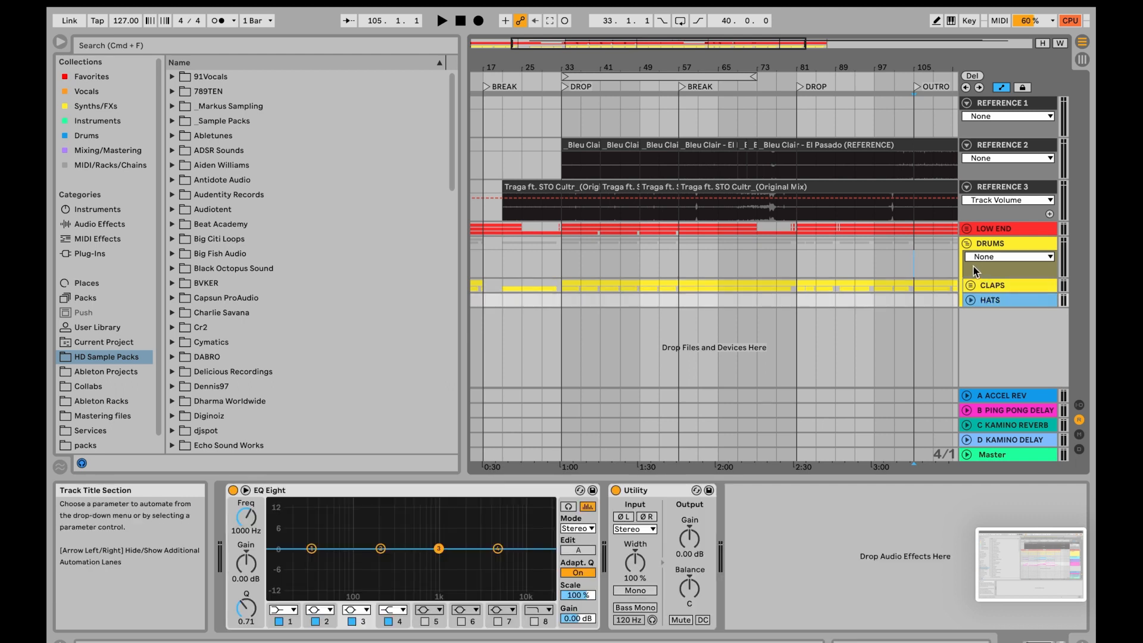
- Select the DRUMS group, then unfold the LOW END group and select its second KICK track
{"action": "left_click", "coordinate": [1016, 245]}
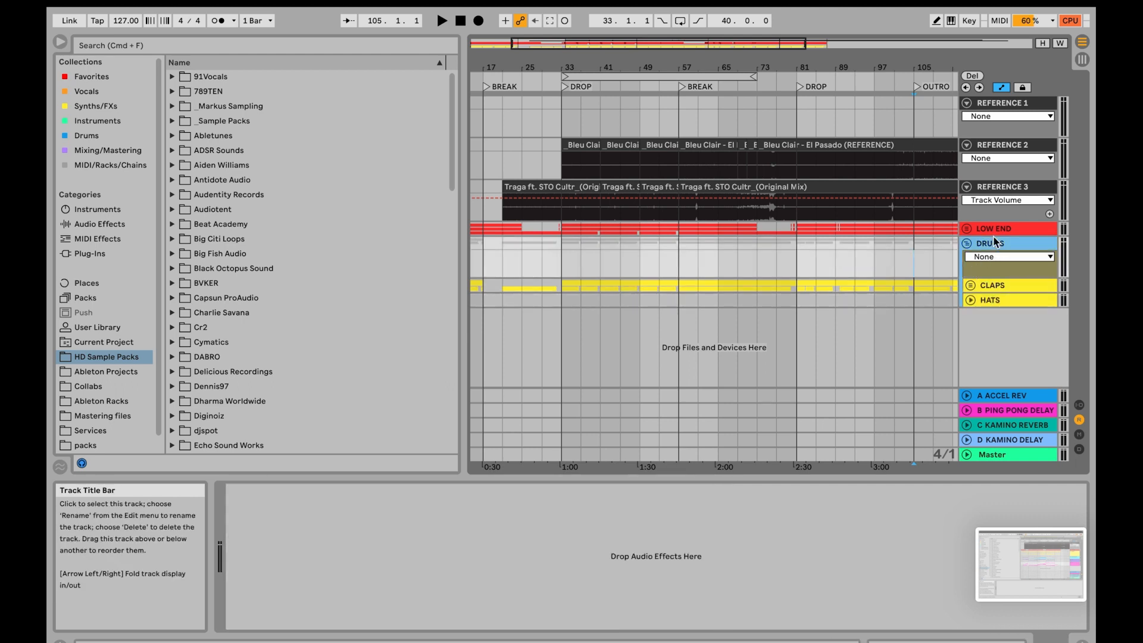
{"action": "left_click", "coordinate": [729, 541]}
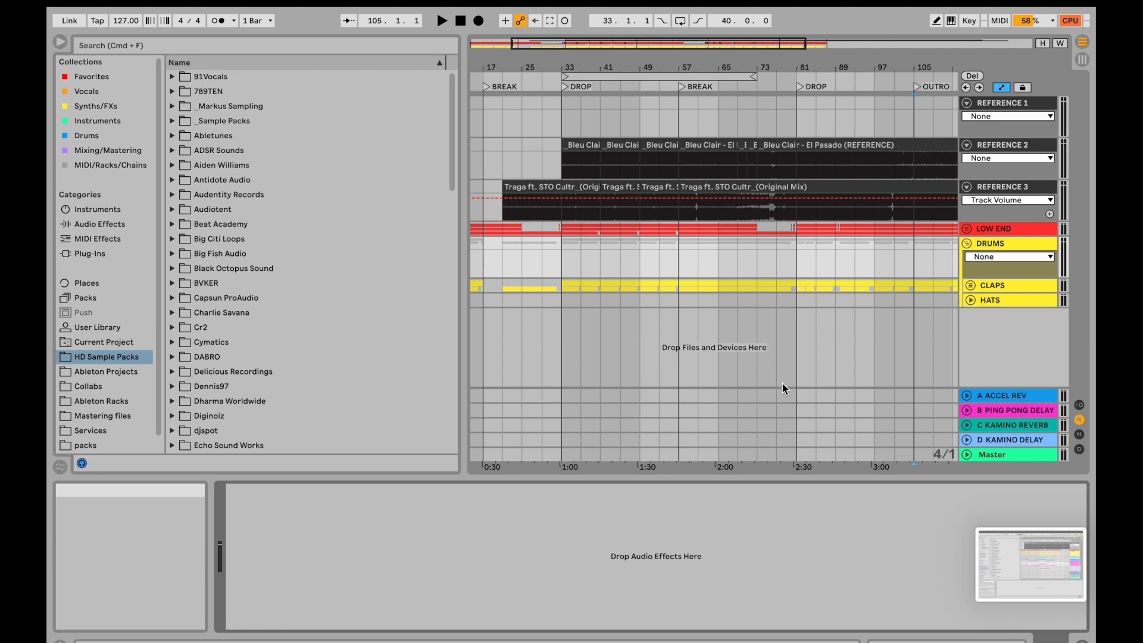
{"action": "left_click", "coordinate": [967, 228]}
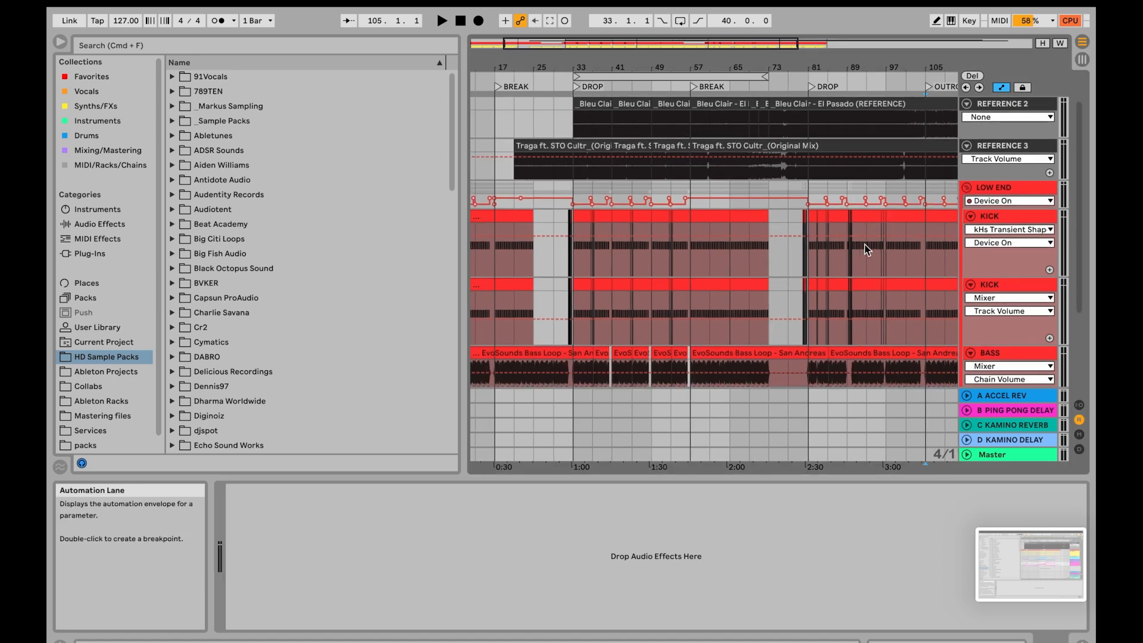
{"action": "scroll", "coordinate": [865, 244], "scroll_direction": "down", "scroll_amount": 3}
{"action": "scroll", "coordinate": [864, 244], "scroll_direction": "left", "scroll_amount": 3}
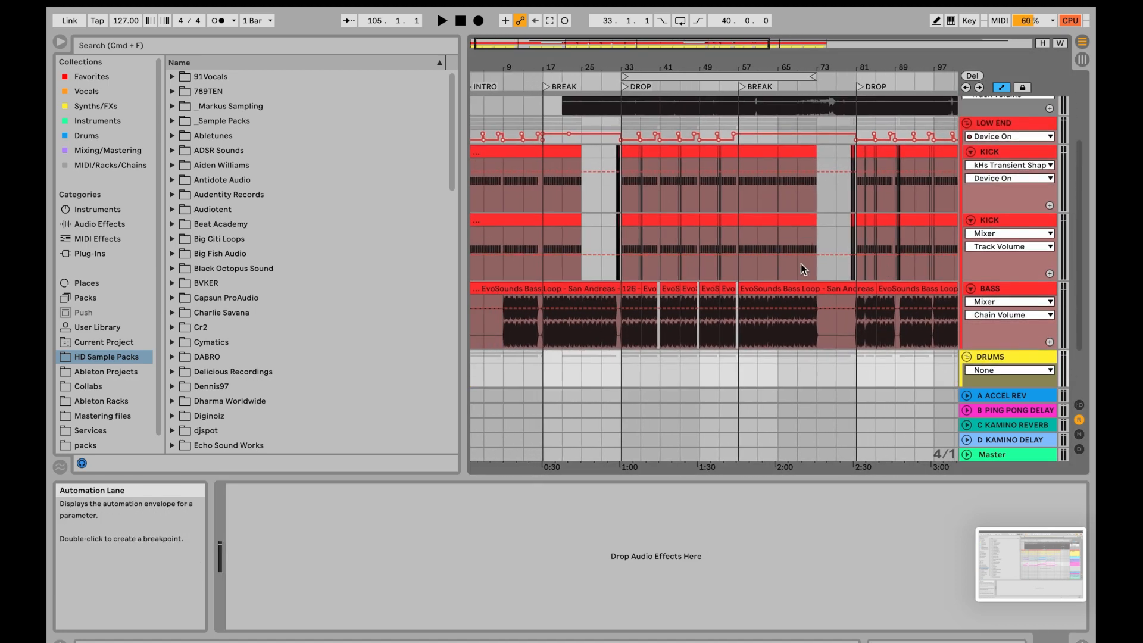
{"action": "scroll", "coordinate": [802, 263], "scroll_direction": "left", "scroll_amount": 1}
{"action": "scroll", "coordinate": [801, 264], "scroll_direction": "up", "scroll_amount": 1}
{"action": "left_click", "coordinate": [997, 175]}
{"action": "left_click", "coordinate": [1000, 249]}
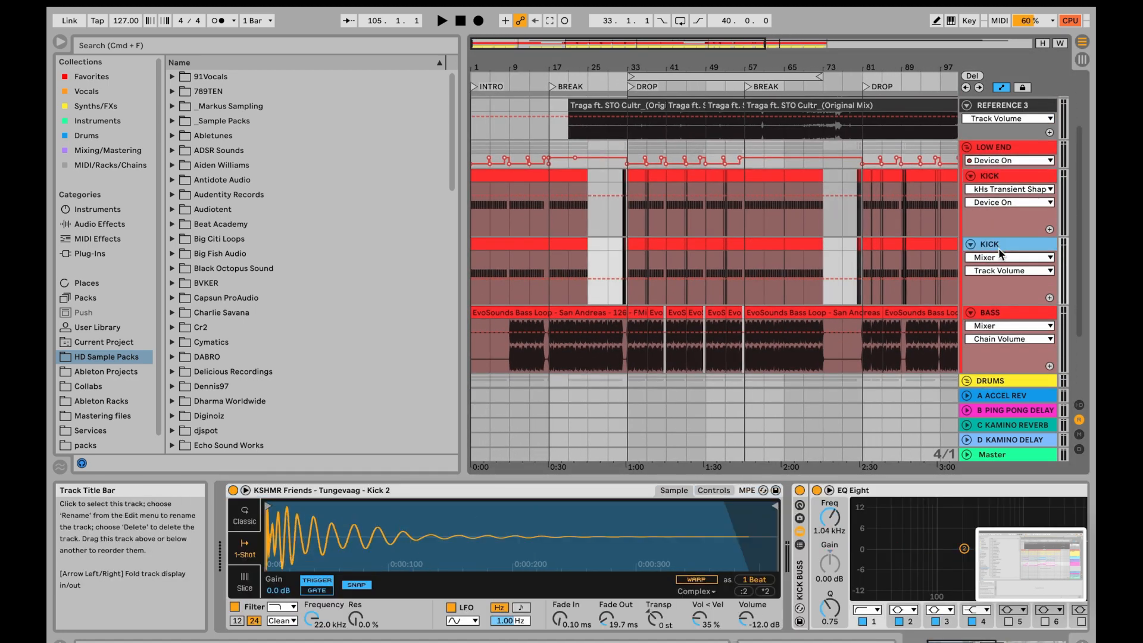
{"action": "left_click", "coordinate": [967, 148]}
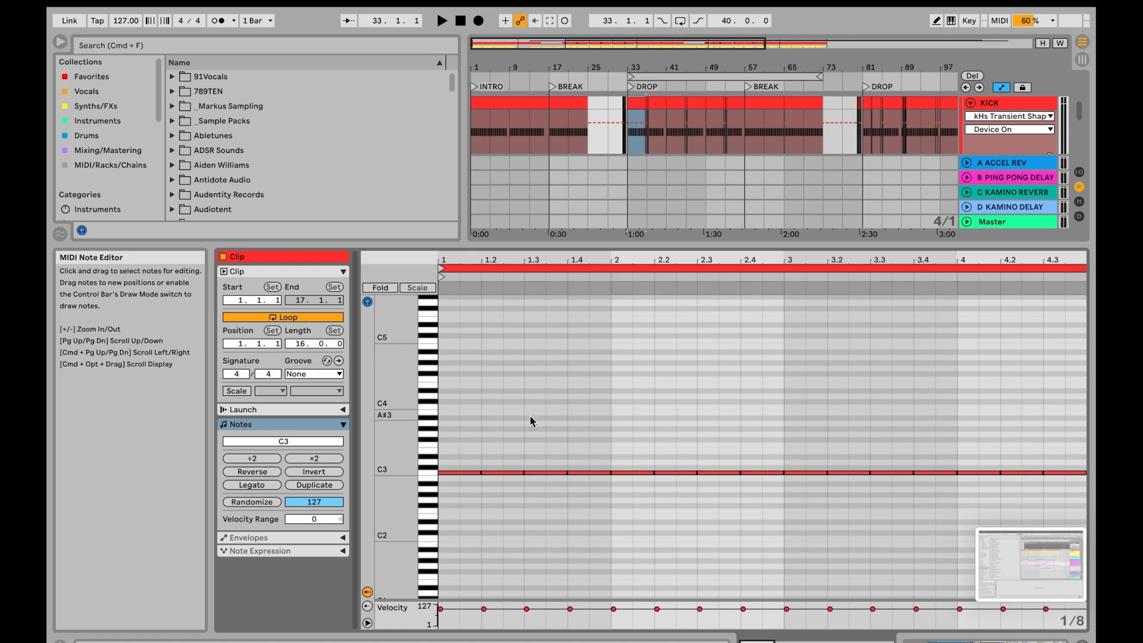
- Select the single C3 note at beat 1.3 of the KICK clip, then select all notes in the clip
{"action": "left_click", "coordinate": [530, 416]}
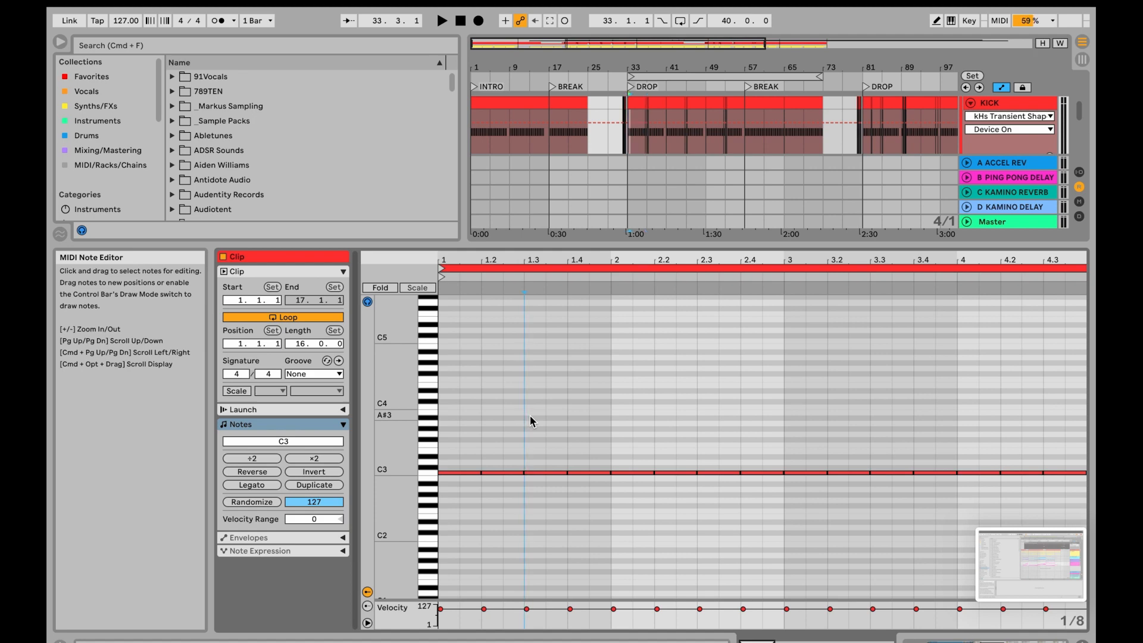
{"action": "mouse_move", "coordinate": [528, 474]}
{"action": "left_mouse_down"}
{"action": "mouse_move", "coordinate": [538, 528]}
{"action": "mouse_move", "coordinate": [548, 493]}
{"action": "mouse_move", "coordinate": [538, 472]}
{"action": "left_mouse_up"}
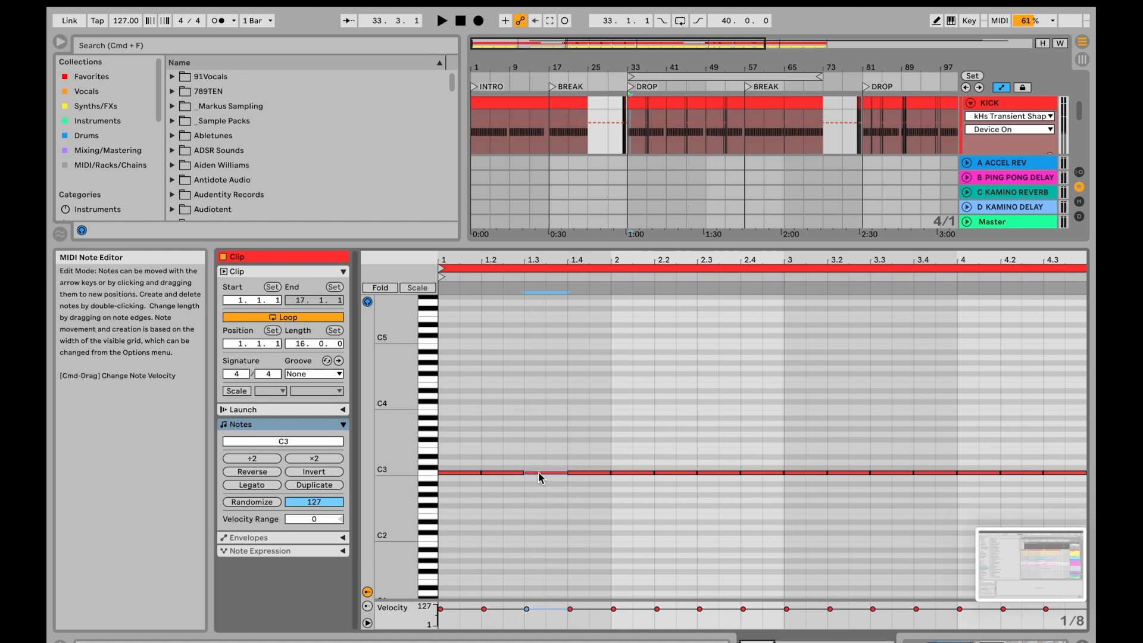
{"action": "left_click", "coordinate": [510, 432]}
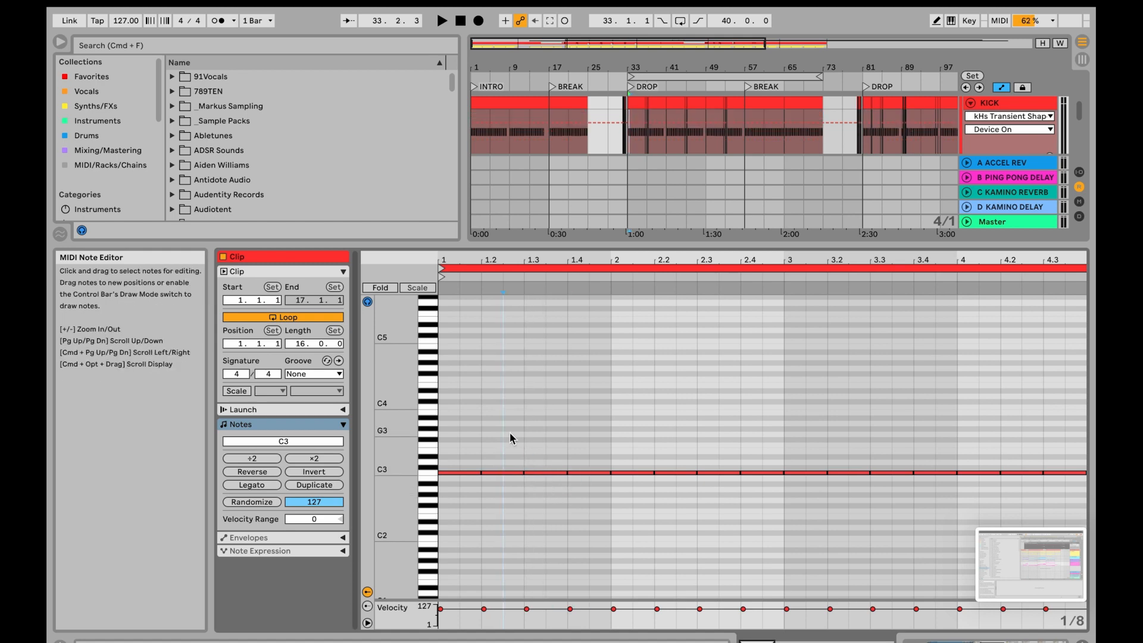
{"action": "key", "text": "super+a"}
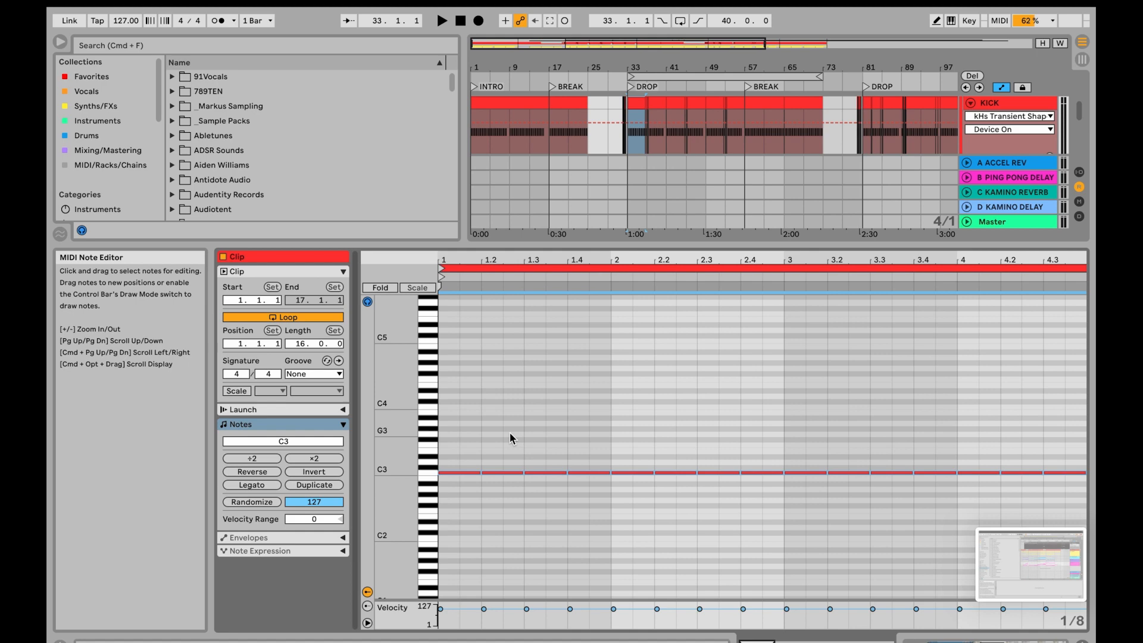
- Transpose all the selected KICK notes down and up in octave steps, ending at C3
{"action": "key", "text": "shift+Down"}
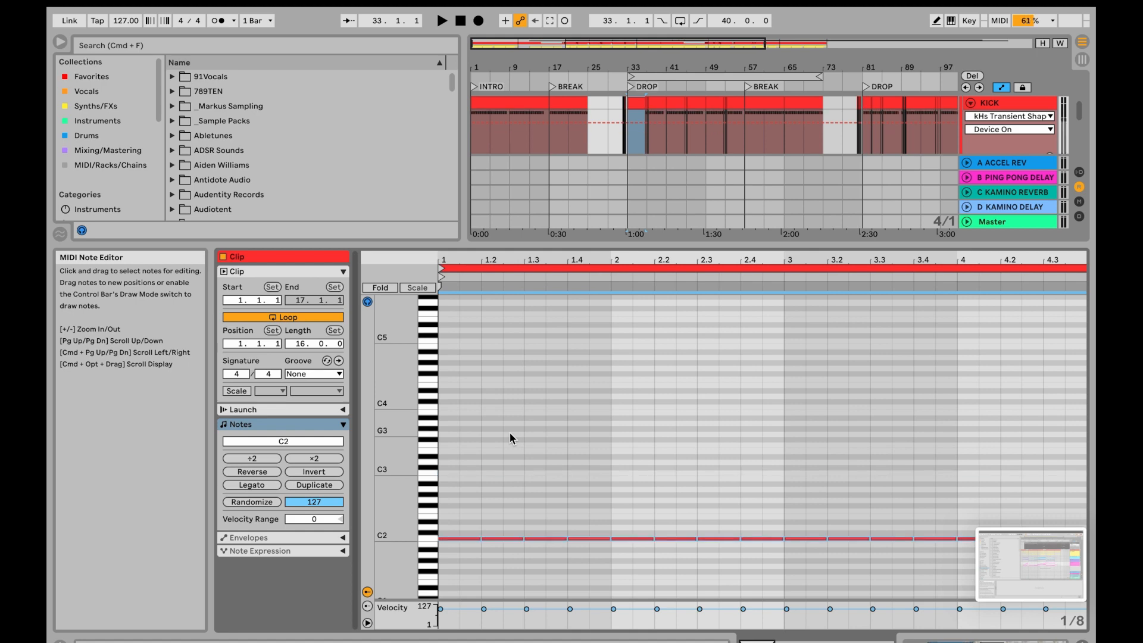
{"action": "key", "text": "shift+Up"}
{"action": "key", "text": "shift+Up"}
{"action": "key", "text": "shift+Down"}
{"action": "key", "text": "shift+Down"}
{"action": "key", "text": "shift+Up"}
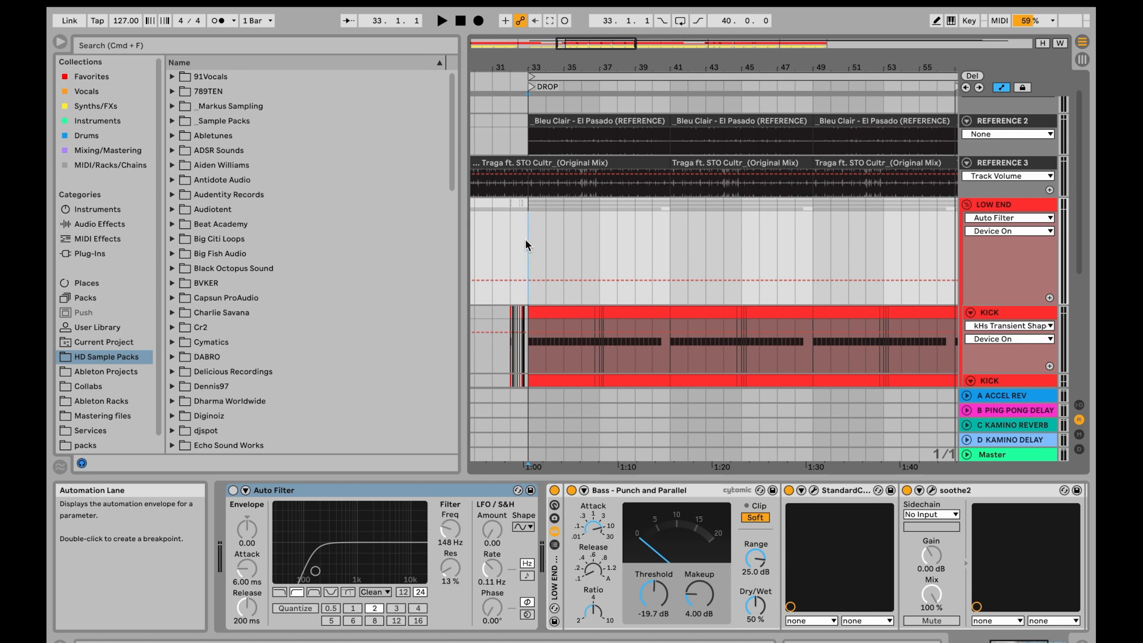
- Turn on Draw Mode and draw a one-beat On step just before bar 37 in the LOW END group's Auto Filter Device On automation
{"action": "key", "text": "minus"}
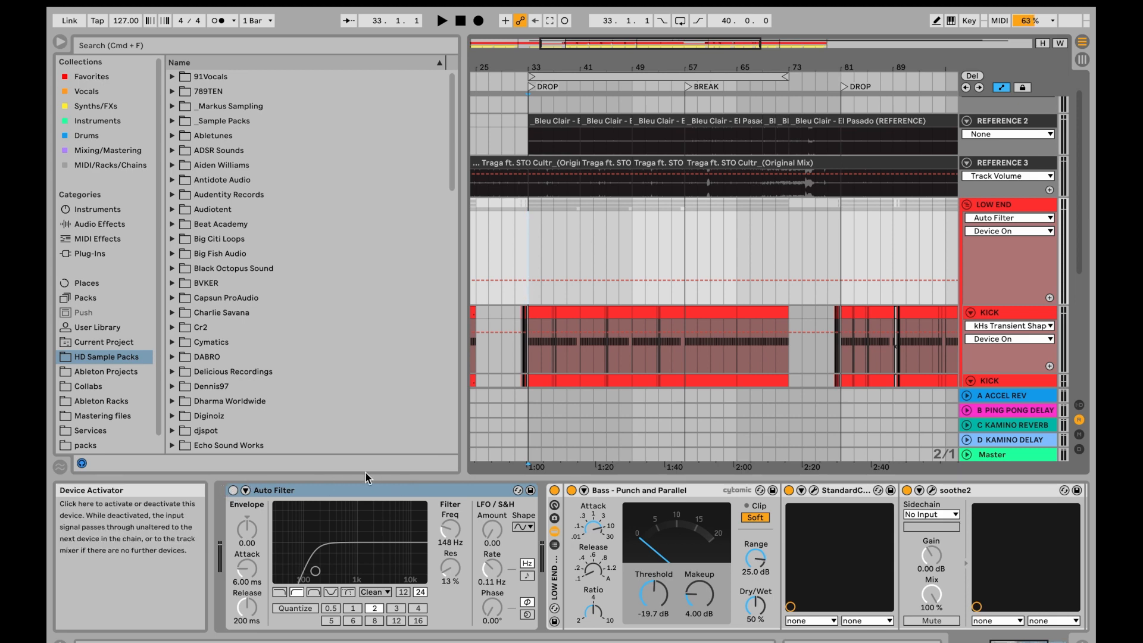
{"action": "scroll", "coordinate": [552, 234], "scroll_direction": "up", "scroll_amount": 5}
{"action": "scroll", "coordinate": [552, 234], "scroll_direction": "left", "scroll_amount": 1}
{"action": "scroll", "coordinate": [551, 233], "scroll_direction": "left", "scroll_amount": 1}
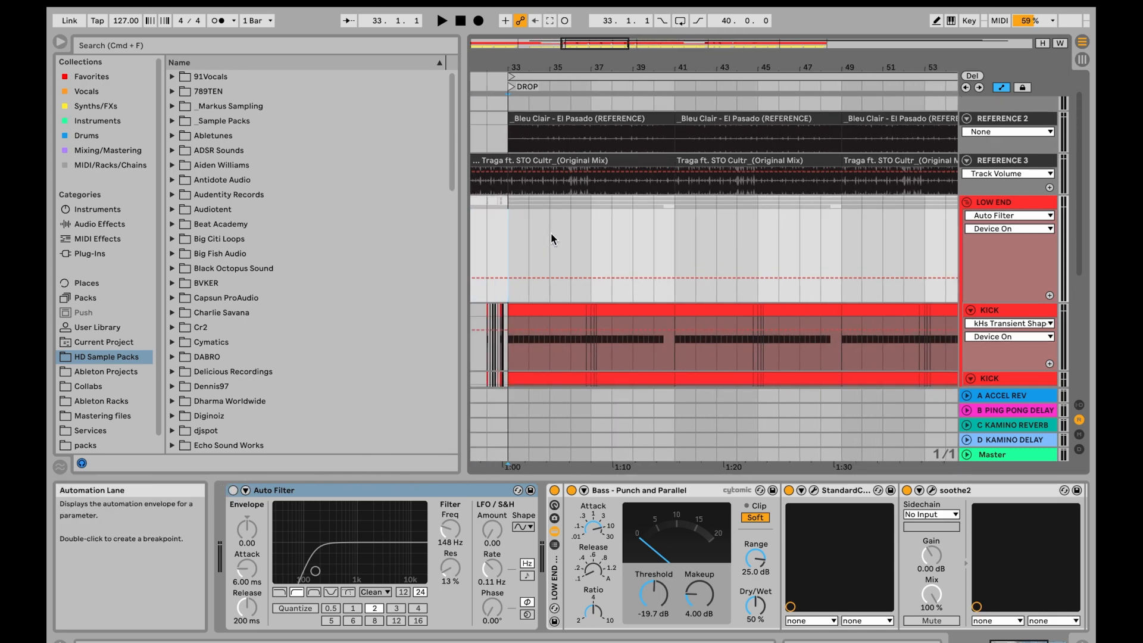
{"action": "left_click", "coordinate": [571, 235]}
{"action": "key", "text": "b"}
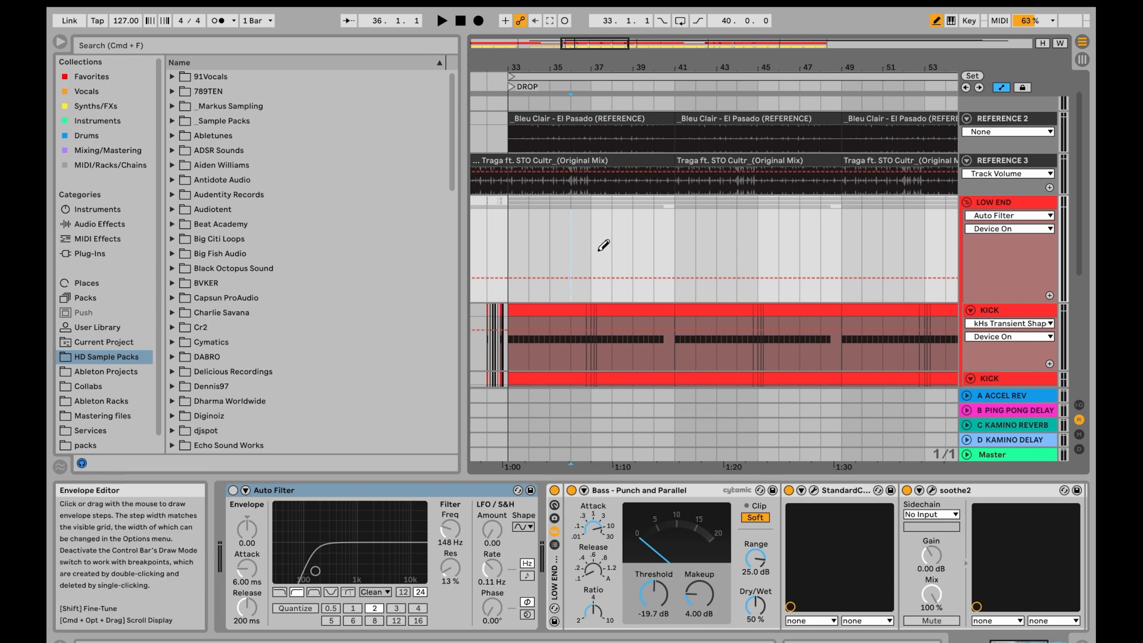
{"action": "scroll", "coordinate": [587, 256], "scroll_direction": "up", "scroll_amount": 4}
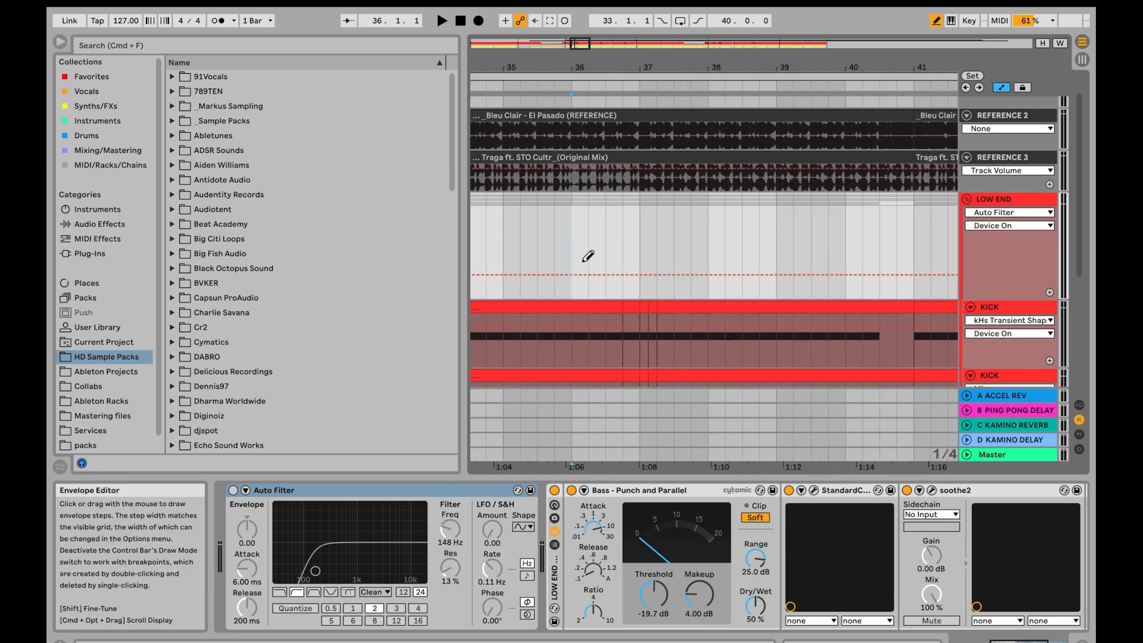
{"action": "scroll", "coordinate": [596, 253], "scroll_direction": "left", "scroll_amount": 1}
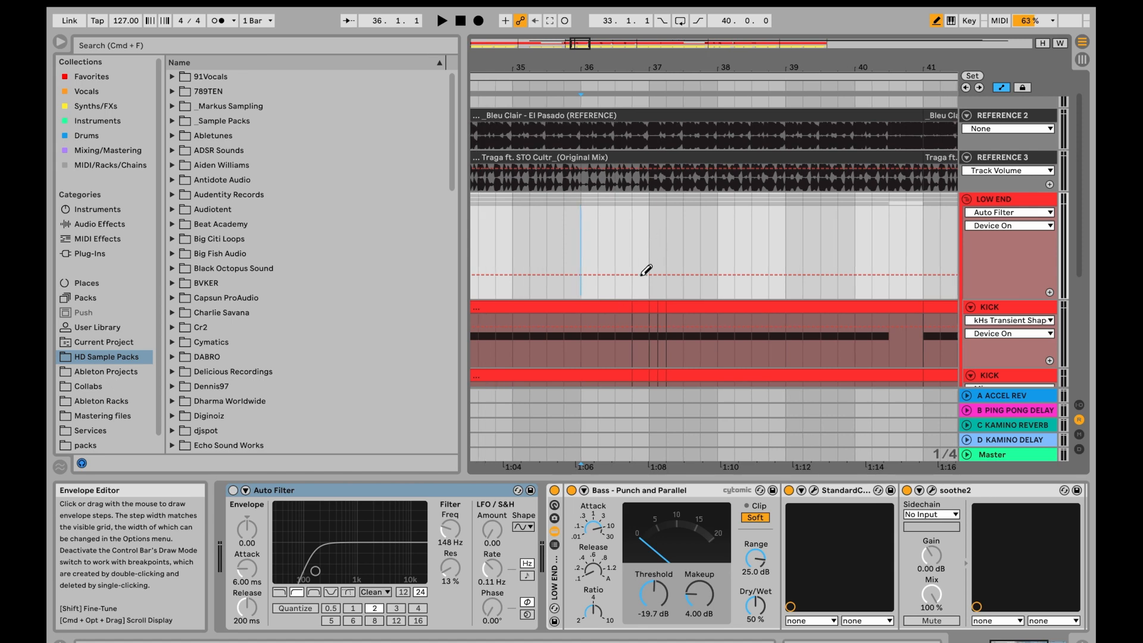
{"action": "scroll", "coordinate": [645, 265], "scroll_direction": "down", "scroll_amount": 2}
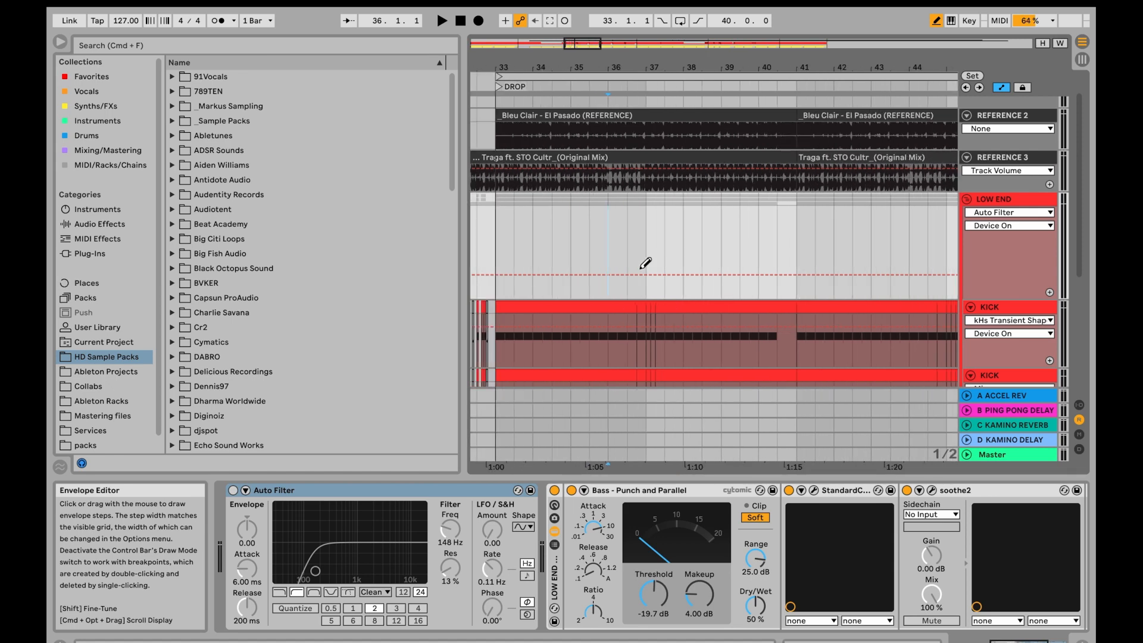
{"action": "scroll", "coordinate": [646, 263], "scroll_direction": "up", "scroll_amount": 2}
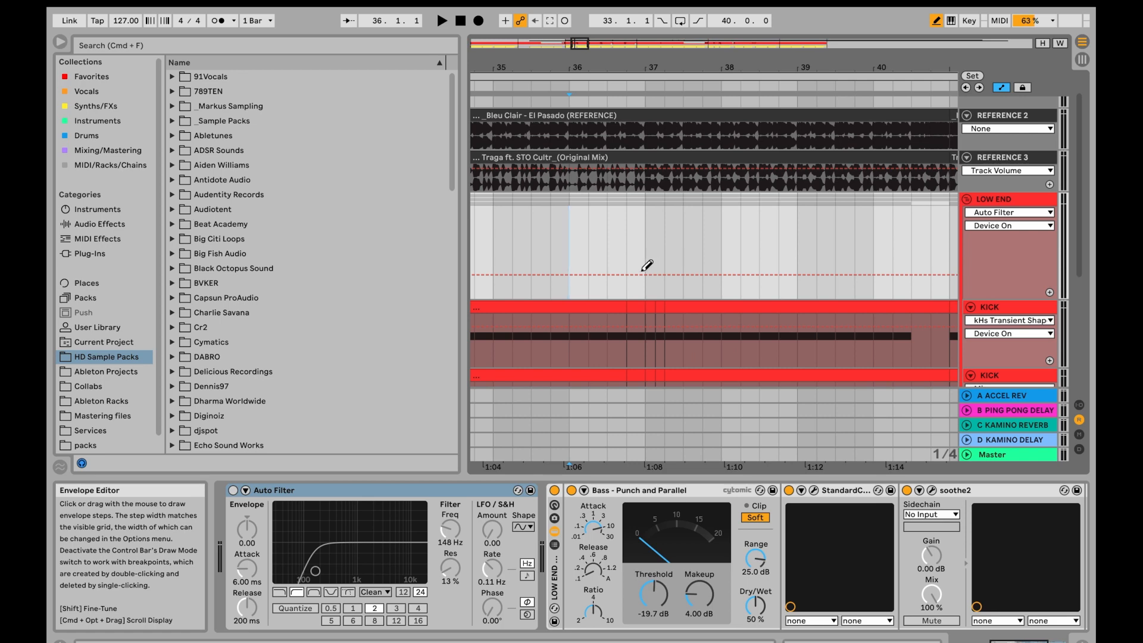
{"action": "left_click_drag", "start_coordinate": [647, 266], "coordinate": [644, 241]}
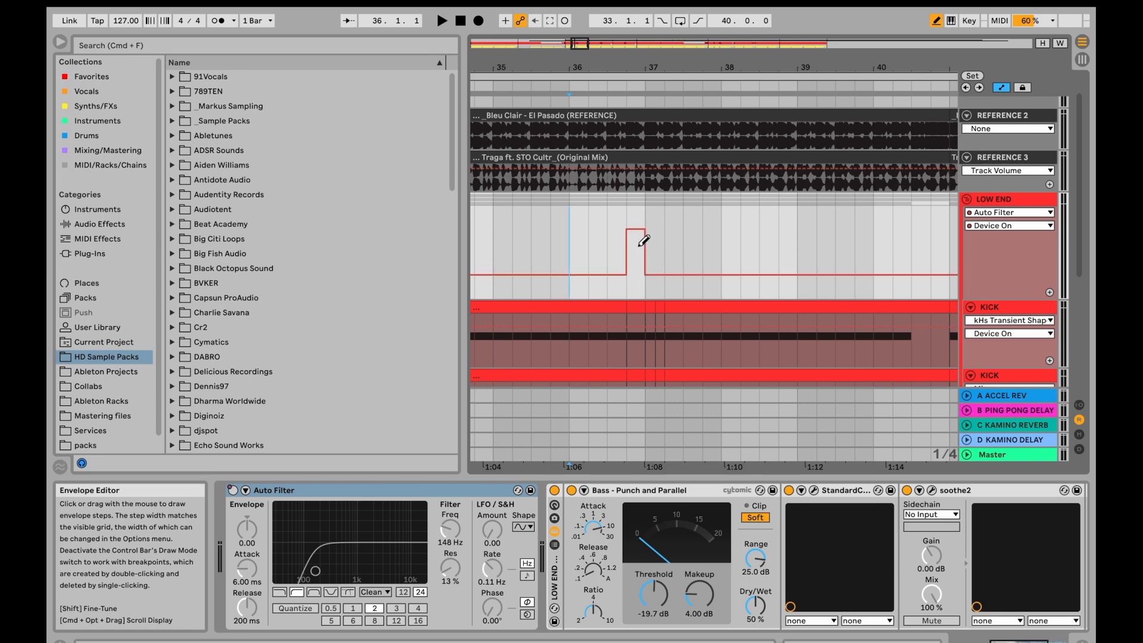
- Draw a second On step from bar 40 to bar 41 in the LOW END Auto Filter automation
{"action": "scroll", "coordinate": [572, 229], "scroll_direction": "down", "scroll_amount": 3}
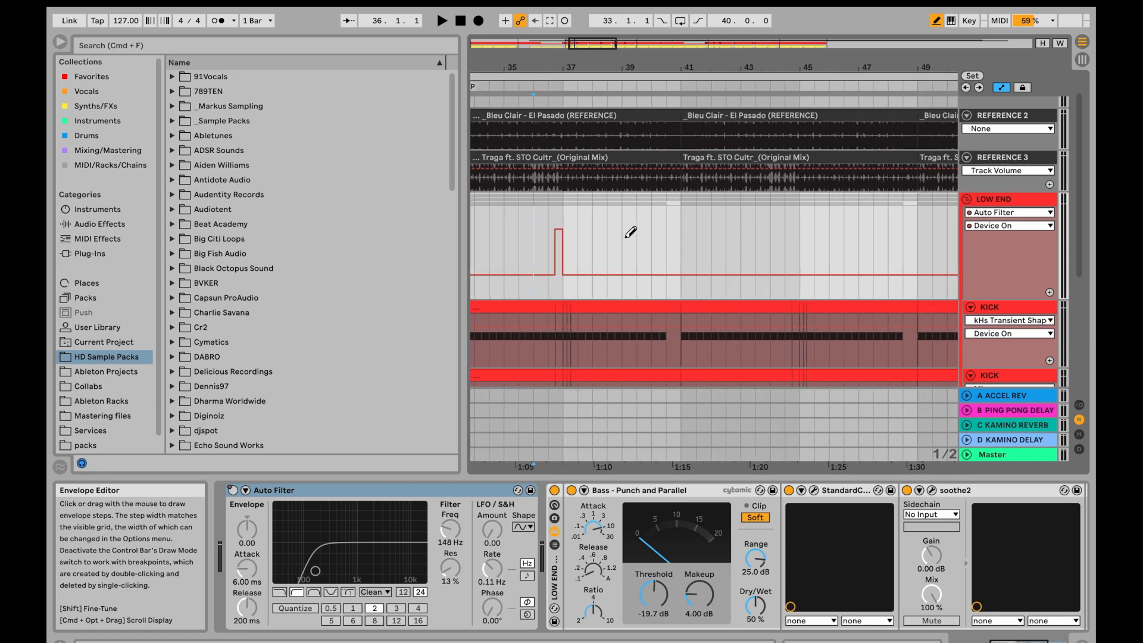
{"action": "scroll", "coordinate": [595, 233], "scroll_direction": "up", "scroll_amount": 2}
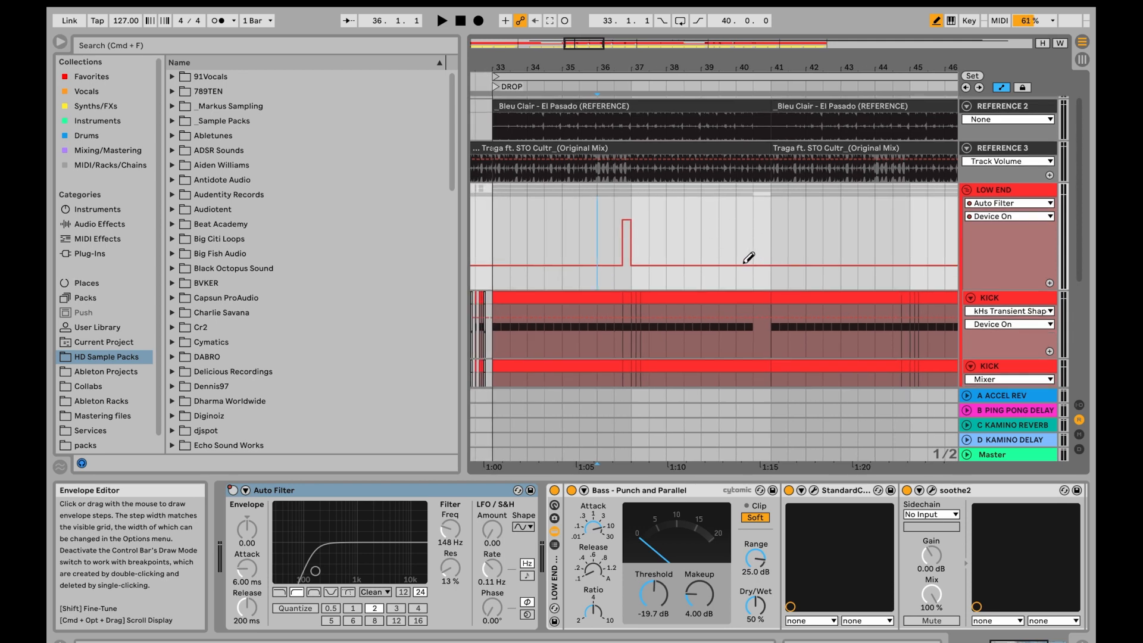
{"action": "mouse_move", "coordinate": [741, 261]}
{"action": "left_mouse_down"}
{"action": "mouse_move", "coordinate": [745, 240]}
{"action": "mouse_move", "coordinate": [761, 240]}
{"action": "left_mouse_up"}
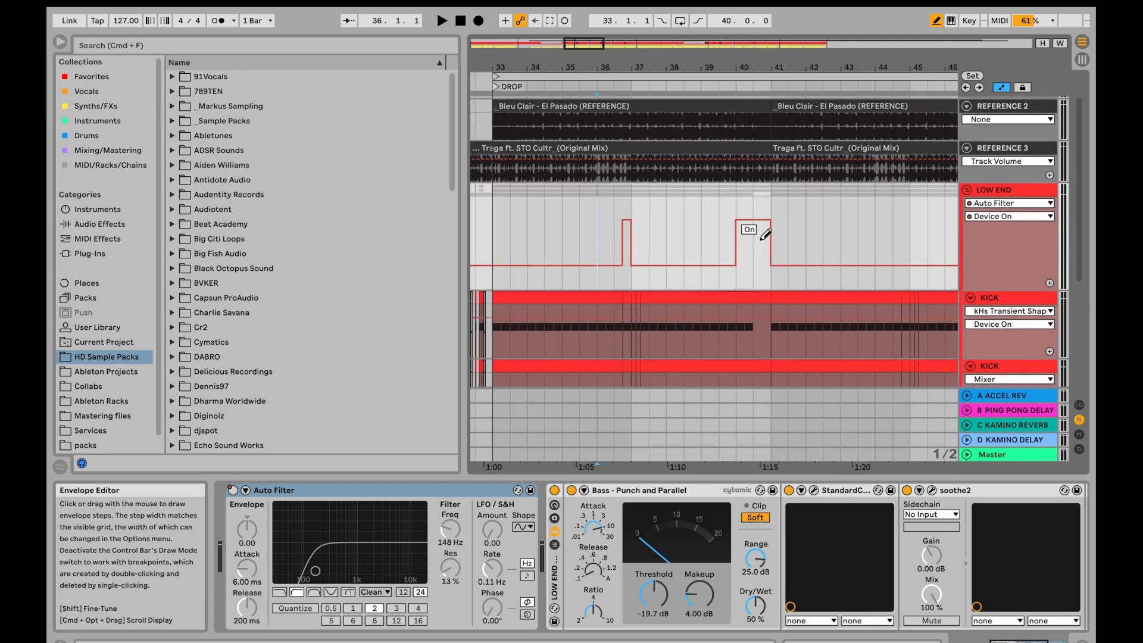
{"action": "right_click", "coordinate": [755, 265]}
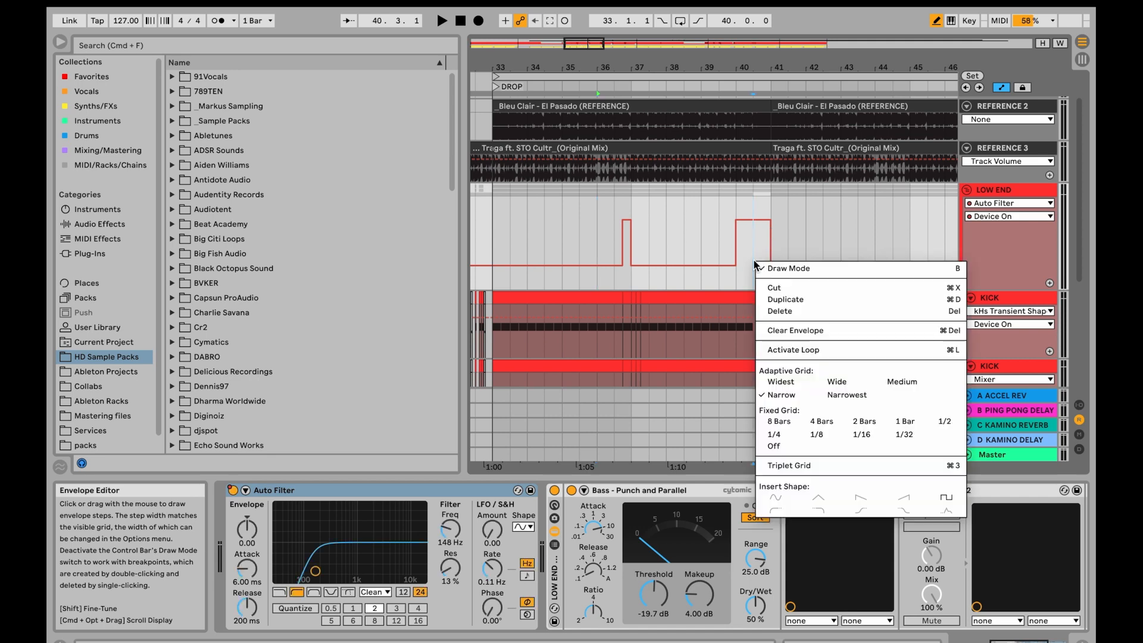
{"action": "left_click", "coordinate": [701, 225]}
- Turn off Draw Mode, select the LOW END filter automation from bar 33 to bar 41 and duplicate it four times up to bar 73
{"action": "scroll", "coordinate": [699, 225], "scroll_direction": "down", "scroll_amount": 3}
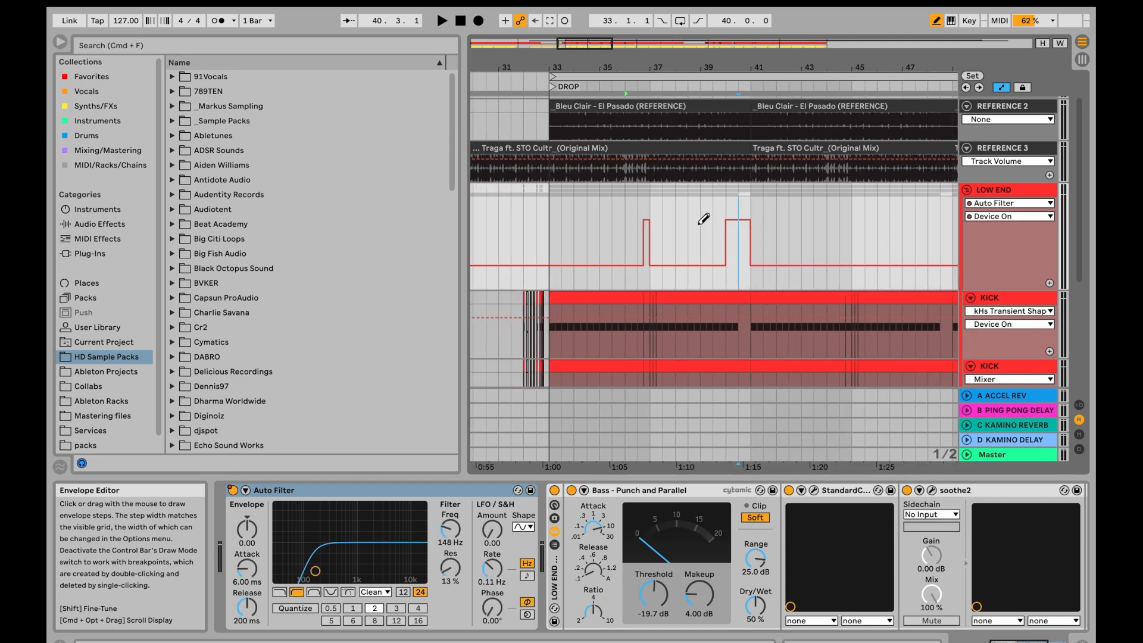
{"action": "scroll", "coordinate": [614, 226], "scroll_direction": "down", "scroll_amount": 3}
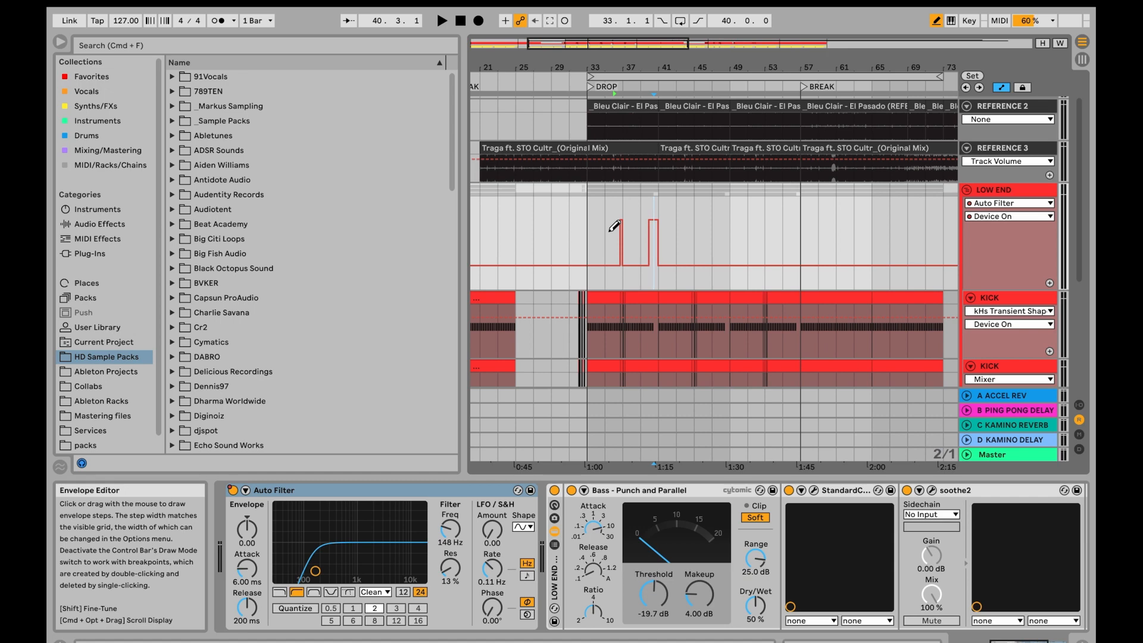
{"action": "scroll", "coordinate": [647, 217], "scroll_direction": "up", "scroll_amount": 3}
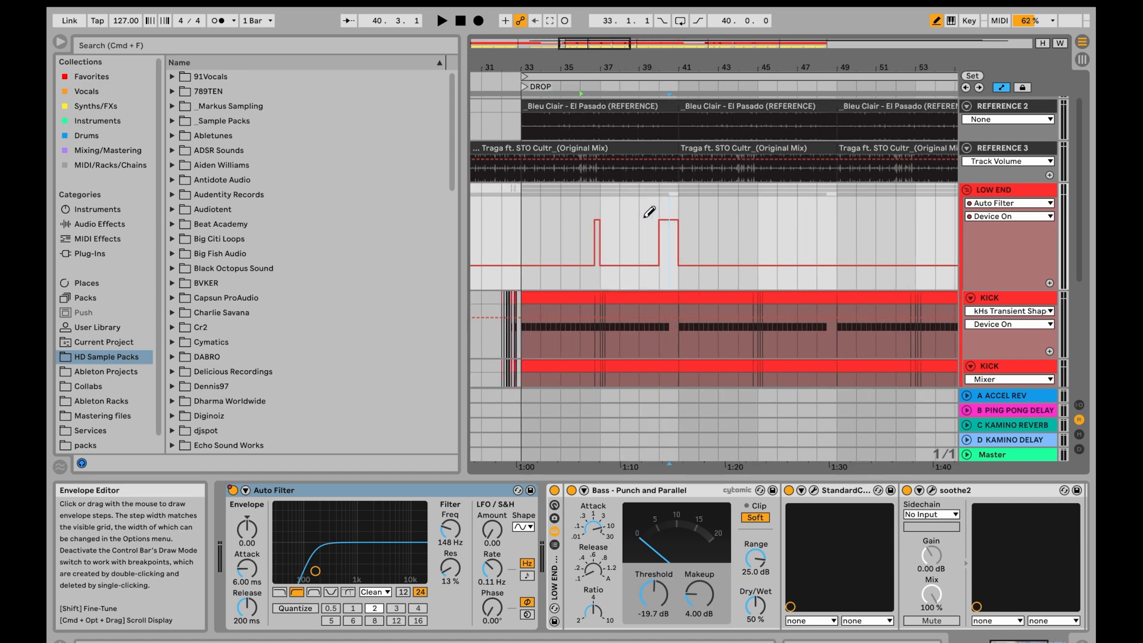
{"action": "key", "text": "b"}
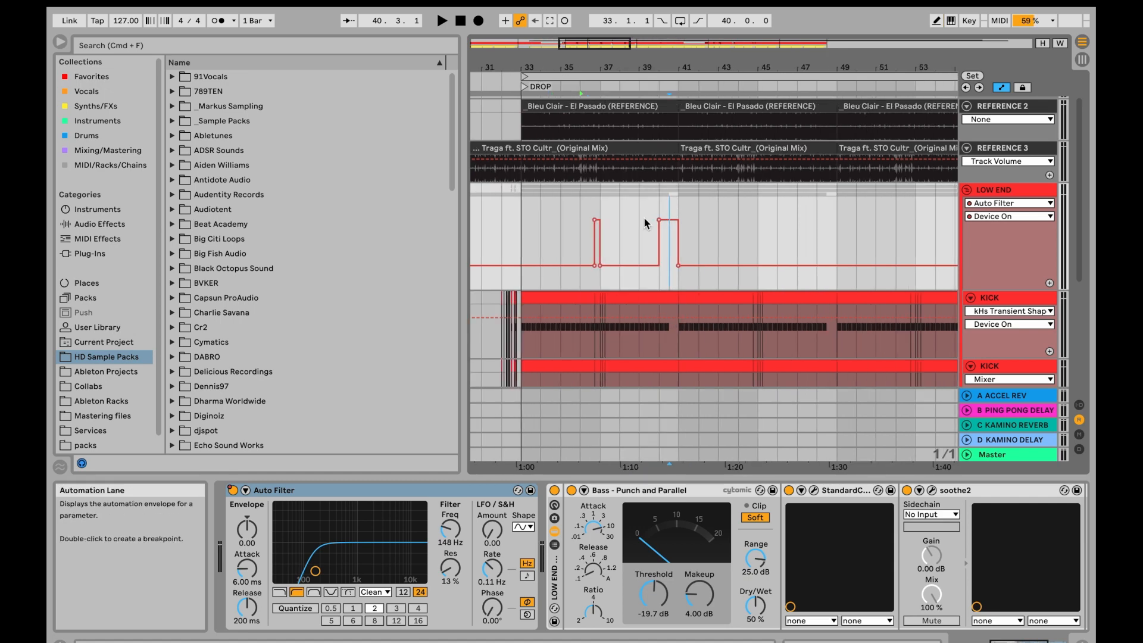
{"action": "left_click_drag", "start_coordinate": [527, 248], "coordinate": [676, 253]}
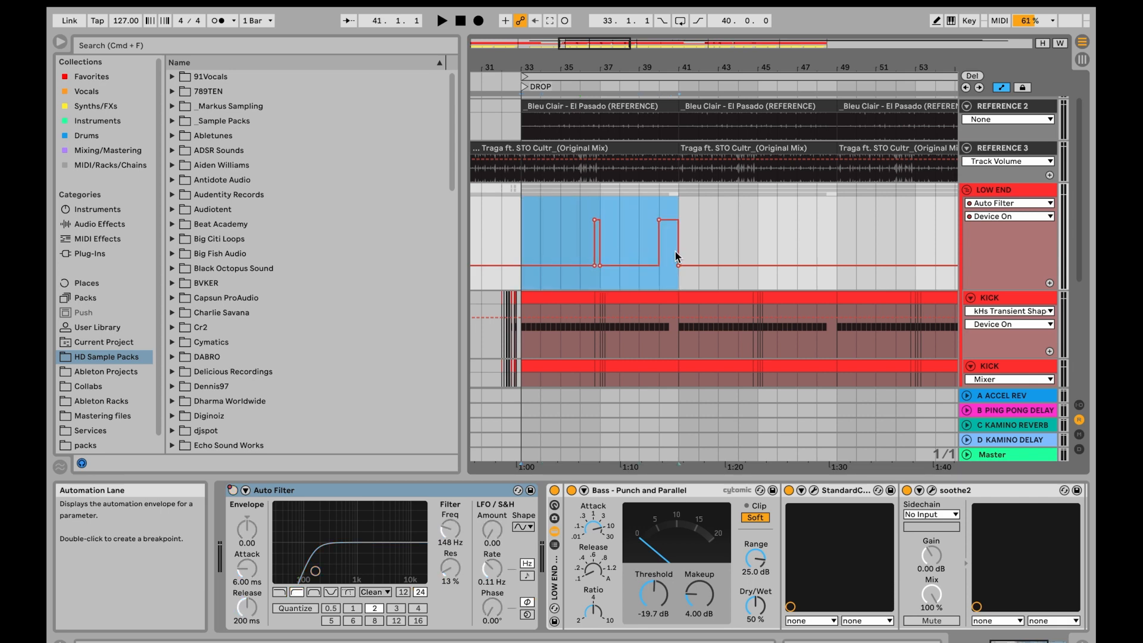
{"action": "scroll", "coordinate": [691, 266], "scroll_direction": "right", "scroll_amount": 3}
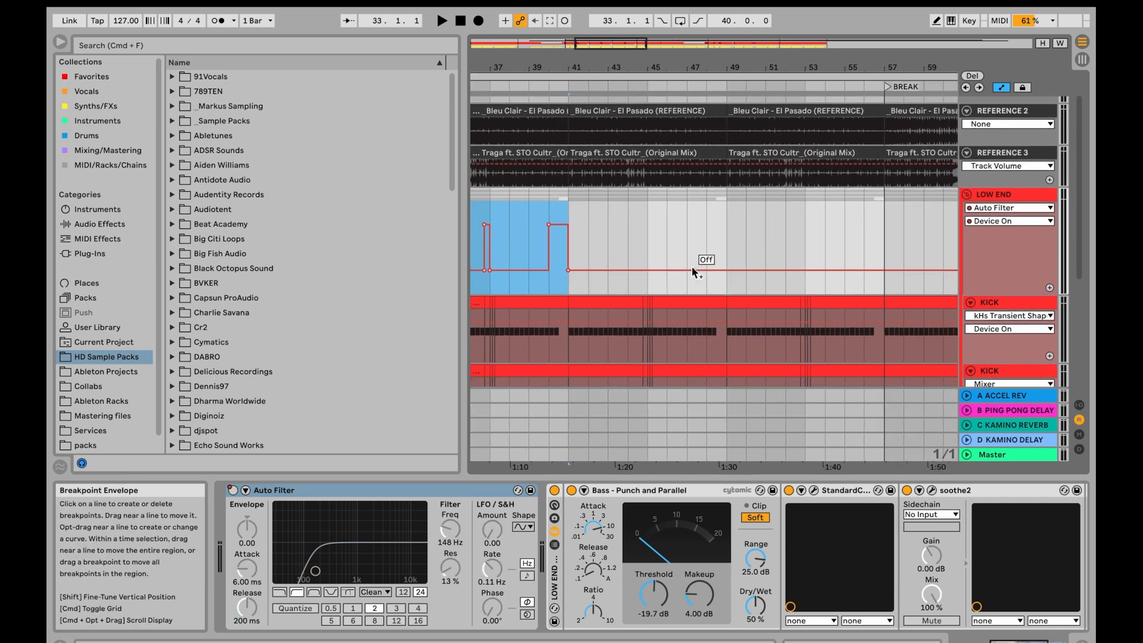
{"action": "key", "text": "super+d"}
{"action": "key", "text": "super+d"}
{"action": "key", "text": "super+d"}
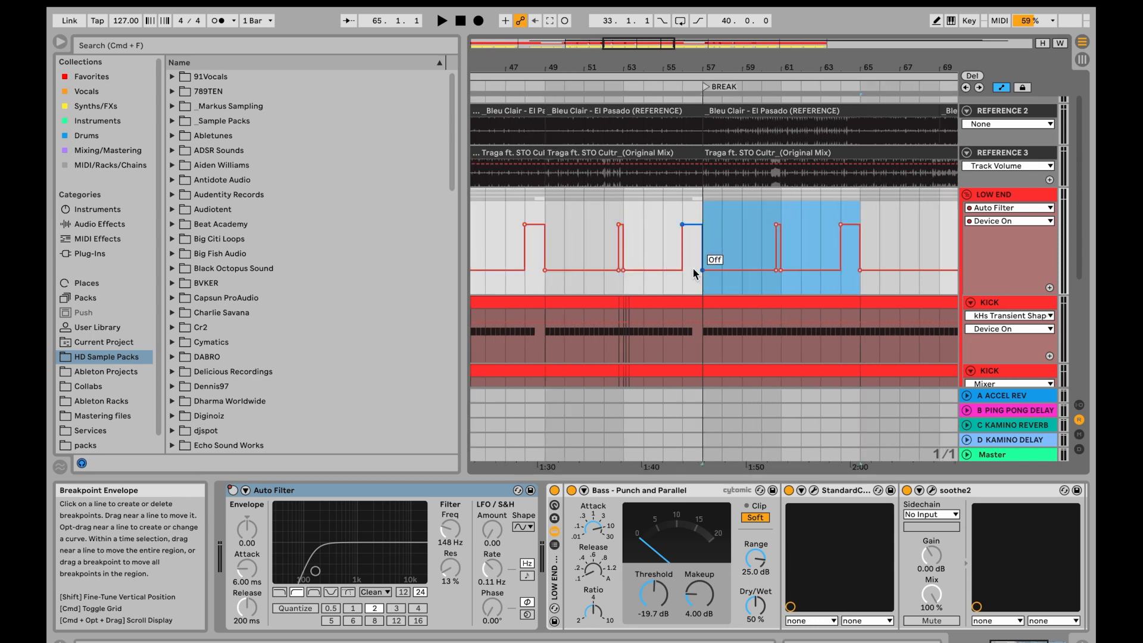
{"action": "key", "text": "w"}
{"action": "key", "text": "super+d"}
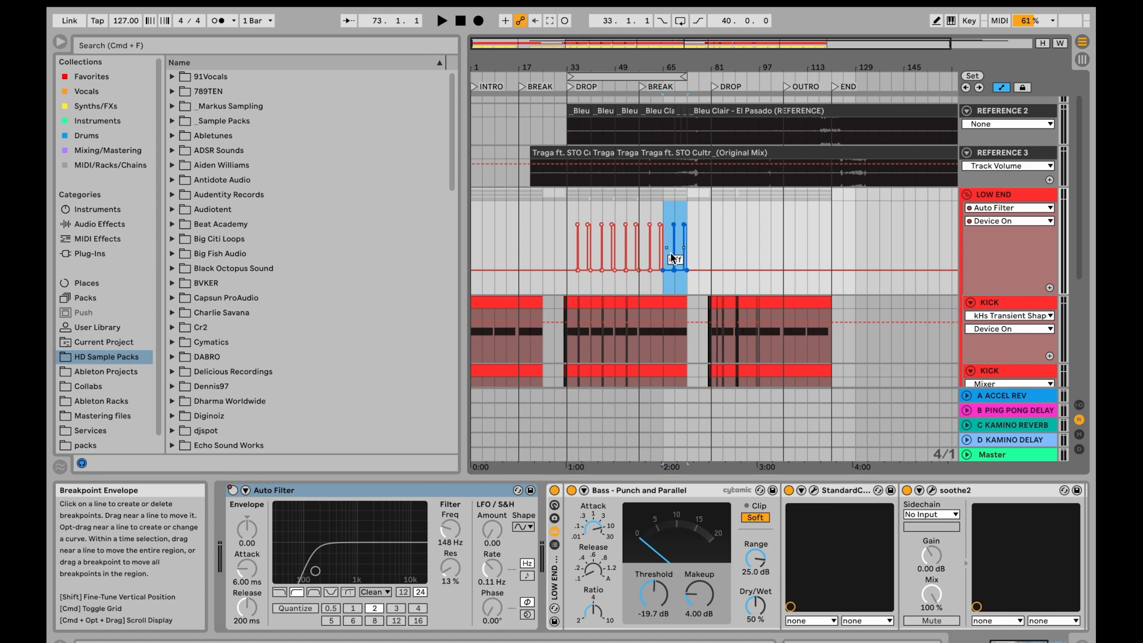
- Paste the eight-bar filter automation pattern repeatedly from the second drop at bar 81 up to bar 121
{"action": "left_click", "coordinate": [707, 244]}
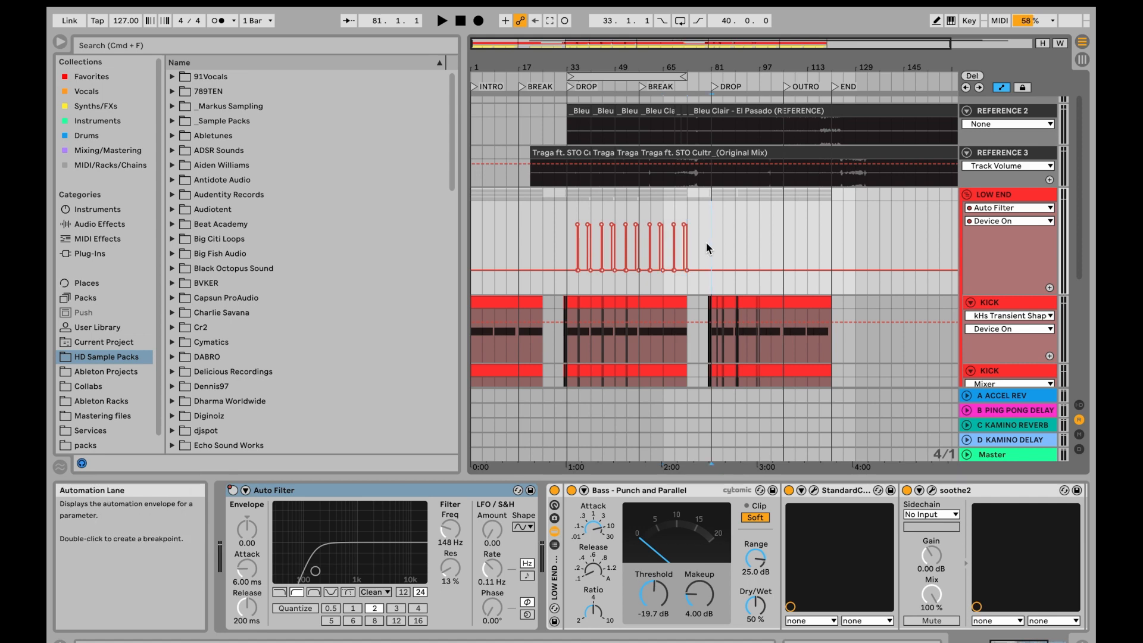
{"action": "key", "text": "super+v"}
{"action": "key", "text": "super+v"}
{"action": "key", "text": "super+v"}
{"action": "key", "text": "super+v"}
{"action": "key", "text": "super+v"}
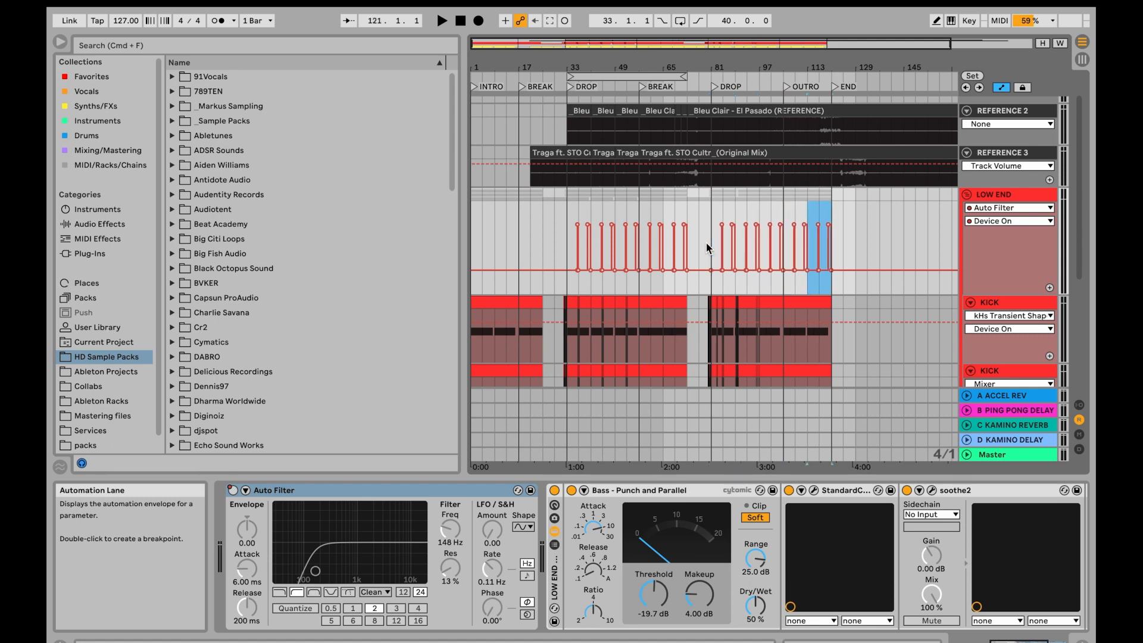
- Paste the eight-bar filter automation pattern repeatedly across the LOW END intro from bar 1 up to bar 25
{"action": "left_click", "coordinate": [478, 246]}
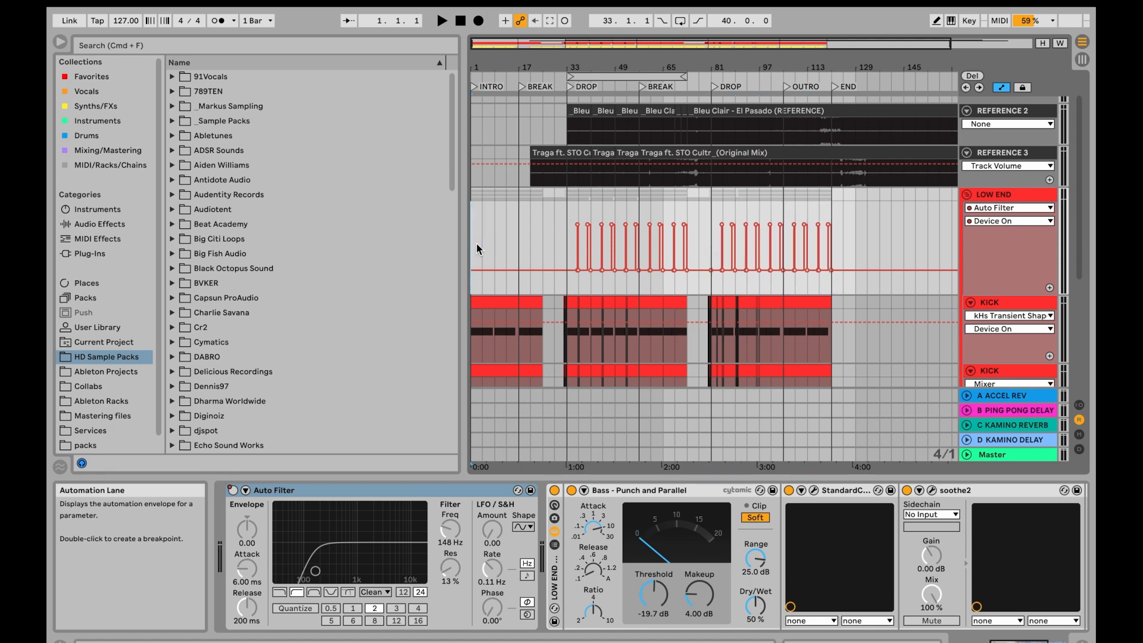
{"action": "left_click_drag", "start_coordinate": [476, 243], "coordinate": [545, 244]}
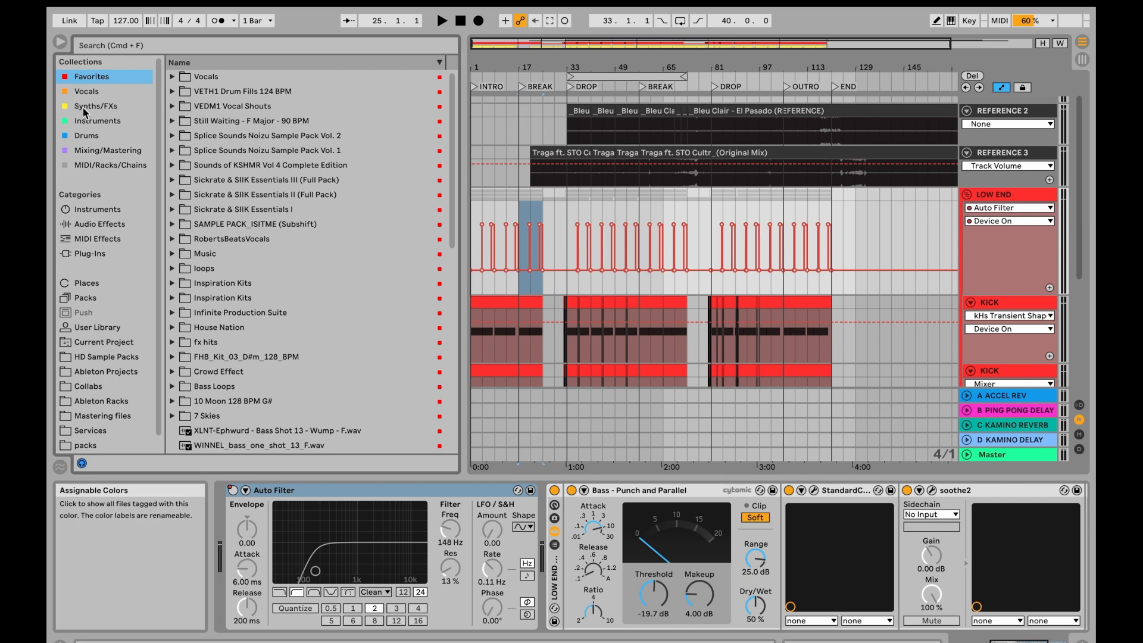
- Look through the Vocals, Drums, Mixing/Mastering, MIDI/Racks/Chains and Favorites collections in the browser
{"action": "left_click", "coordinate": [86, 91]}
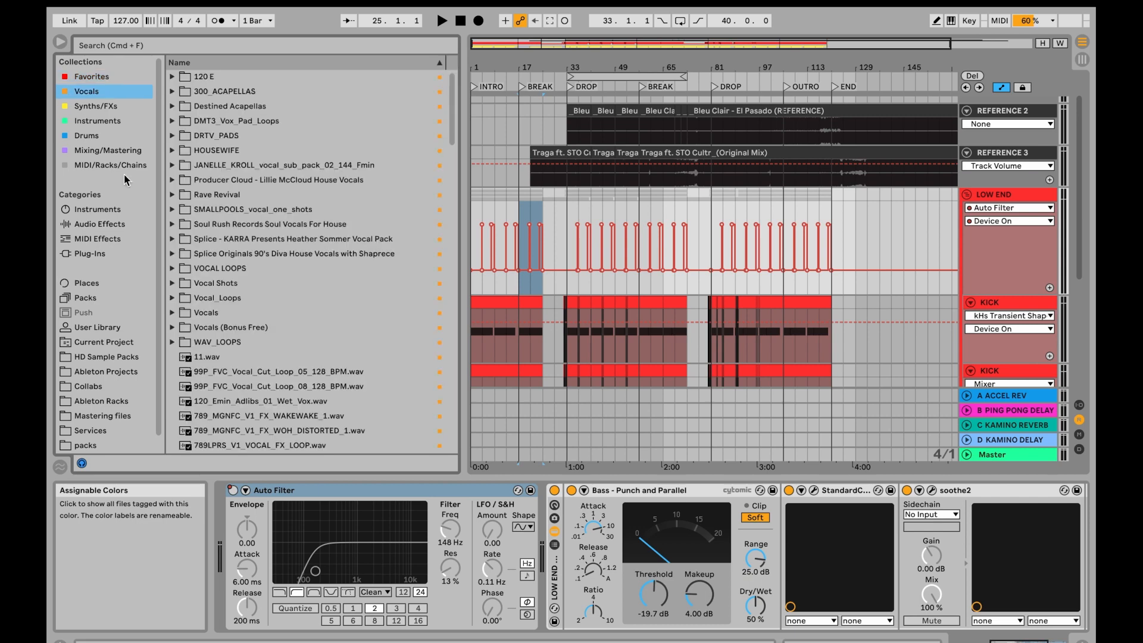
{"action": "left_click", "coordinate": [86, 136]}
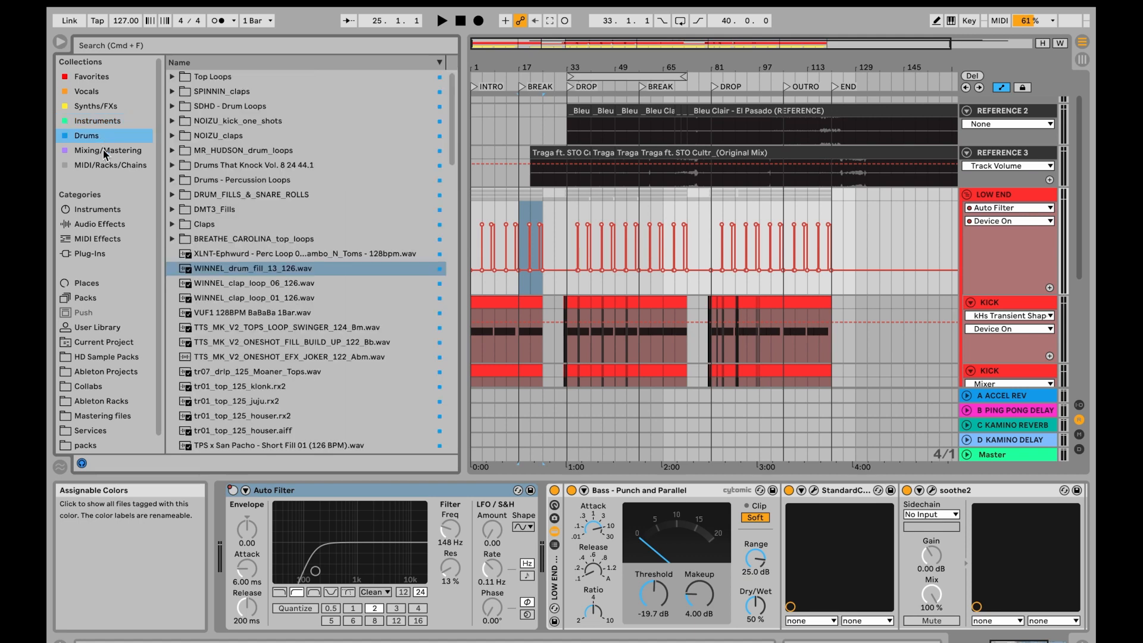
{"action": "left_click", "coordinate": [102, 150]}
{"action": "scroll", "coordinate": [280, 307], "scroll_direction": "down", "scroll_amount": 8}
{"action": "scroll", "coordinate": [280, 306], "scroll_direction": "up", "scroll_amount": 8}
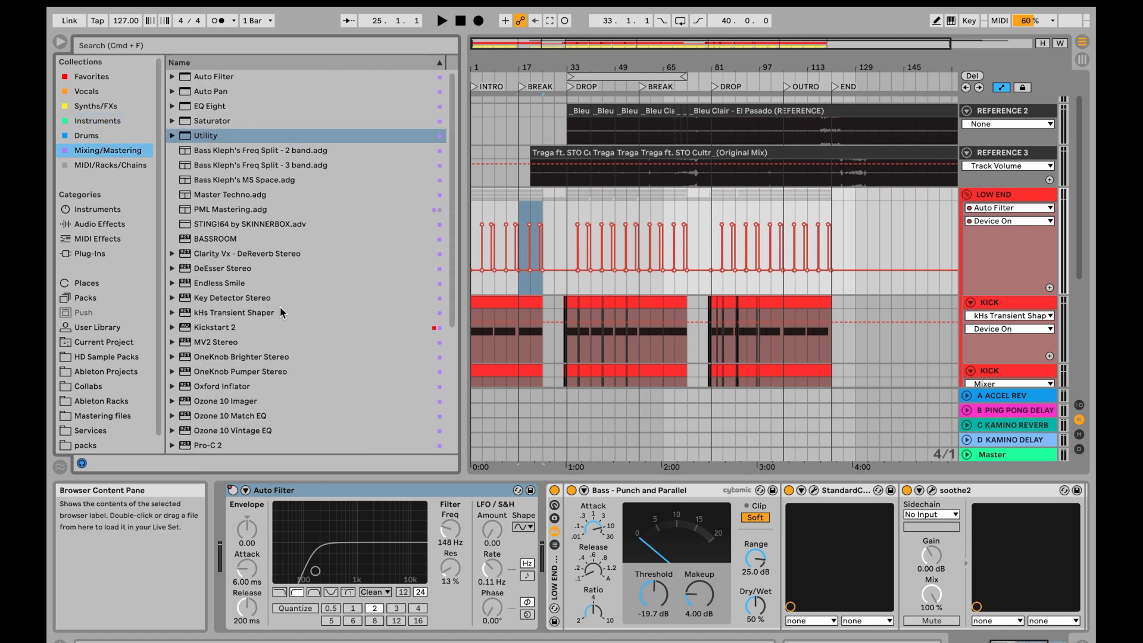
{"action": "left_click", "coordinate": [95, 165]}
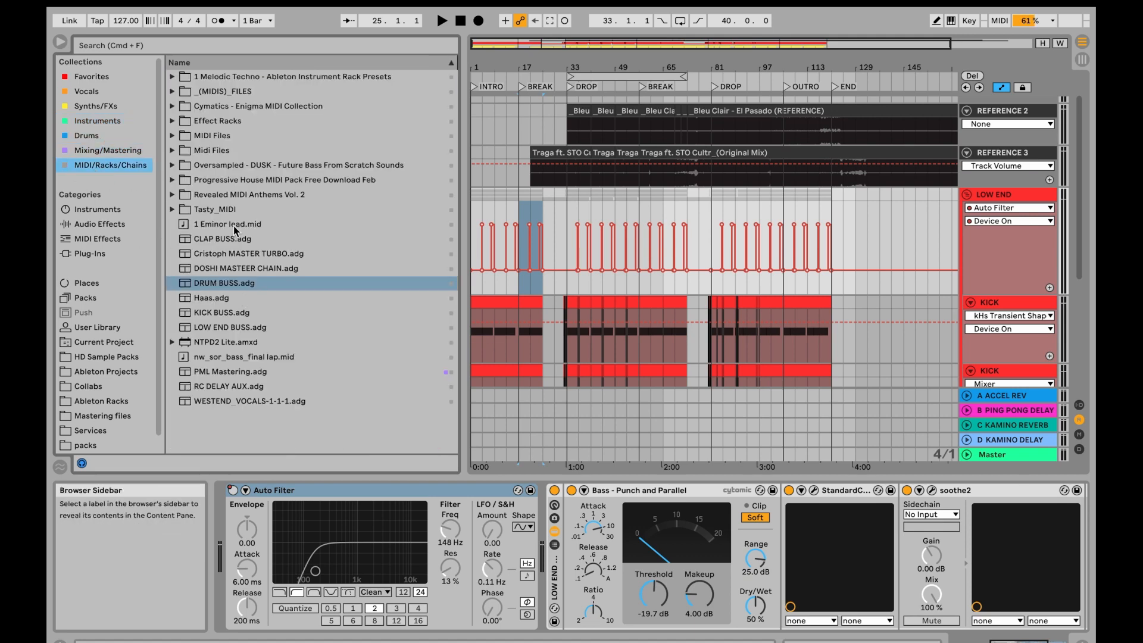
{"action": "left_click", "coordinate": [83, 77]}
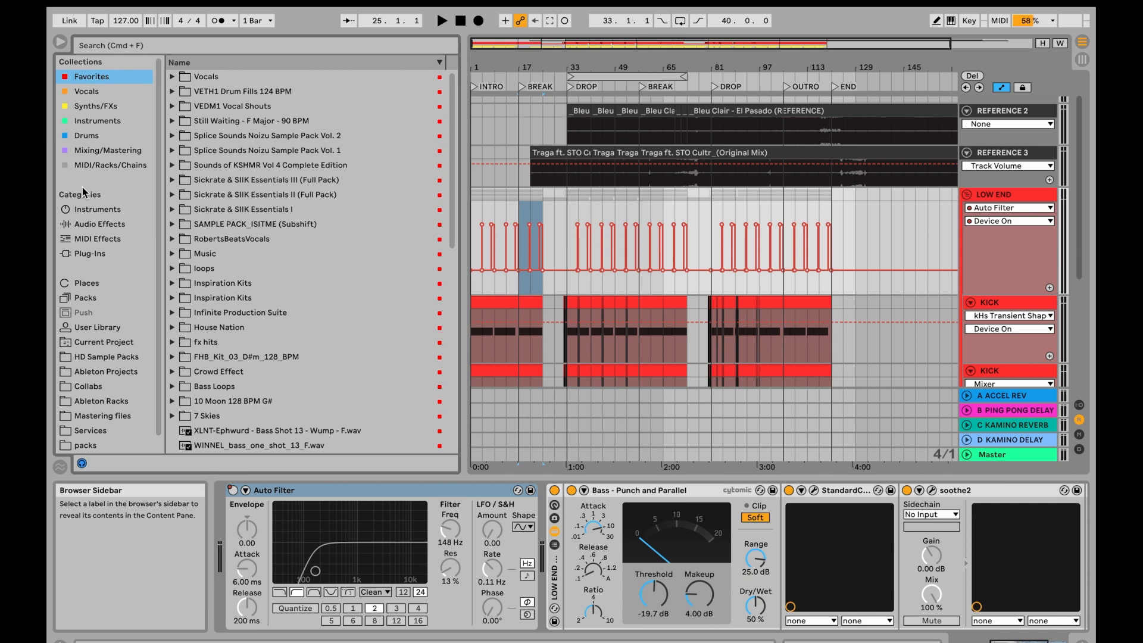
{"action": "left_click", "coordinate": [88, 136]}
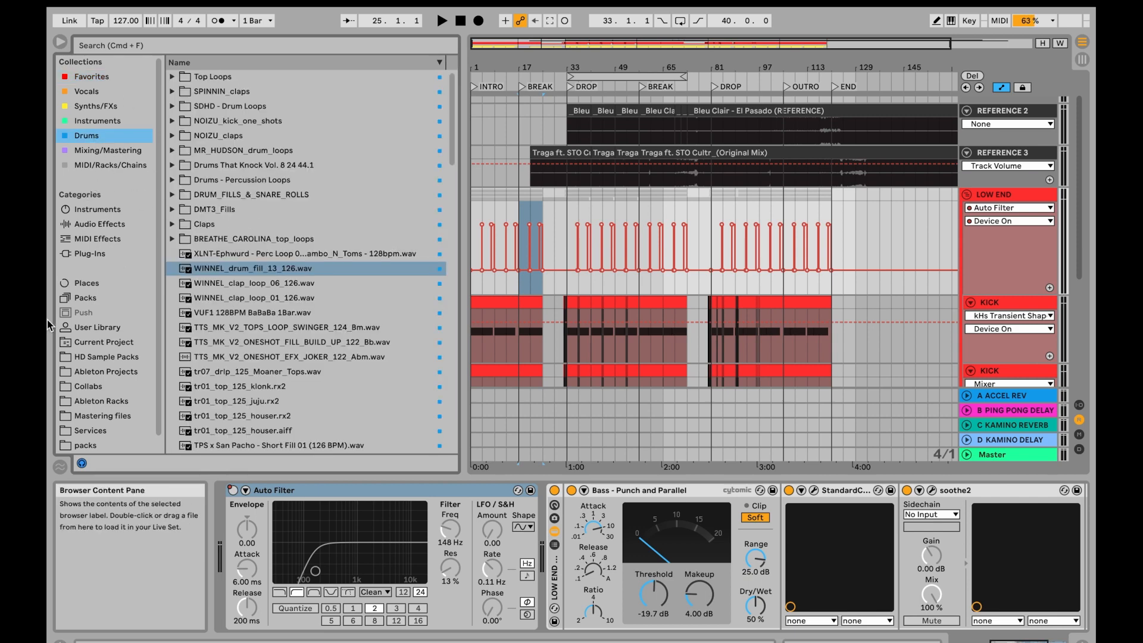
- Tag the AH.wav sample from HD Sample Packs with the Vocals collection color
{"action": "left_click", "coordinate": [97, 357]}
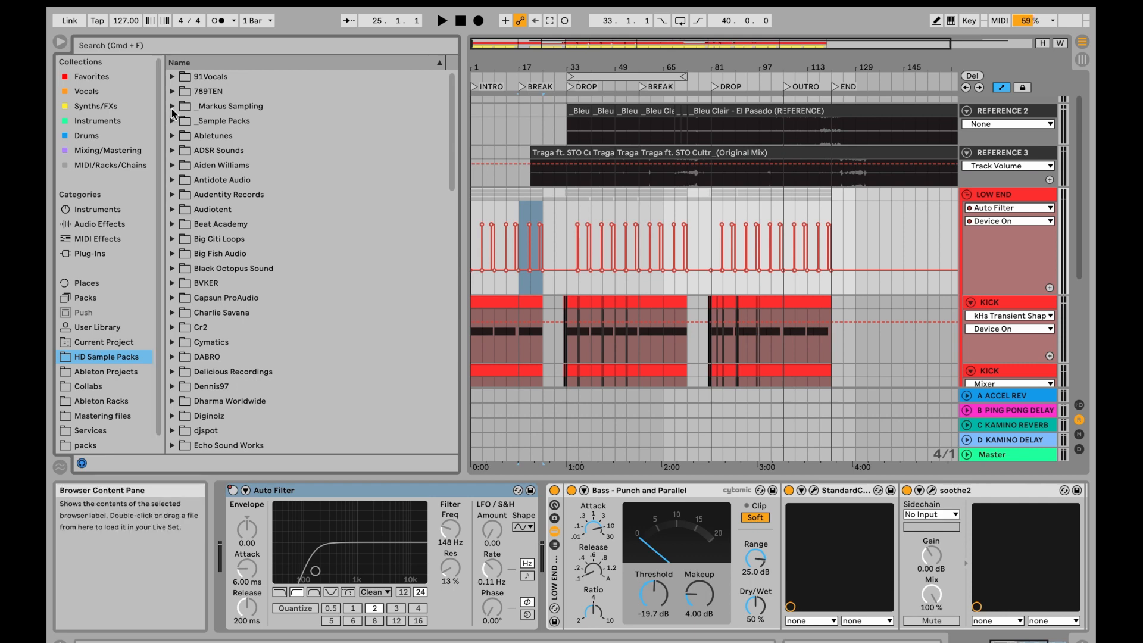
{"action": "left_click", "coordinate": [172, 121]}
{"action": "left_click", "coordinate": [172, 120]}
{"action": "left_click", "coordinate": [172, 107]}
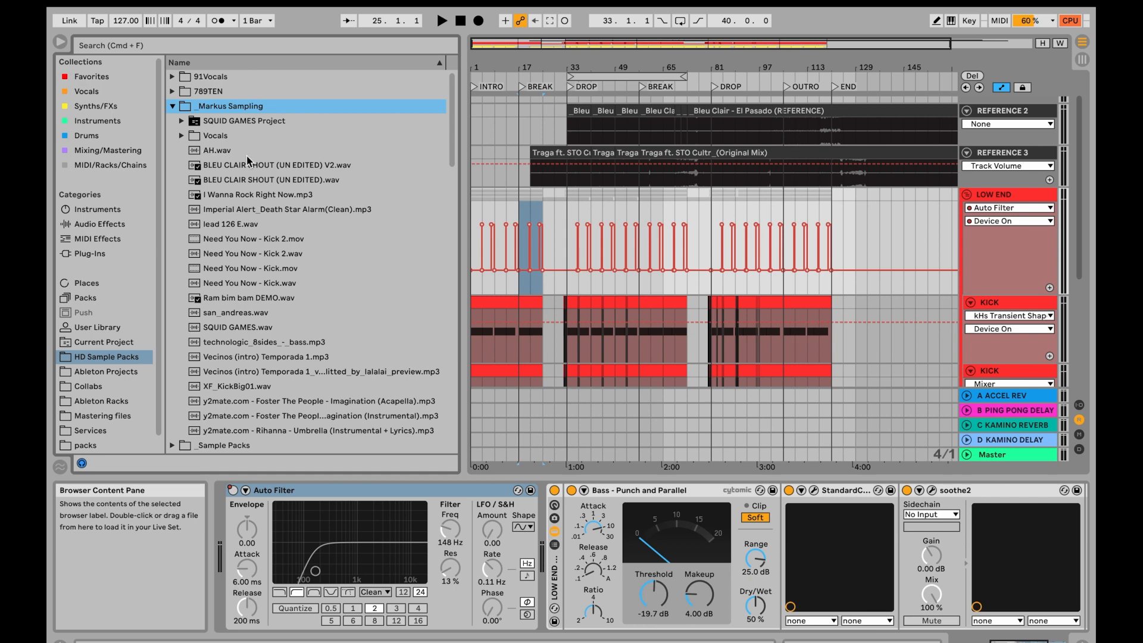
{"action": "left_click", "coordinate": [216, 155]}
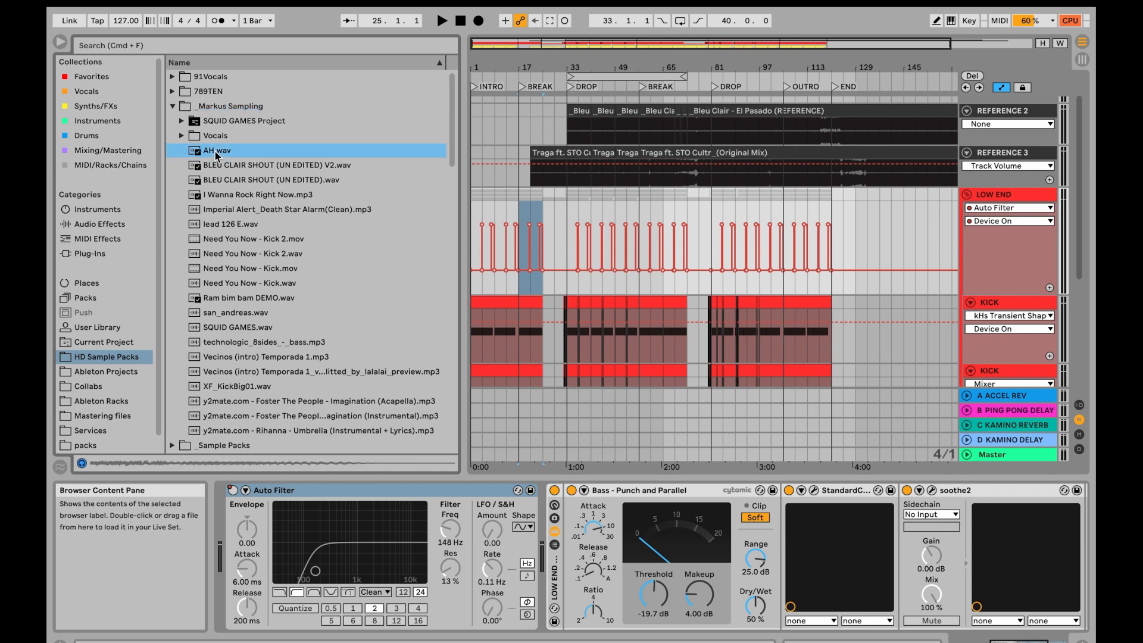
{"action": "right_click", "coordinate": [216, 156]}
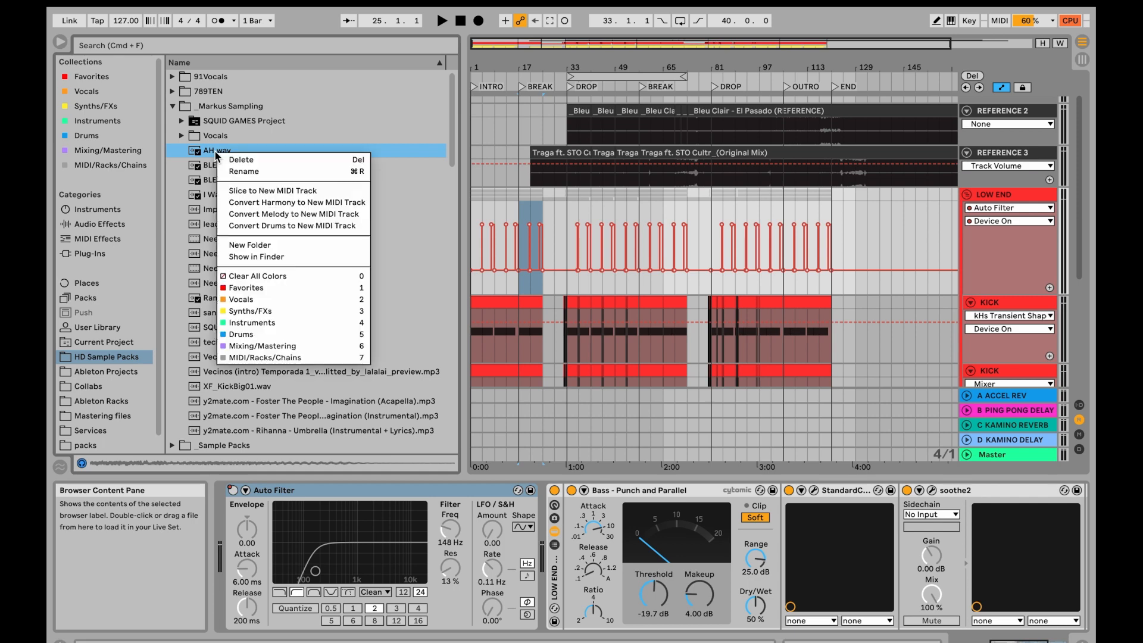
{"action": "left_click", "coordinate": [266, 297]}
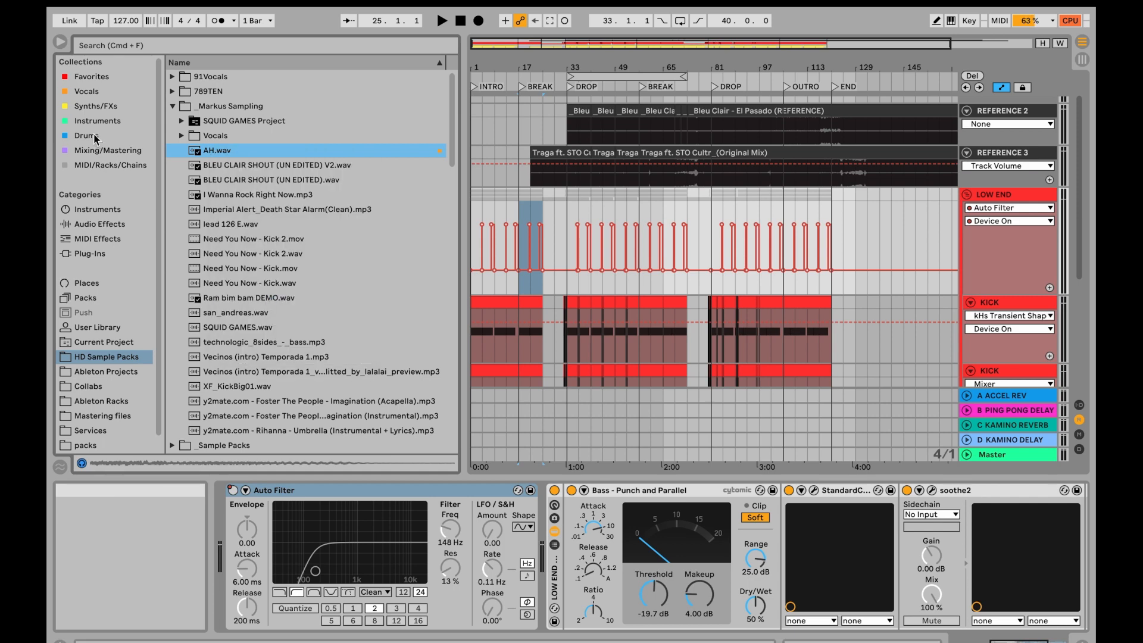
- Review the contents of the Vocals and Drums collections, reading through the whole Vocals list
{"action": "left_click", "coordinate": [87, 92]}
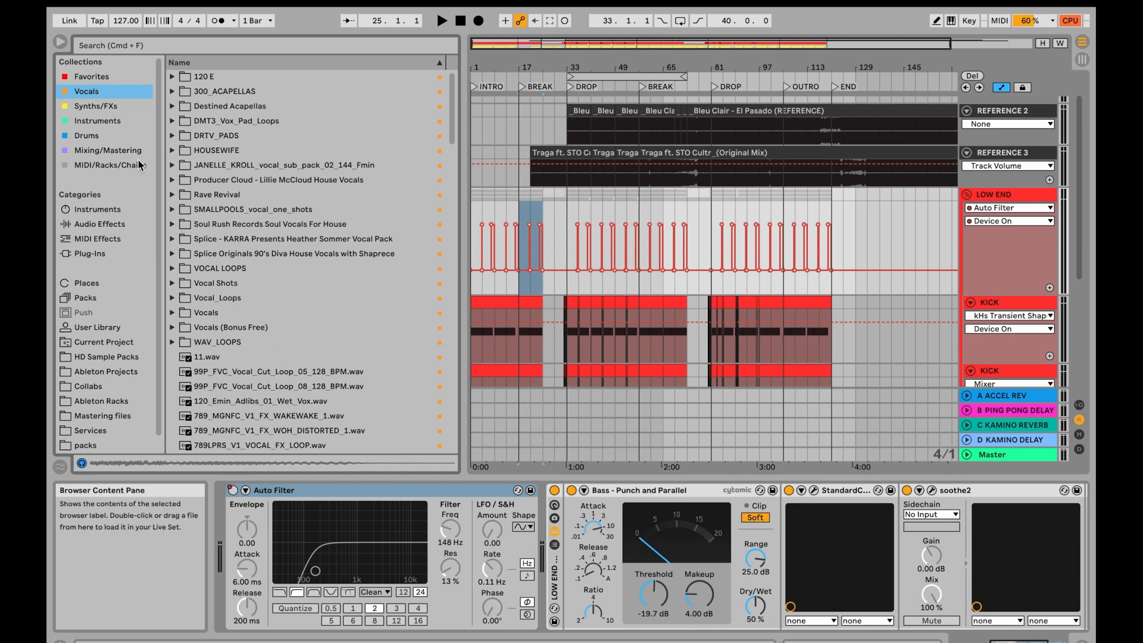
{"action": "left_click", "coordinate": [86, 136]}
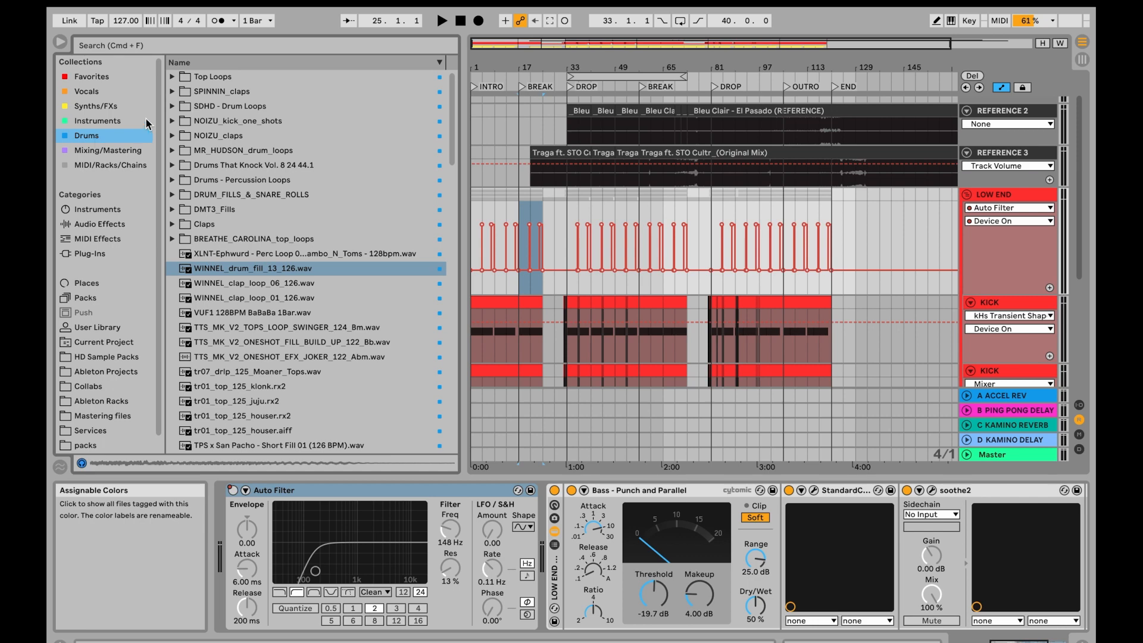
{"action": "left_click", "coordinate": [121, 89]}
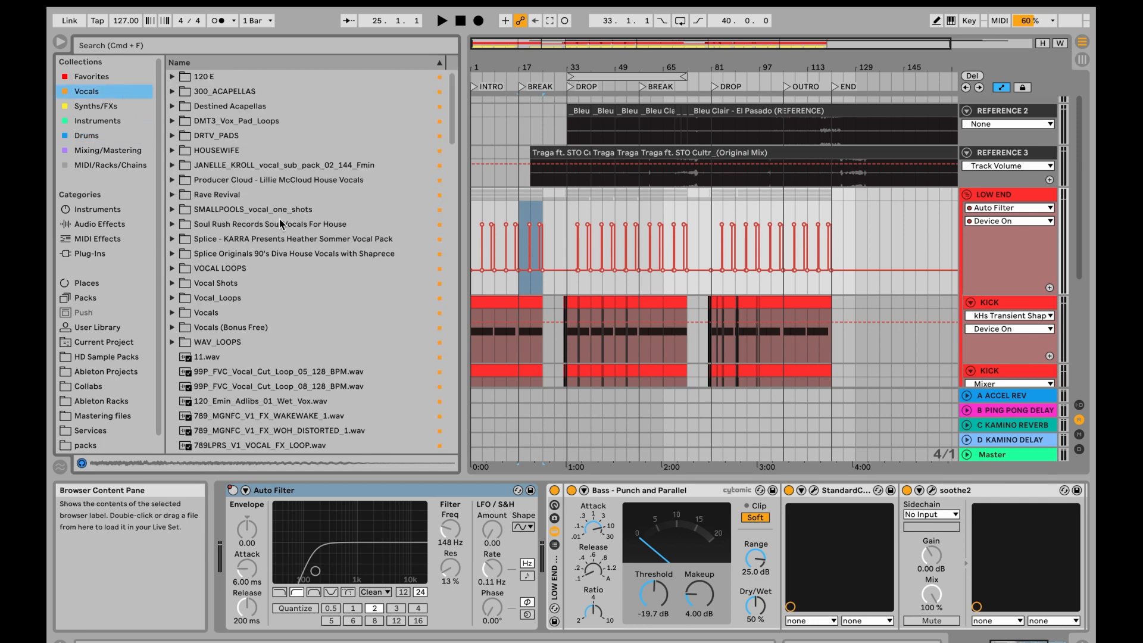
{"action": "scroll", "coordinate": [292, 250], "scroll_direction": "down", "scroll_amount": 15}
{"action": "scroll", "coordinate": [292, 250], "scroll_direction": "up", "scroll_amount": 20}
{"action": "scroll", "coordinate": [303, 336], "scroll_direction": "down", "scroll_amount": 20}
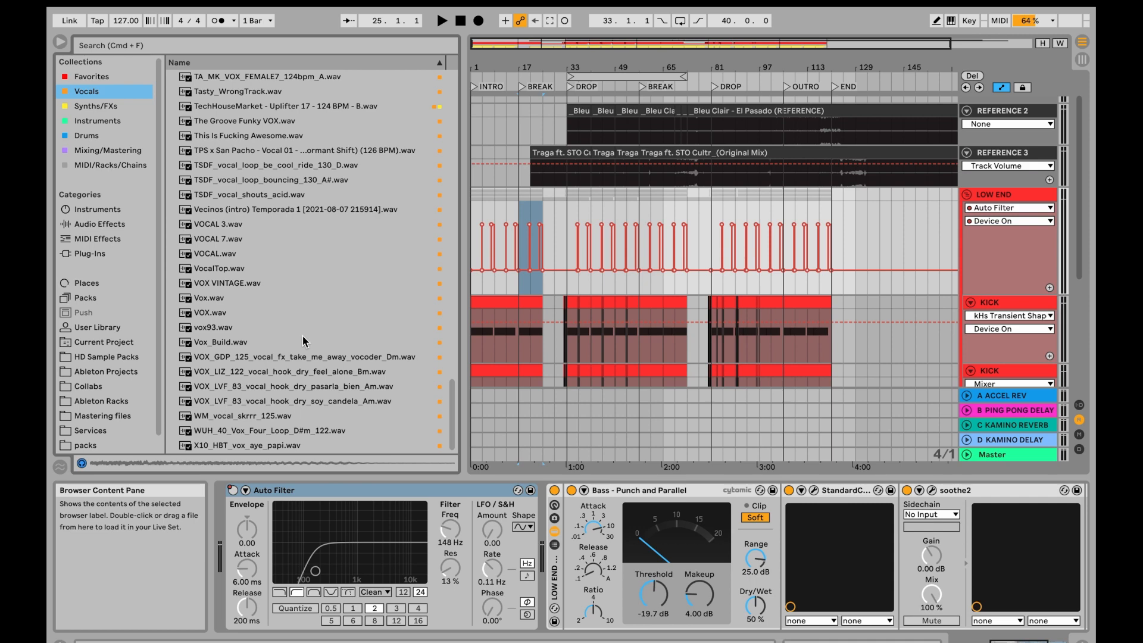
- Search the Drums collection for "kick" and for "clap"
{"action": "left_click", "coordinate": [118, 136]}
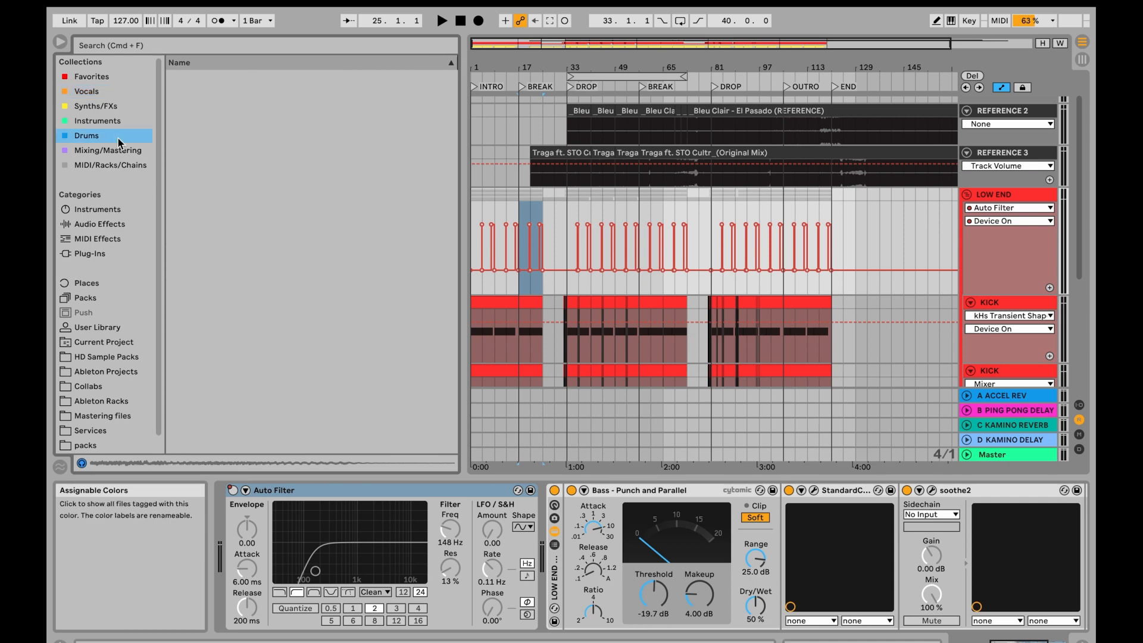
{"action": "left_click", "coordinate": [232, 50]}
{"action": "type", "text": "kick"}
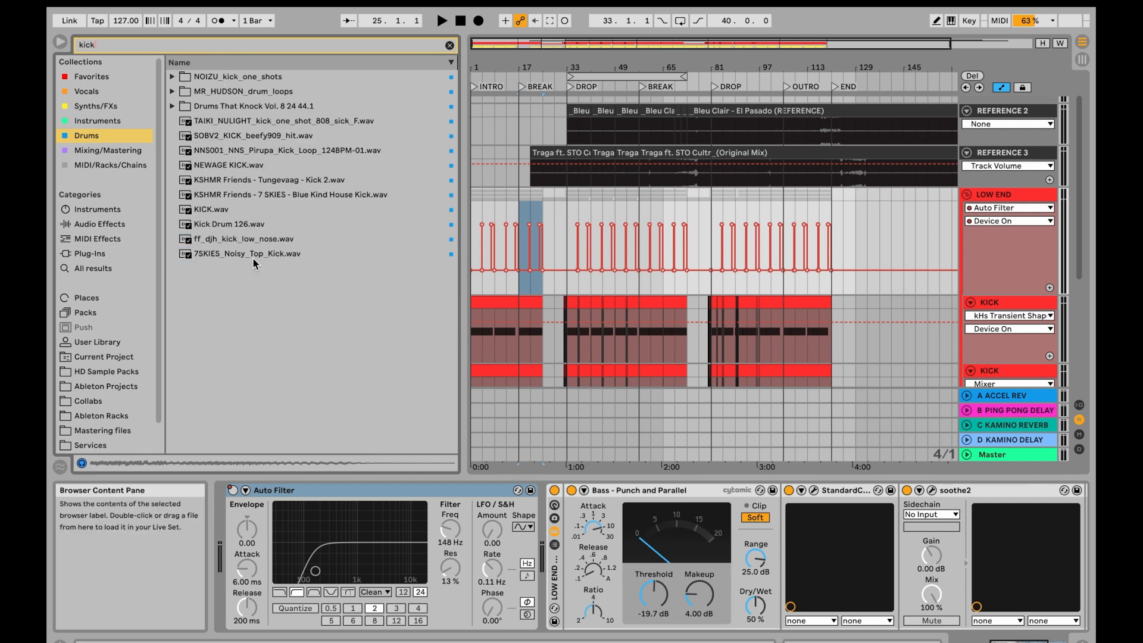
{"action": "double_click", "coordinate": [202, 47]}
{"action": "type", "text": "clap"}
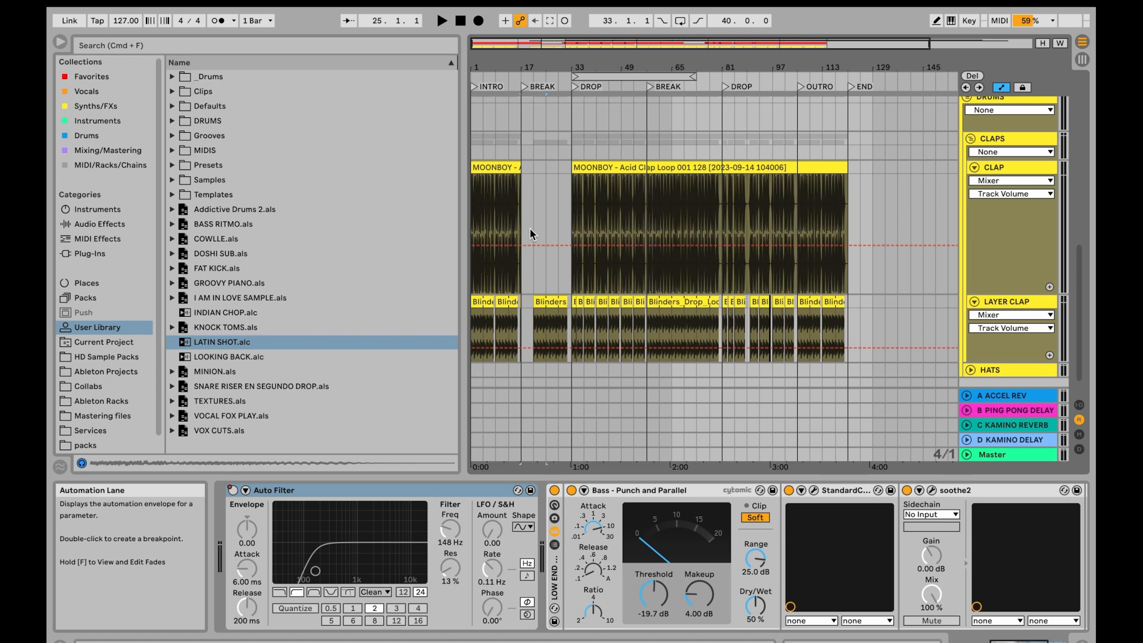
- Save the CLAPS group to the User Library and name it FAVORITE CLAPS
{"action": "scroll", "coordinate": [530, 228], "scroll_direction": "up", "scroll_amount": 2}
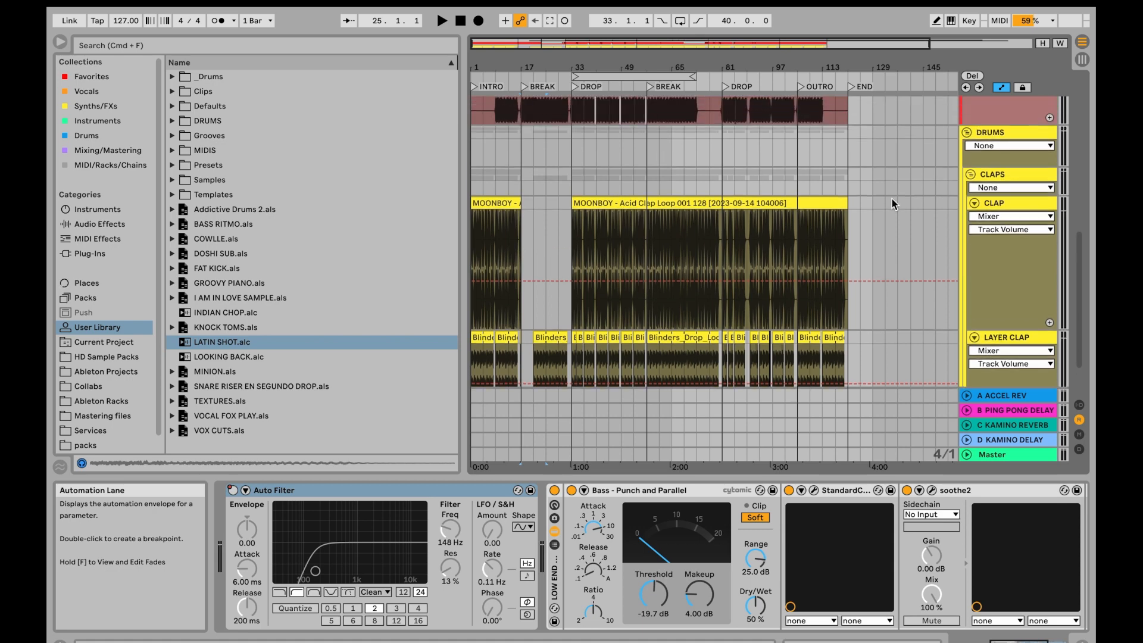
{"action": "left_click", "coordinate": [1012, 176]}
{"action": "scroll", "coordinate": [1012, 179], "scroll_direction": "down", "scroll_amount": 3}
{"action": "scroll", "coordinate": [1008, 178], "scroll_direction": "up", "scroll_amount": 3}
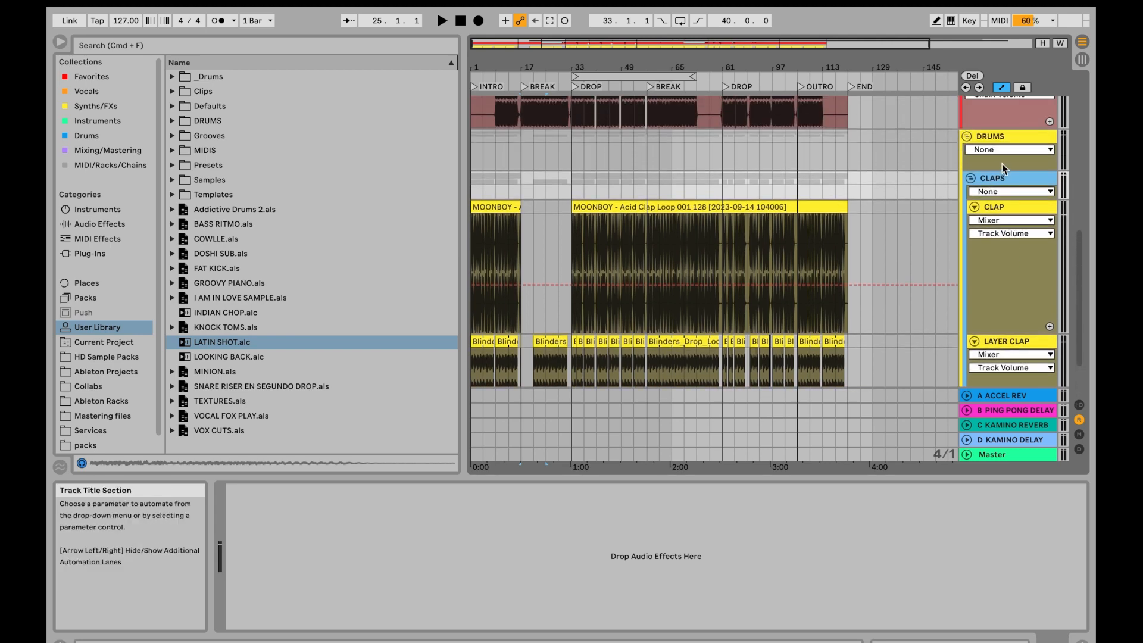
{"action": "scroll", "coordinate": [999, 246], "scroll_direction": "down", "scroll_amount": 3}
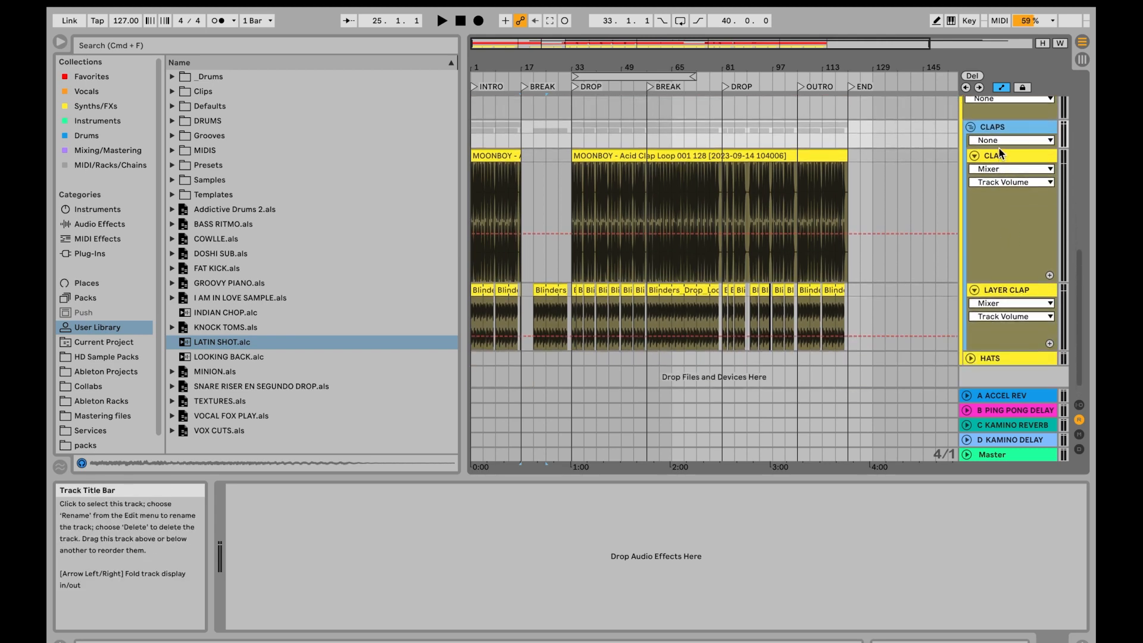
{"action": "left_click_drag", "start_coordinate": [1009, 126], "coordinate": [369, 429]}
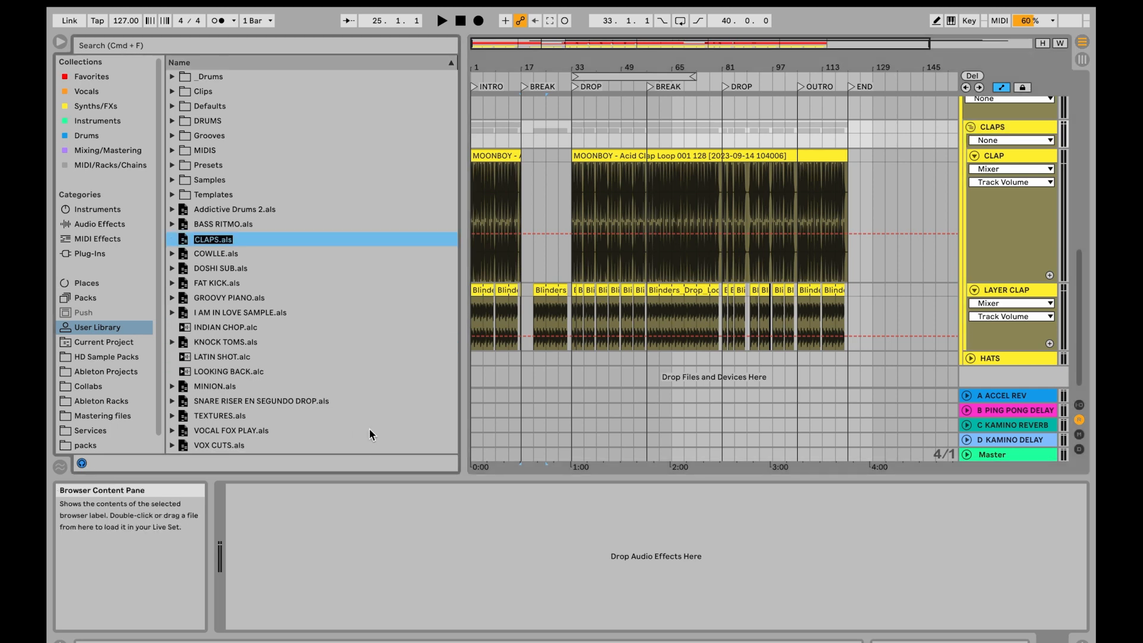
{"action": "type", "text": "FAVORITE CLAPS"}
{"action": "key", "text": "Return"}
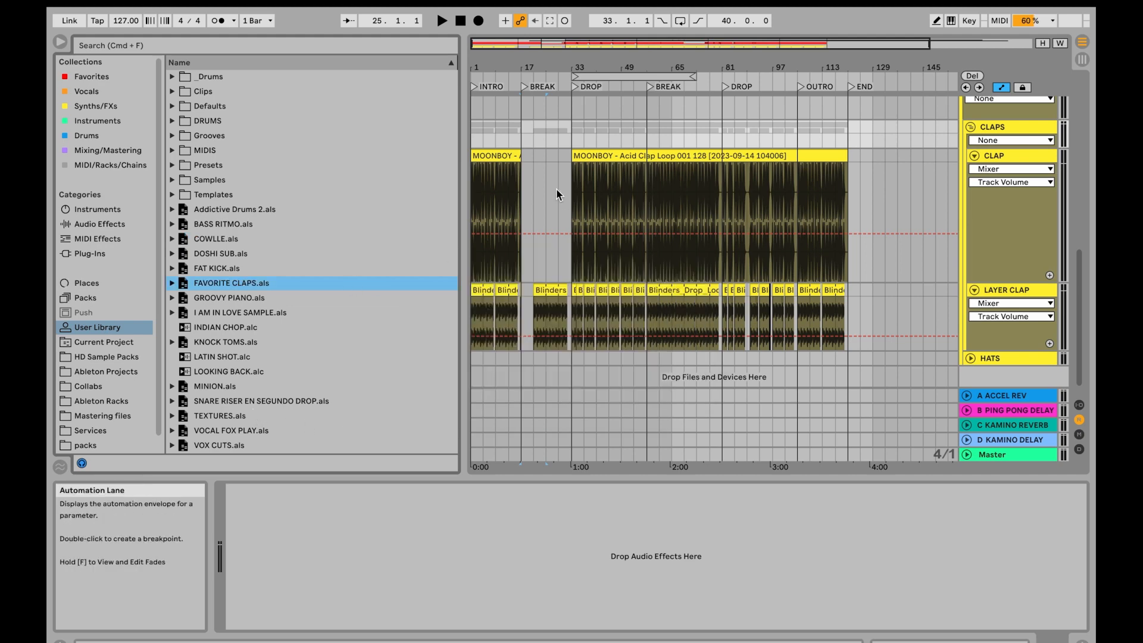
- Delete the CLAPS group and load FAVORITE CLAPS.als from the User Library into the arrangement below HATS
{"action": "left_click", "coordinate": [999, 130]}
{"action": "key", "text": "Delete"}
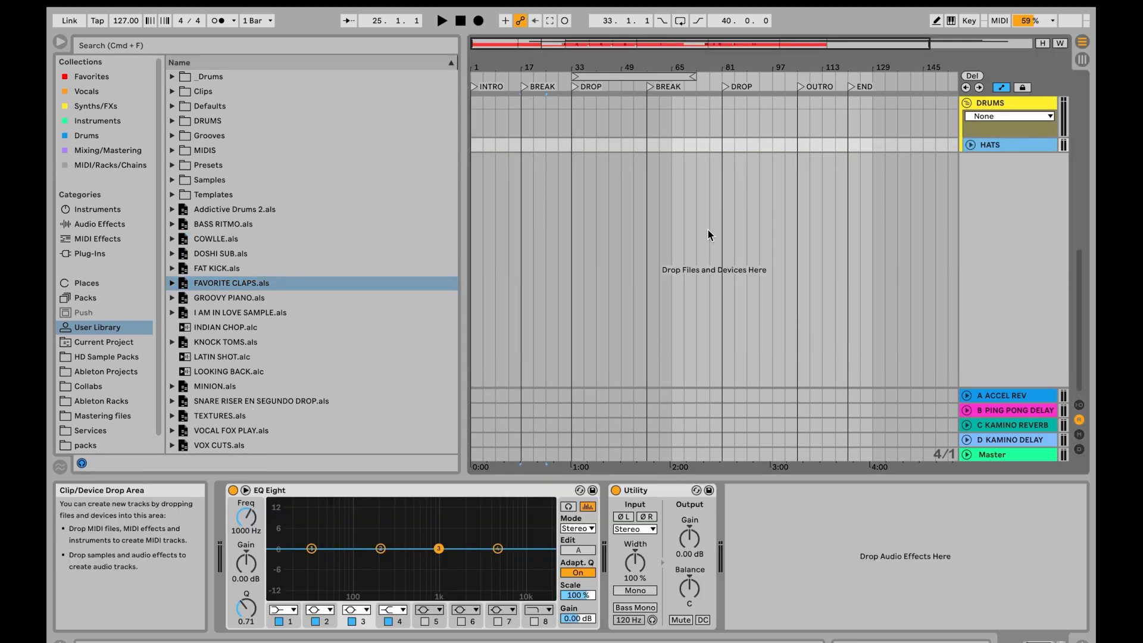
{"action": "key", "text": "super+z"}
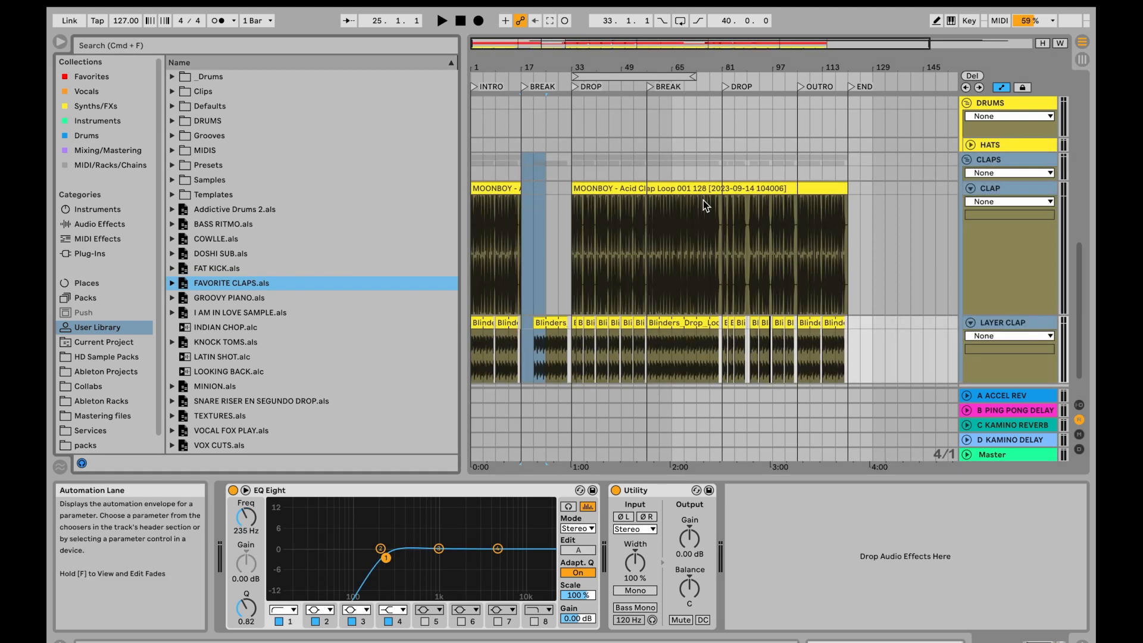
{"action": "left_click", "coordinate": [648, 234]}
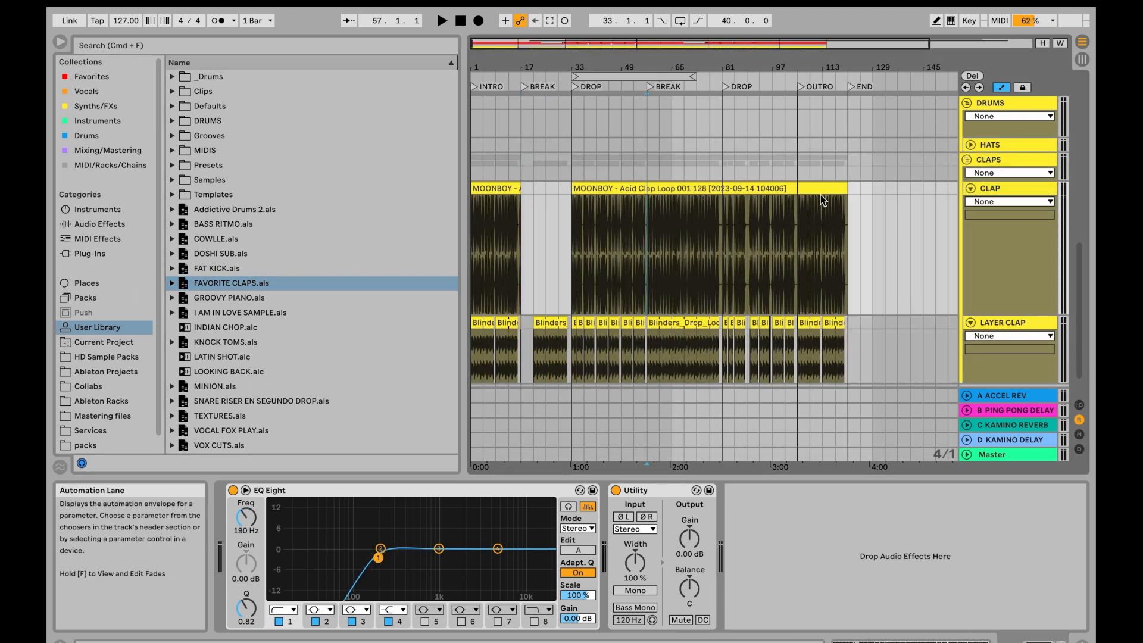
- Delete the reloaded CLAPS group from the arrangement
{"action": "left_click", "coordinate": [1002, 162]}
{"action": "key", "text": "Delete"}
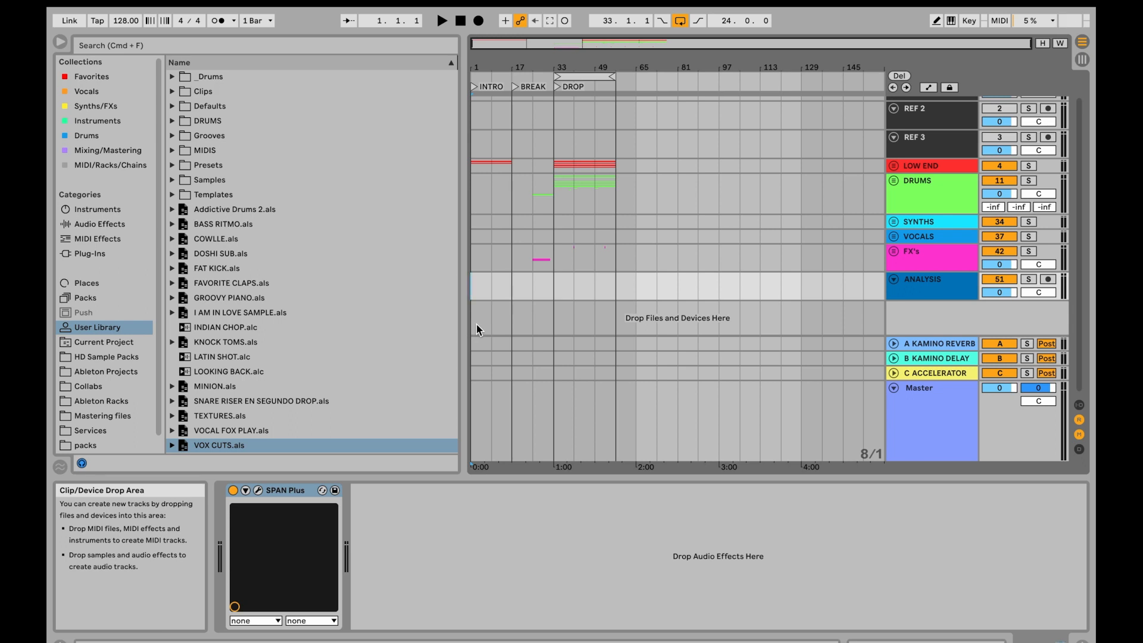
- Show the tracks' In/Out section in the template set and inspect REF 1's output routing options, keeping Ext. Out
{"action": "scroll", "coordinate": [476, 324], "scroll_direction": "up", "scroll_amount": 2}
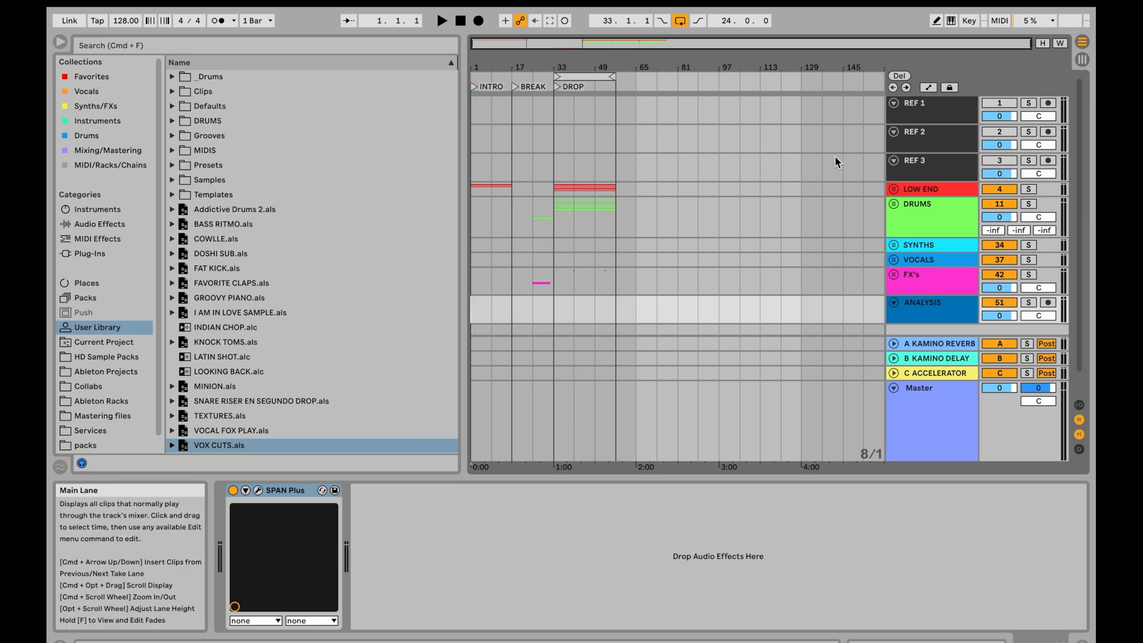
{"action": "left_click", "coordinate": [917, 115]}
{"action": "left_click", "coordinate": [923, 134]}
{"action": "left_click", "coordinate": [922, 171]}
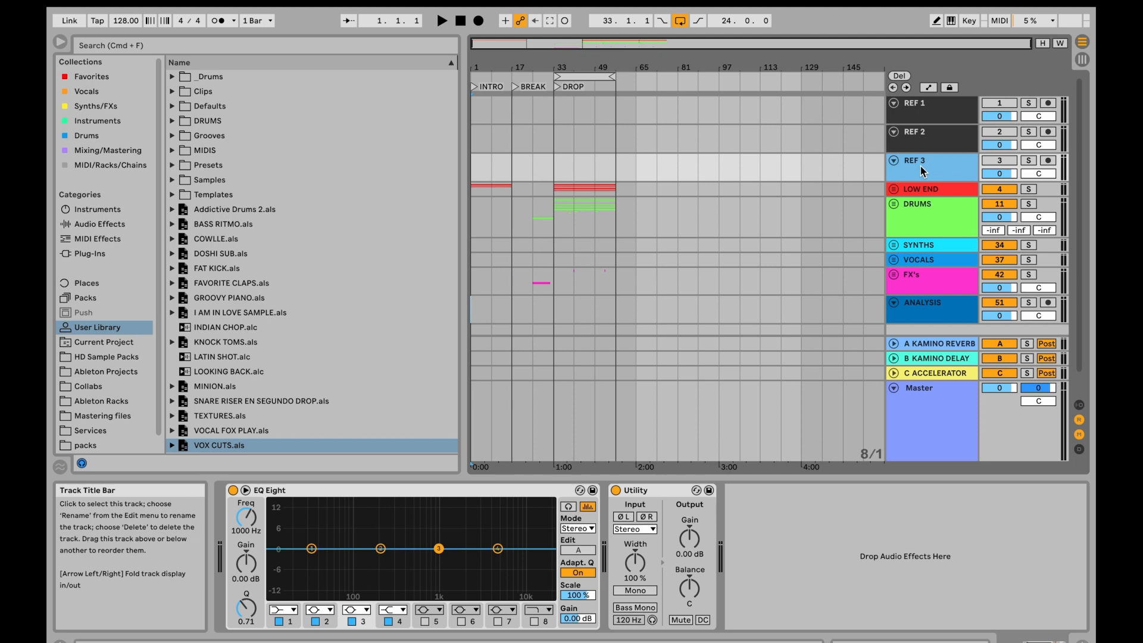
{"action": "left_click", "coordinate": [1080, 435]}
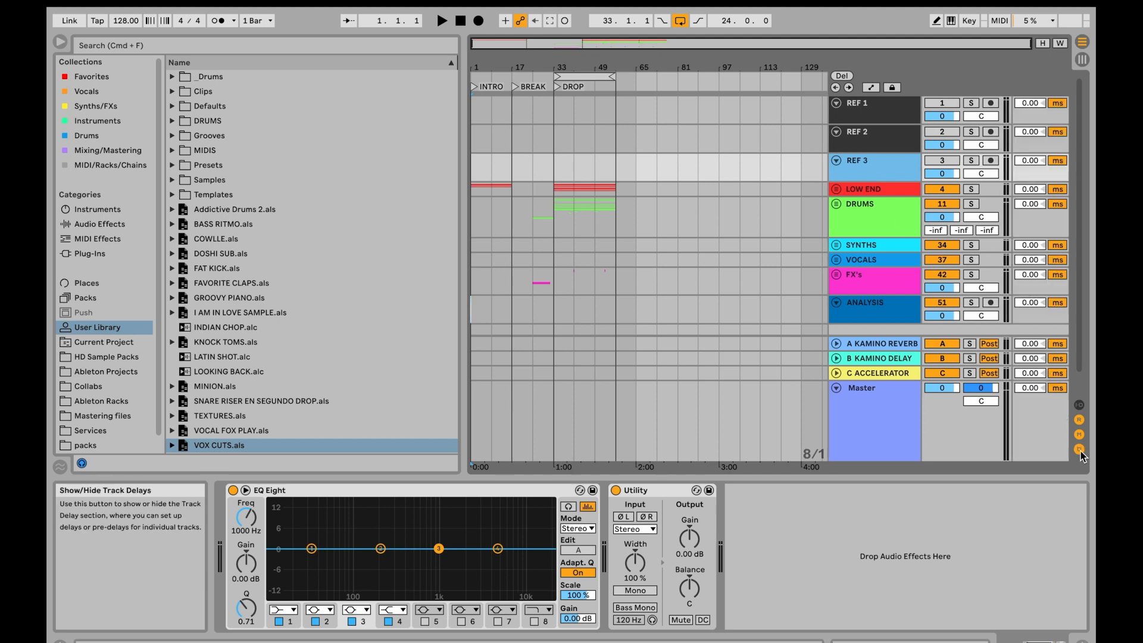
{"action": "left_click", "coordinate": [1081, 435]}
{"action": "left_click", "coordinate": [1079, 405]}
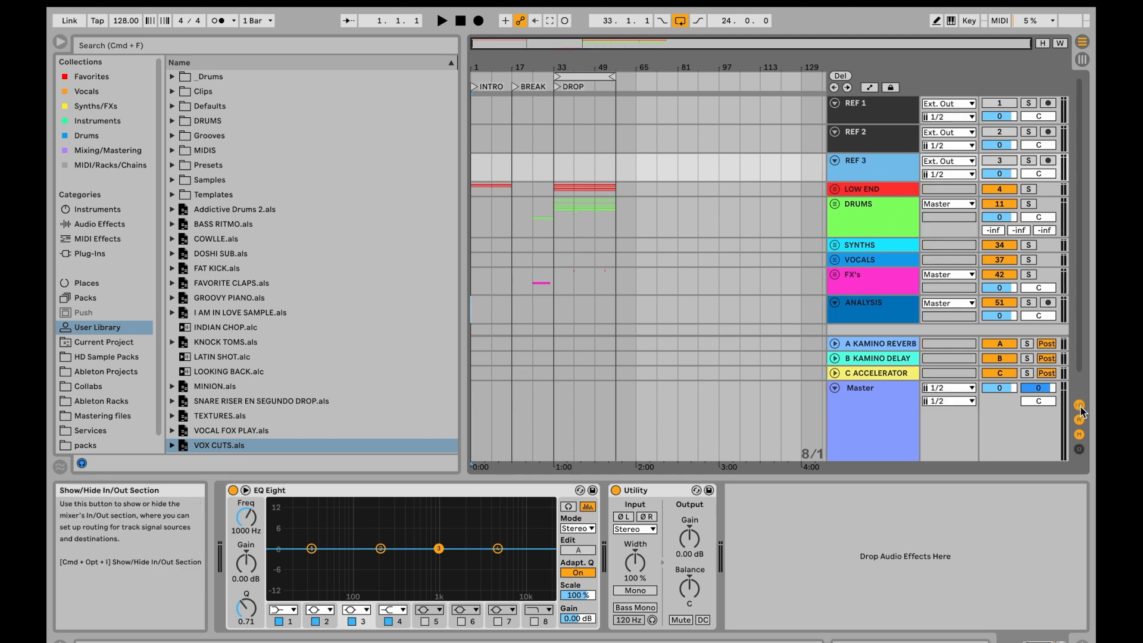
{"action": "left_click", "coordinate": [937, 105]}
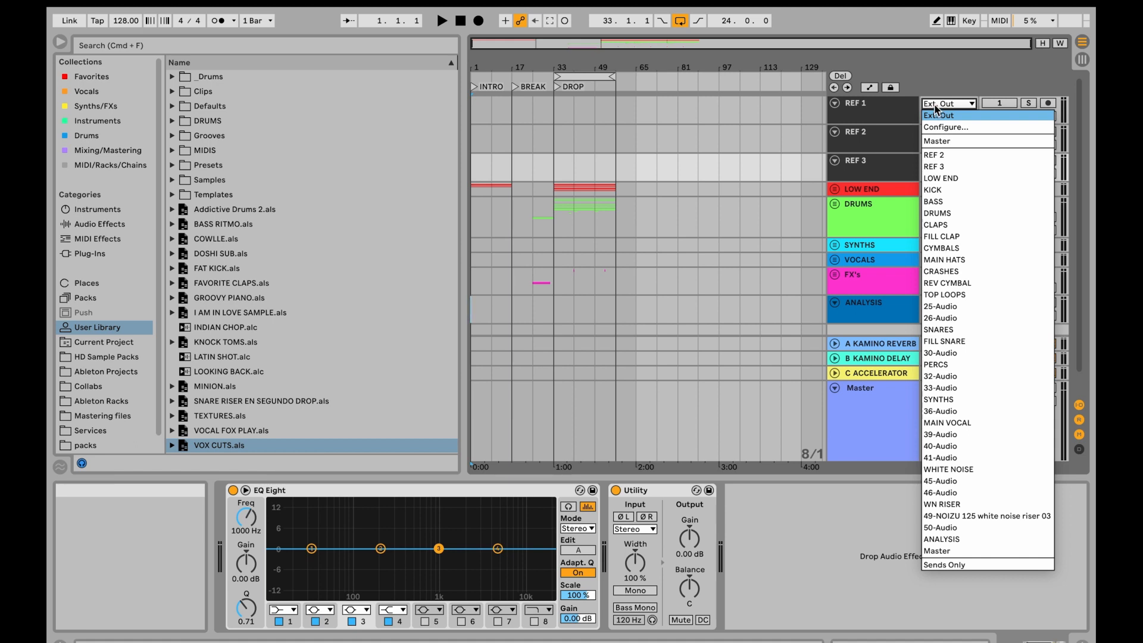
{"action": "left_click", "coordinate": [936, 107]}
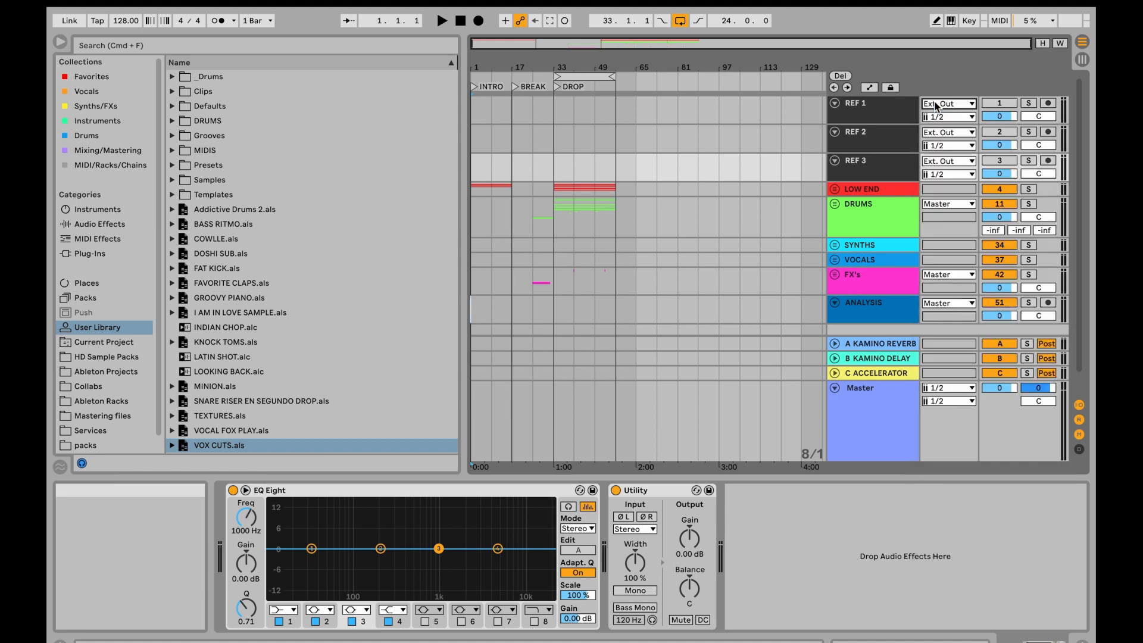
- Open the key mapping view from REF 1's solo switch and review the solo mappings of REF 1, REF 2 and REF 3
{"action": "left_click", "coordinate": [880, 110]}
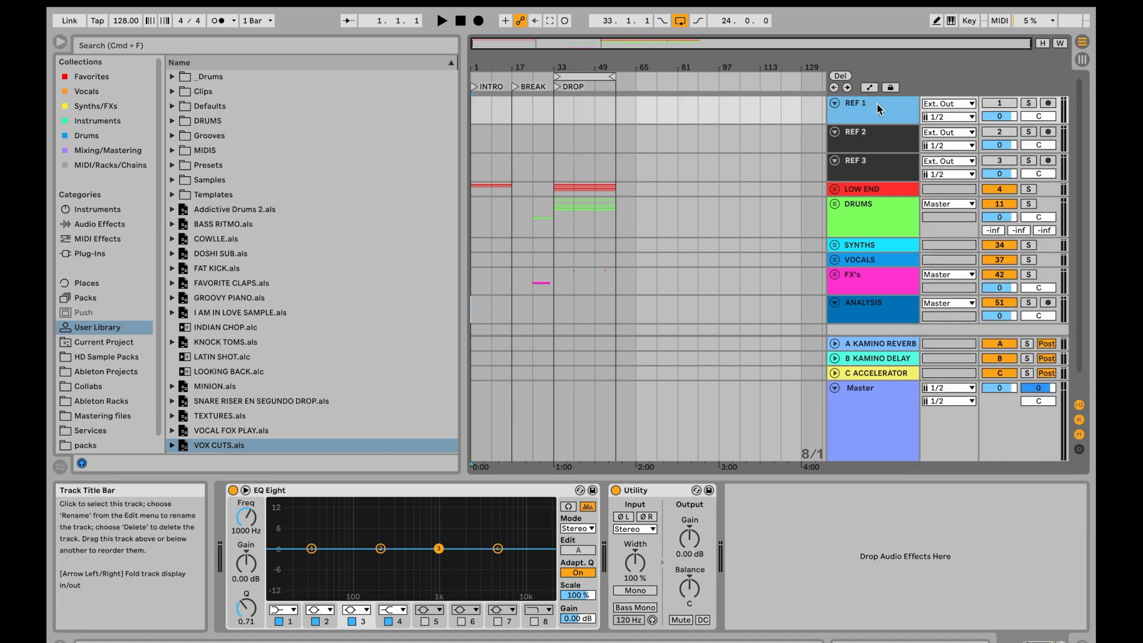
{"action": "left_click", "coordinate": [893, 431]}
{"action": "left_click", "coordinate": [884, 111]}
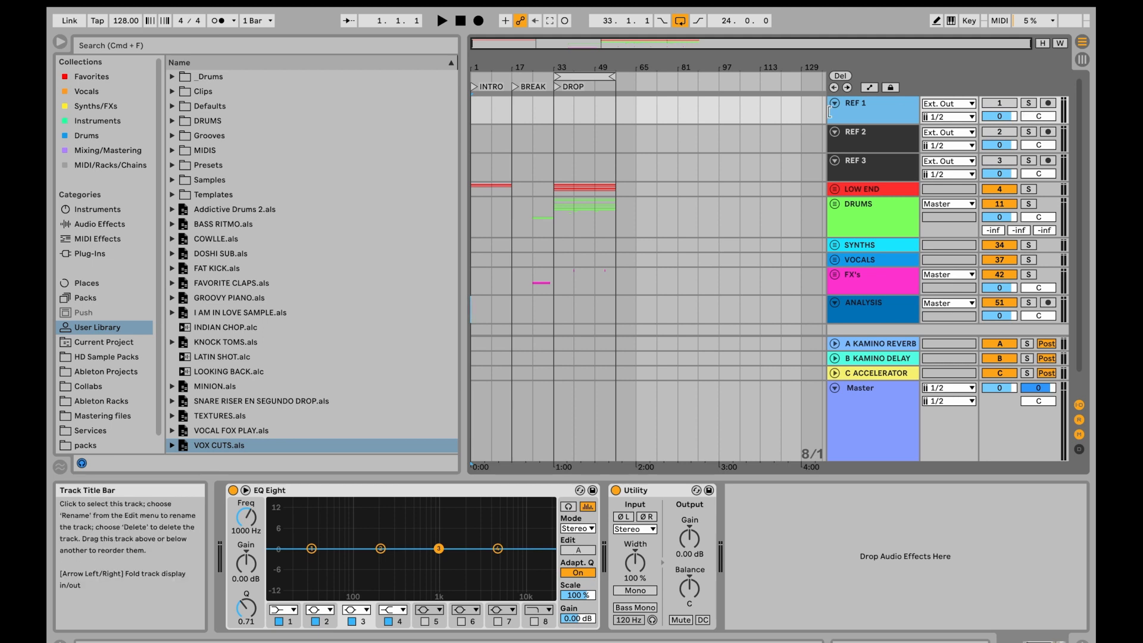
{"action": "right_click", "coordinate": [1030, 106]}
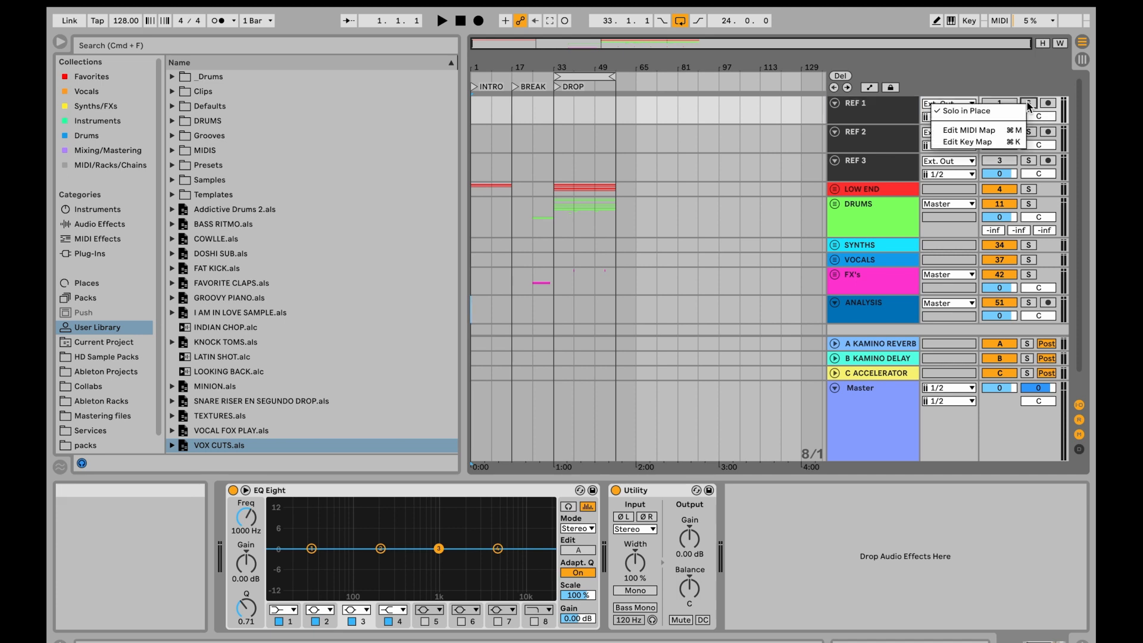
{"action": "left_click", "coordinate": [1012, 146]}
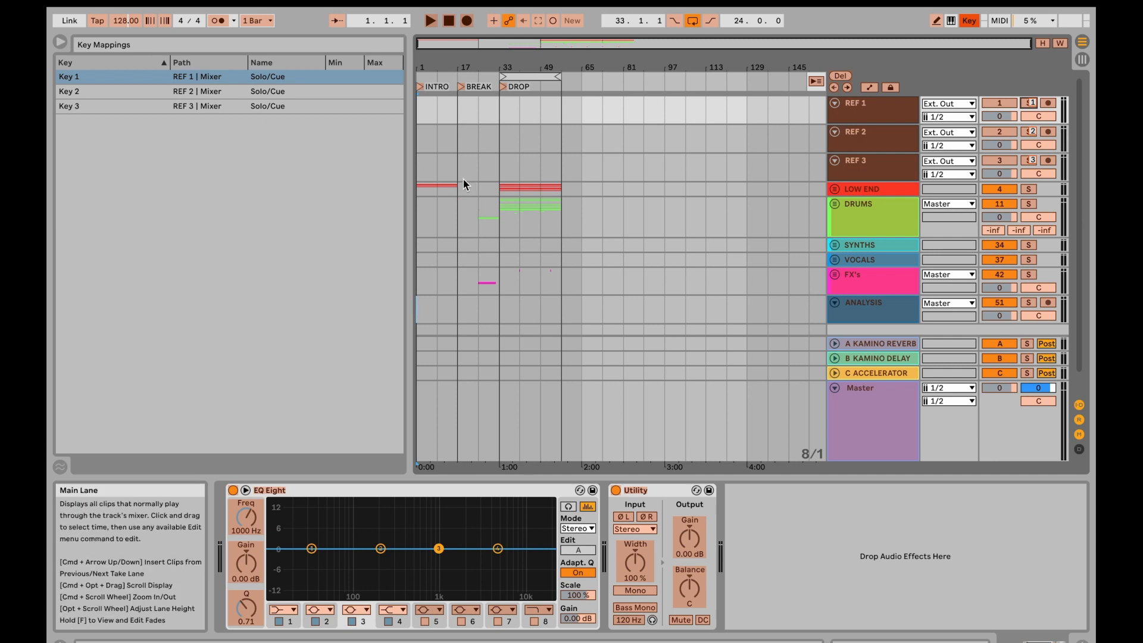
{"action": "key", "text": "super+k"}
- Place the insert marker at bar 33 on REF 1, then unfold the LOW END group and examine its device chain
{"action": "left_click", "coordinate": [554, 116]}
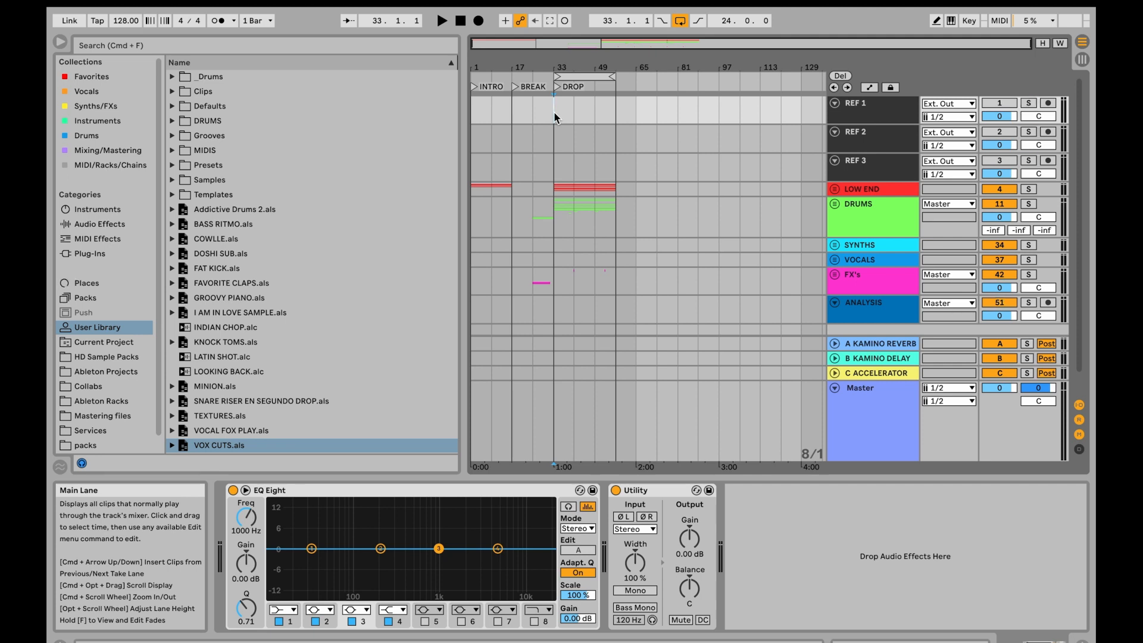
{"action": "scroll", "coordinate": [491, 126], "scroll_direction": "up", "scroll_amount": 5, "text": "super"}
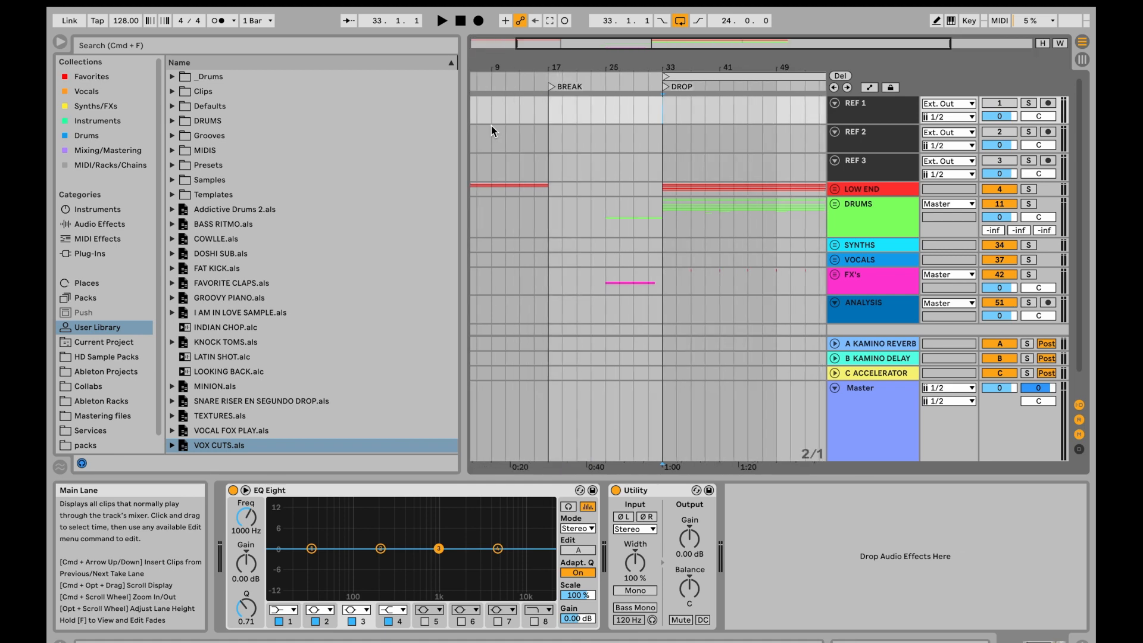
{"action": "left_click", "coordinate": [832, 189]}
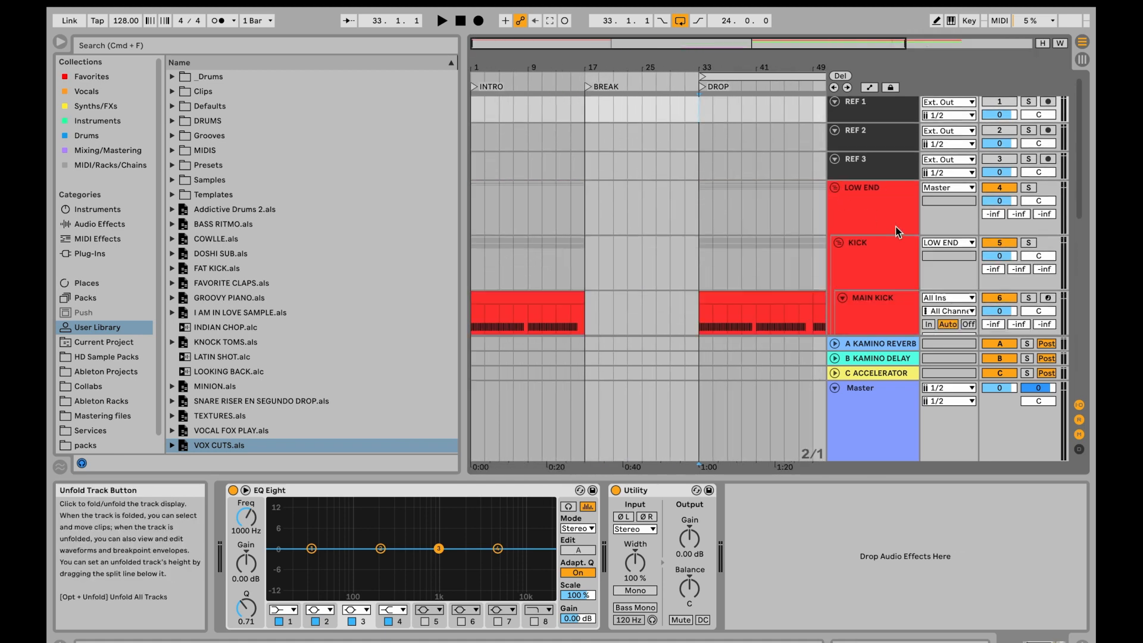
{"action": "scroll", "coordinate": [895, 227], "scroll_direction": "down", "scroll_amount": 2}
{"action": "left_click", "coordinate": [869, 175]}
{"action": "scroll", "coordinate": [869, 175], "scroll_direction": "down", "scroll_amount": 3}
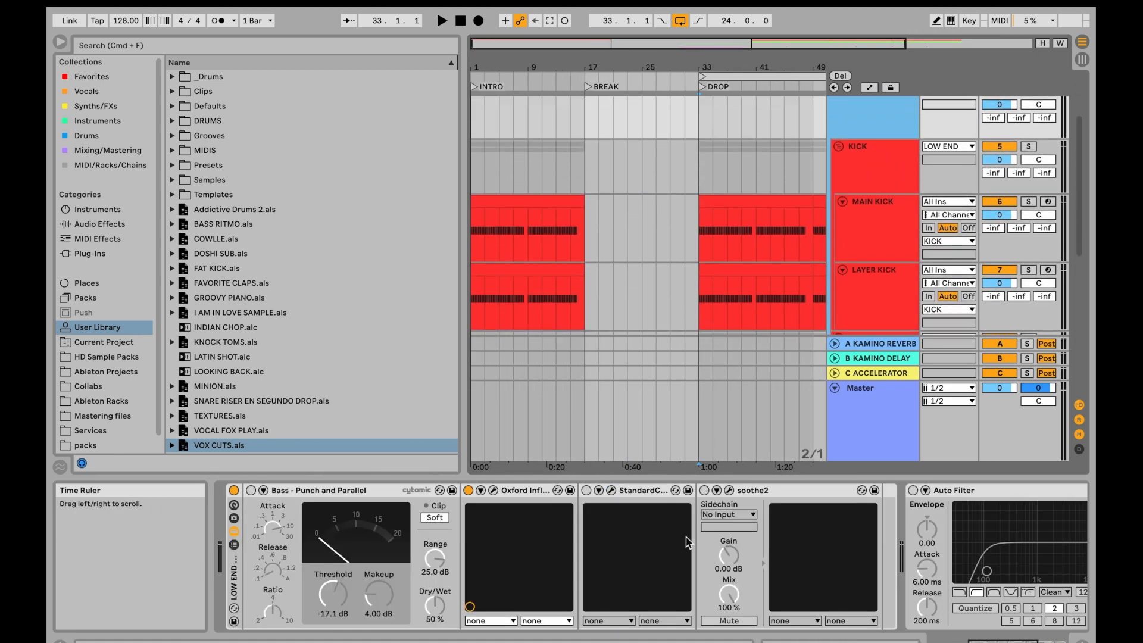
{"action": "scroll", "coordinate": [686, 538], "scroll_direction": "right", "scroll_amount": 6}
{"action": "scroll", "coordinate": [686, 538], "scroll_direction": "left", "scroll_amount": 6}
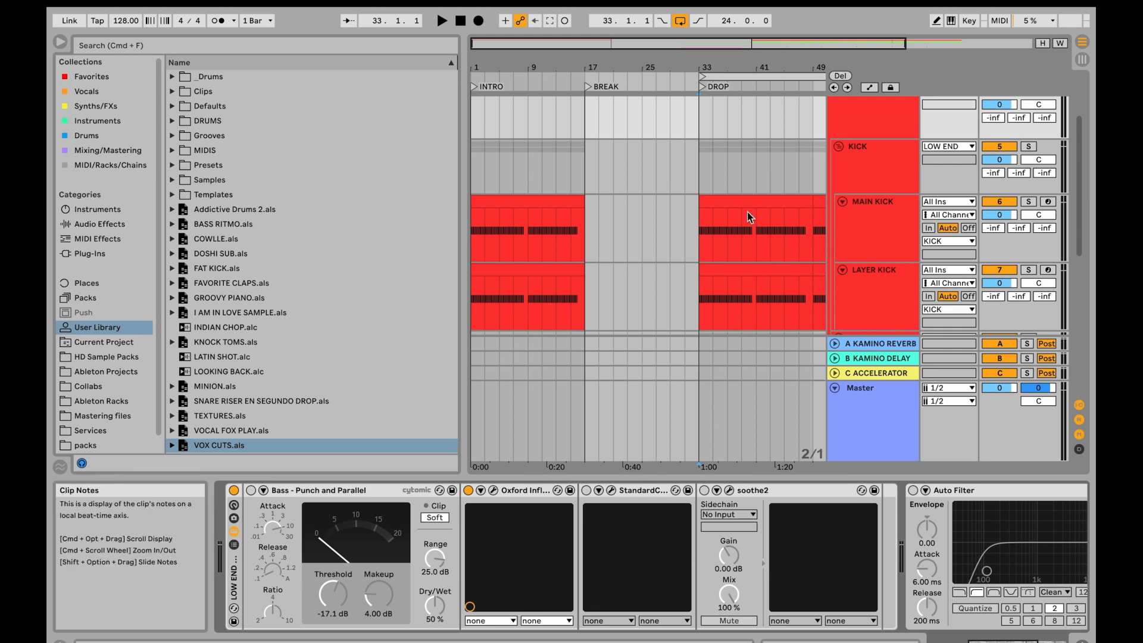
- Select the KICK group and MAIN KICK track, and examine the kick clips around the start of the DROP section
{"action": "scroll", "coordinate": [748, 212], "scroll_direction": "up", "scroll_amount": 3}
{"action": "scroll", "coordinate": [748, 212], "scroll_direction": "down", "scroll_amount": 2}
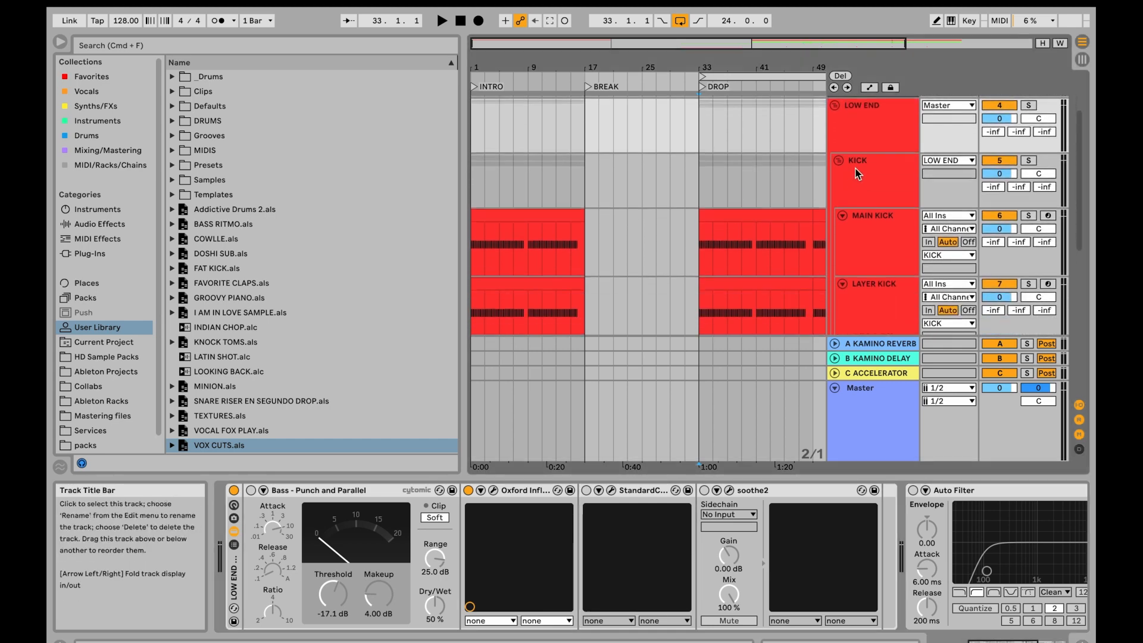
{"action": "left_click", "coordinate": [857, 173]}
{"action": "scroll", "coordinate": [856, 167], "scroll_direction": "down", "scroll_amount": 1}
{"action": "left_click", "coordinate": [705, 233]}
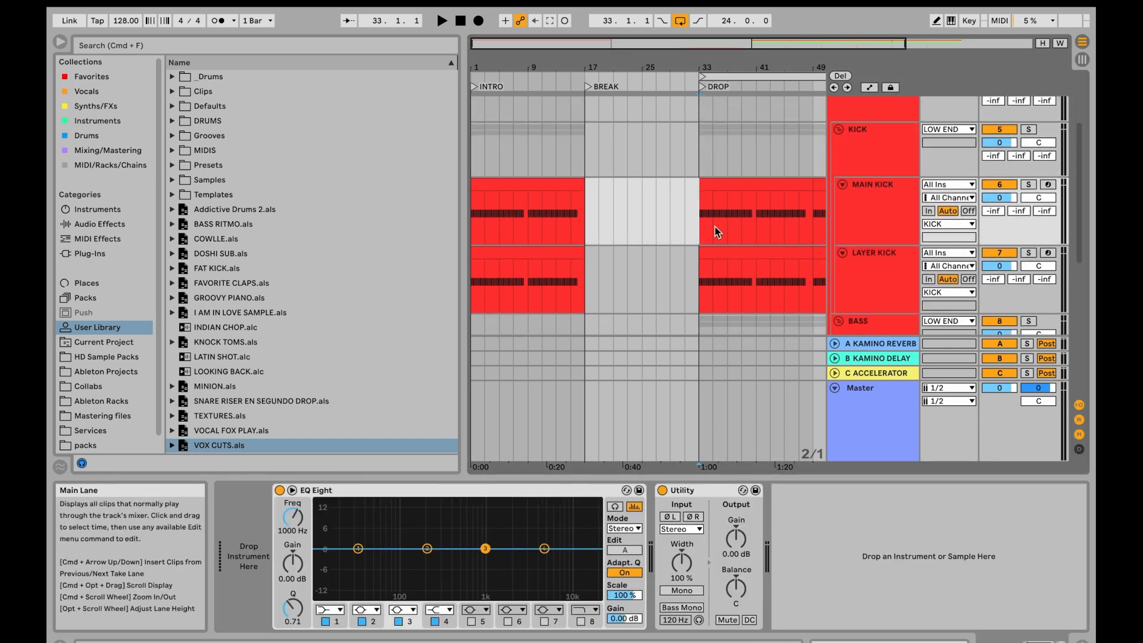
{"action": "scroll", "coordinate": [716, 227], "scroll_direction": "up", "scroll_amount": 5}
{"action": "scroll", "coordinate": [716, 227], "scroll_direction": "right", "scroll_amount": 4}
{"action": "scroll", "coordinate": [715, 227], "scroll_direction": "down", "scroll_amount": 2}
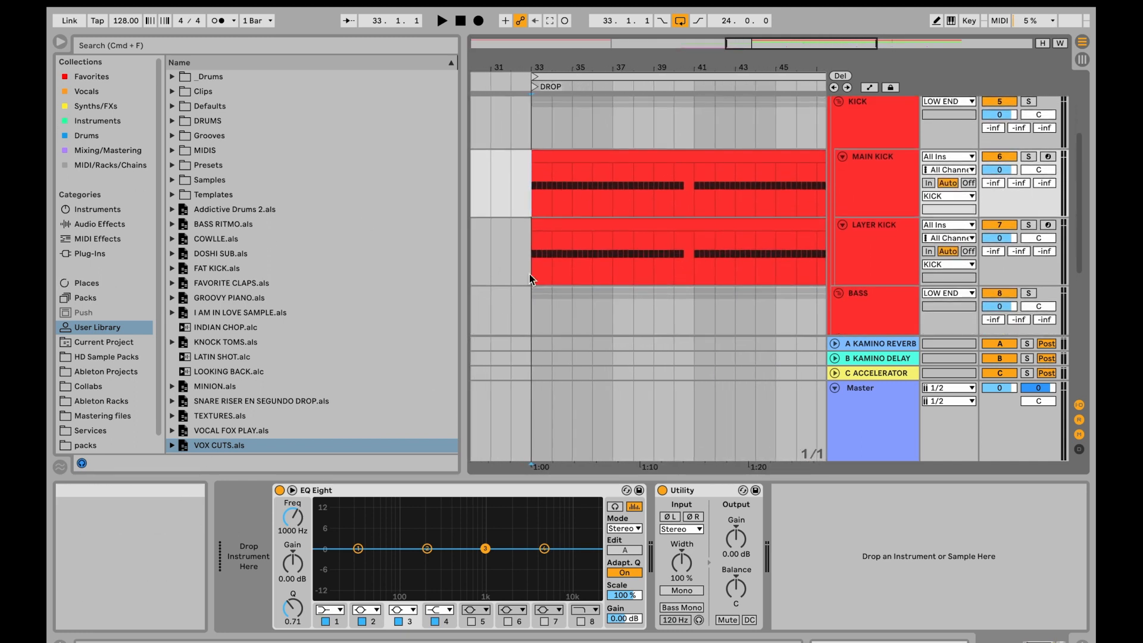
{"action": "scroll", "coordinate": [559, 195], "scroll_direction": "down", "scroll_amount": 5}
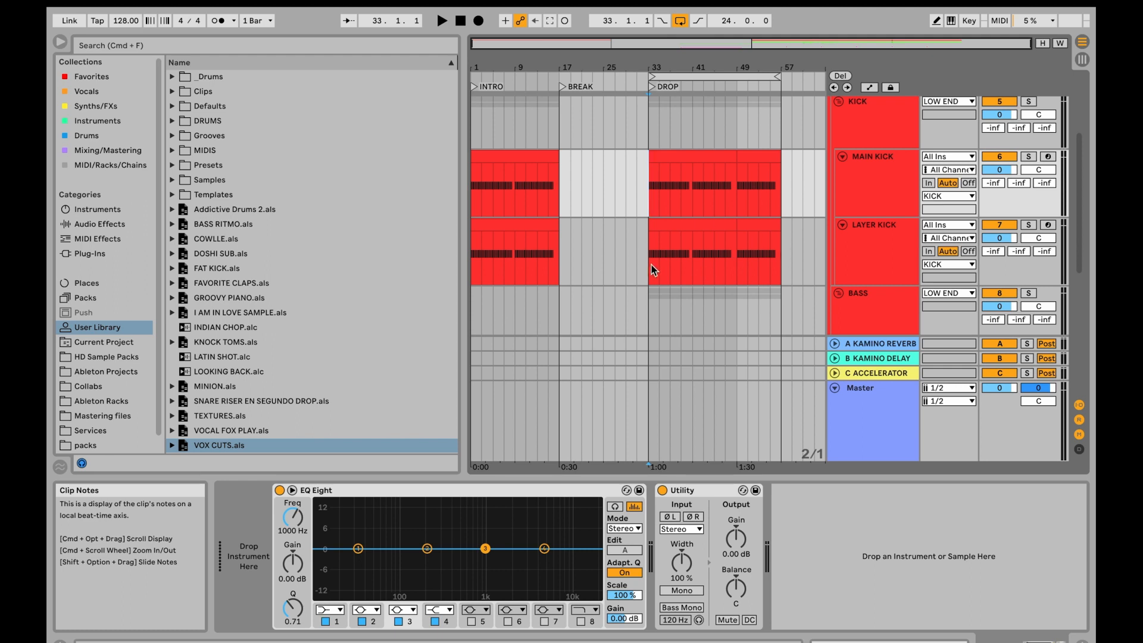
{"action": "scroll", "coordinate": [652, 269], "scroll_direction": "down", "scroll_amount": 5}
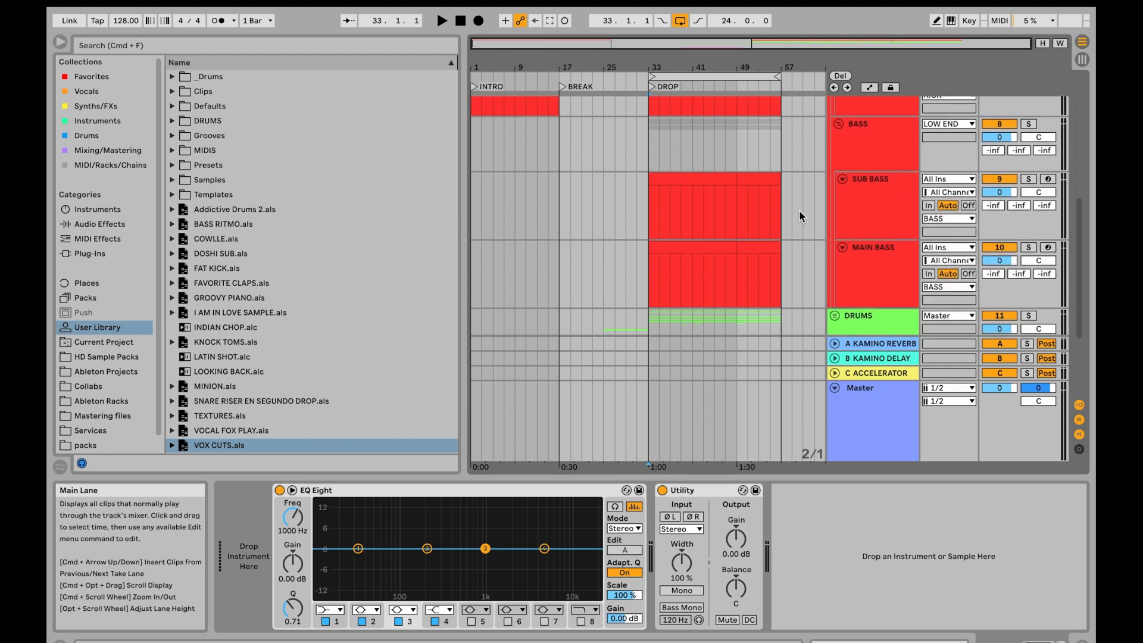
- Unfold DRUMS, fold its CLAPS subgroup, and go through the CLAPS, CYMBALS, TOP LOOPS, SNARES and PERCS subgroups
{"action": "scroll", "coordinate": [799, 210], "scroll_direction": "down", "scroll_amount": 1}
{"action": "scroll", "coordinate": [835, 251], "scroll_direction": "down", "scroll_amount": 2}
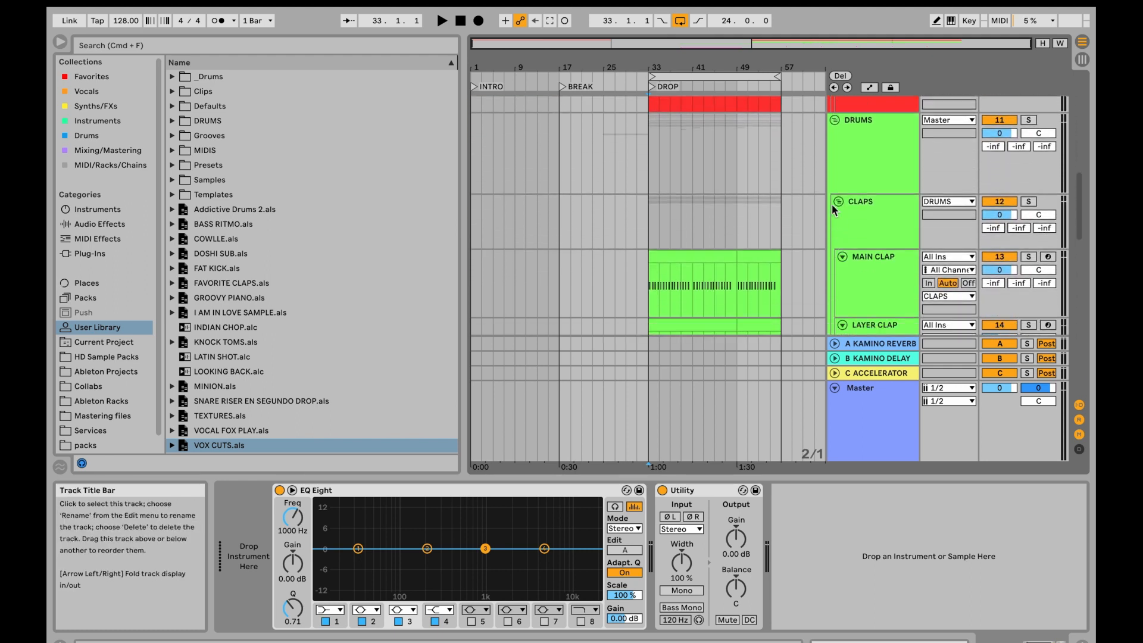
{"action": "left_click", "coordinate": [838, 202]}
{"action": "left_click", "coordinate": [866, 201]}
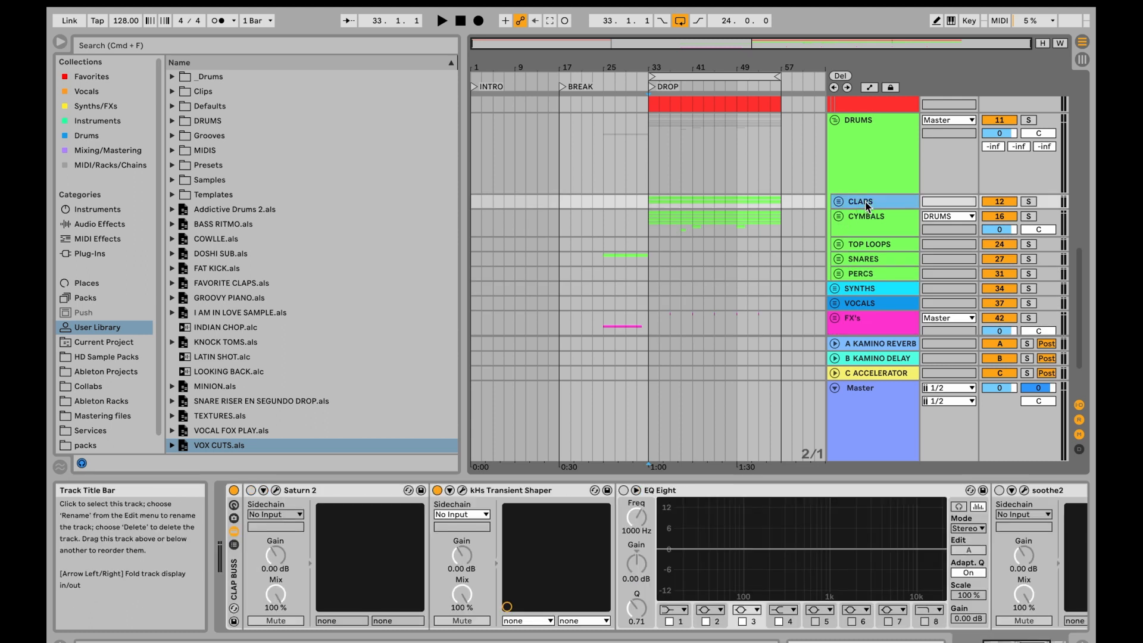
{"action": "left_click", "coordinate": [867, 221]}
{"action": "left_click", "coordinate": [867, 245]}
{"action": "left_click", "coordinate": [868, 260]}
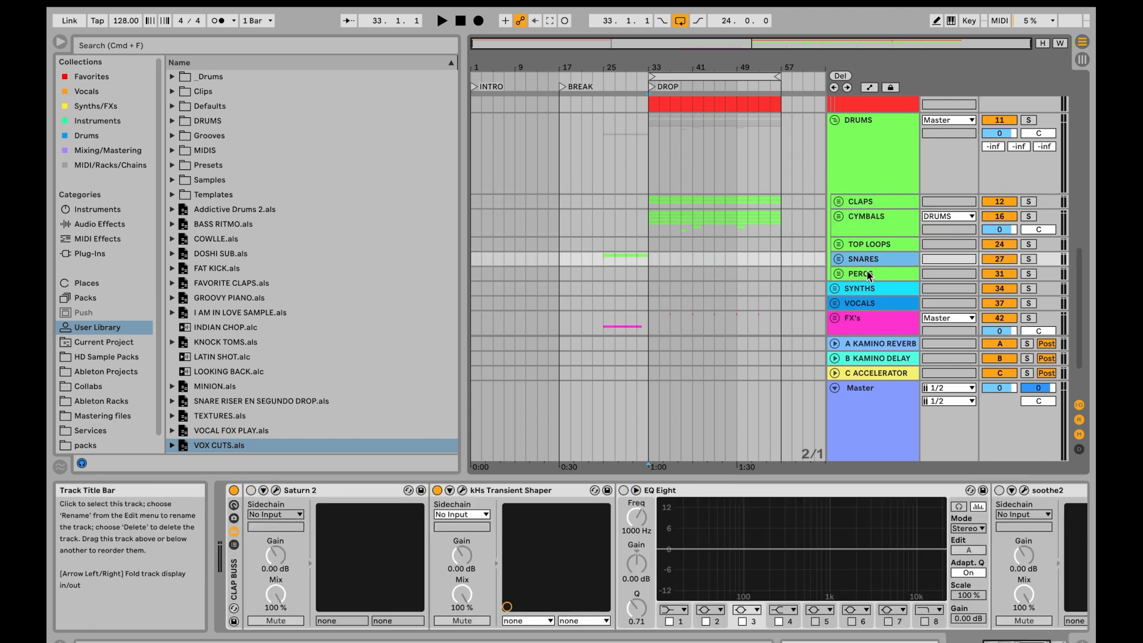
{"action": "left_click", "coordinate": [869, 275]}
- Unfold the SYNTHS group to view the tracks inside it, and fold it again
{"action": "scroll", "coordinate": [869, 275], "scroll_direction": "down", "scroll_amount": 1}
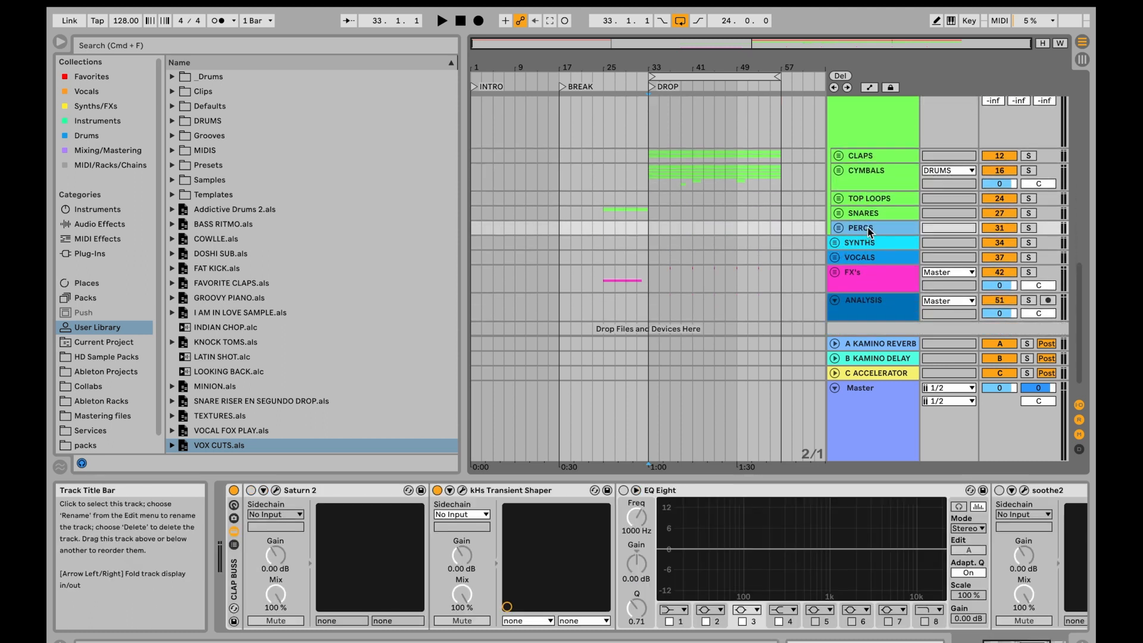
{"action": "left_click", "coordinate": [835, 243]}
{"action": "scroll", "coordinate": [835, 238], "scroll_direction": "down", "scroll_amount": 3}
{"action": "scroll", "coordinate": [834, 214], "scroll_direction": "up", "scroll_amount": 2}
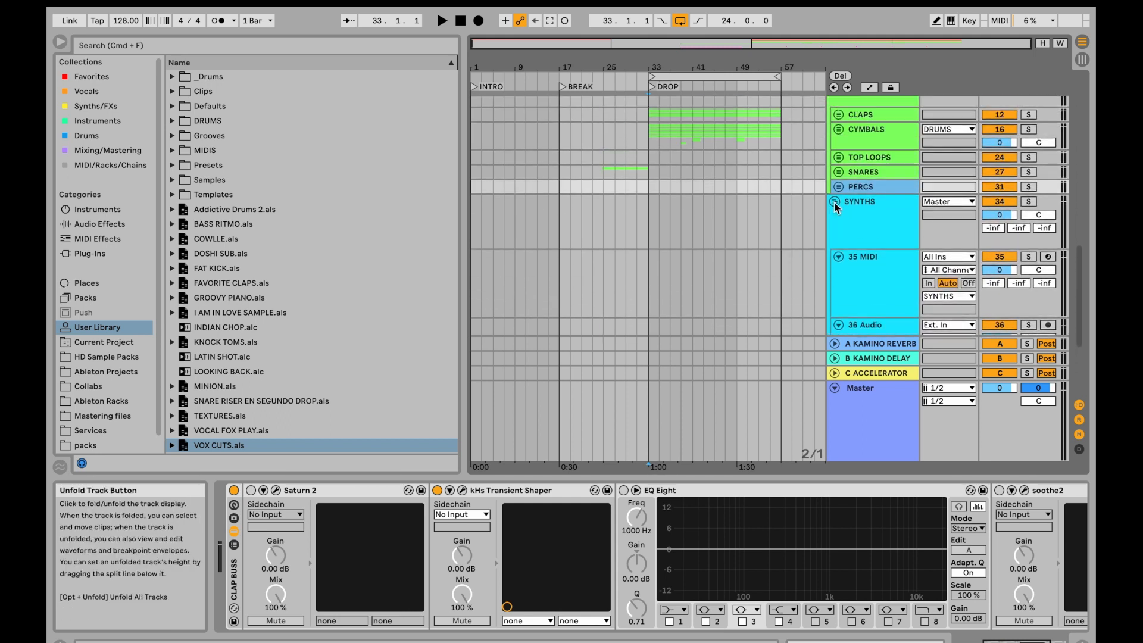
{"action": "left_click", "coordinate": [835, 203]}
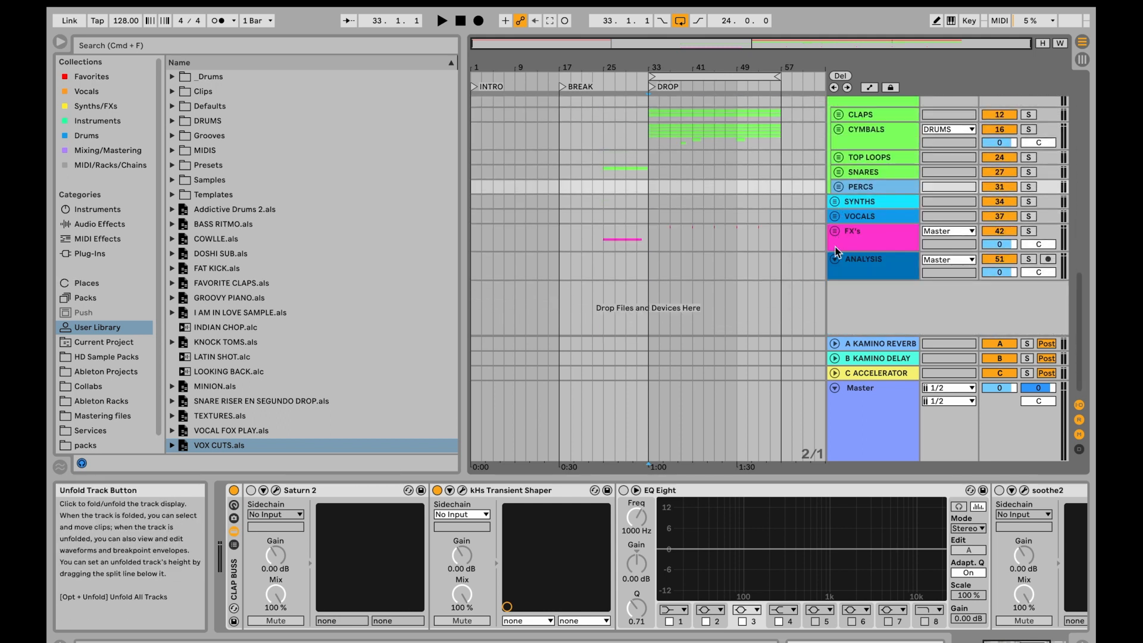
- Open the SPAN Plus plug-in window on the ANALYSIS track and move it aside from the track headers
{"action": "left_click", "coordinate": [885, 269]}
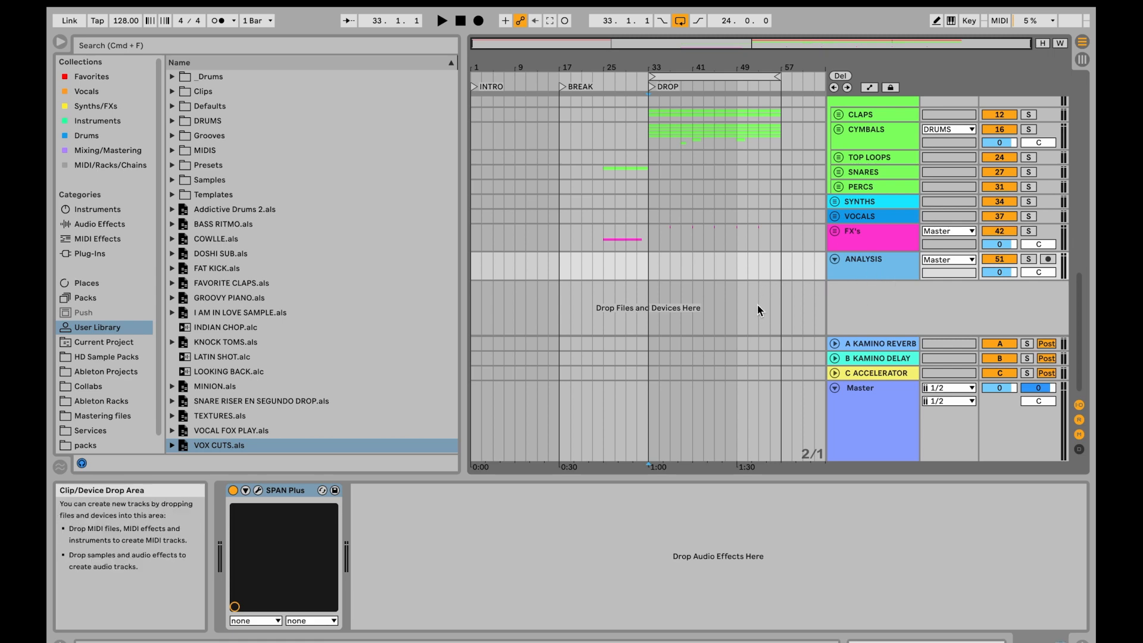
{"action": "left_click", "coordinate": [258, 490]}
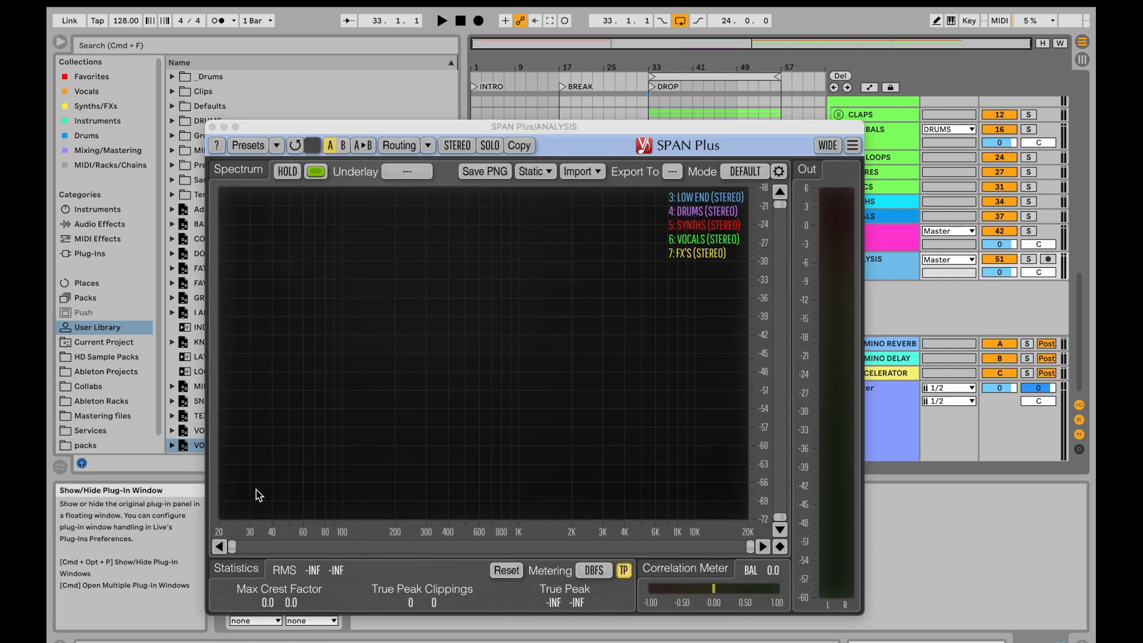
{"action": "left_click_drag", "start_coordinate": [559, 126], "coordinate": [327, 90]}
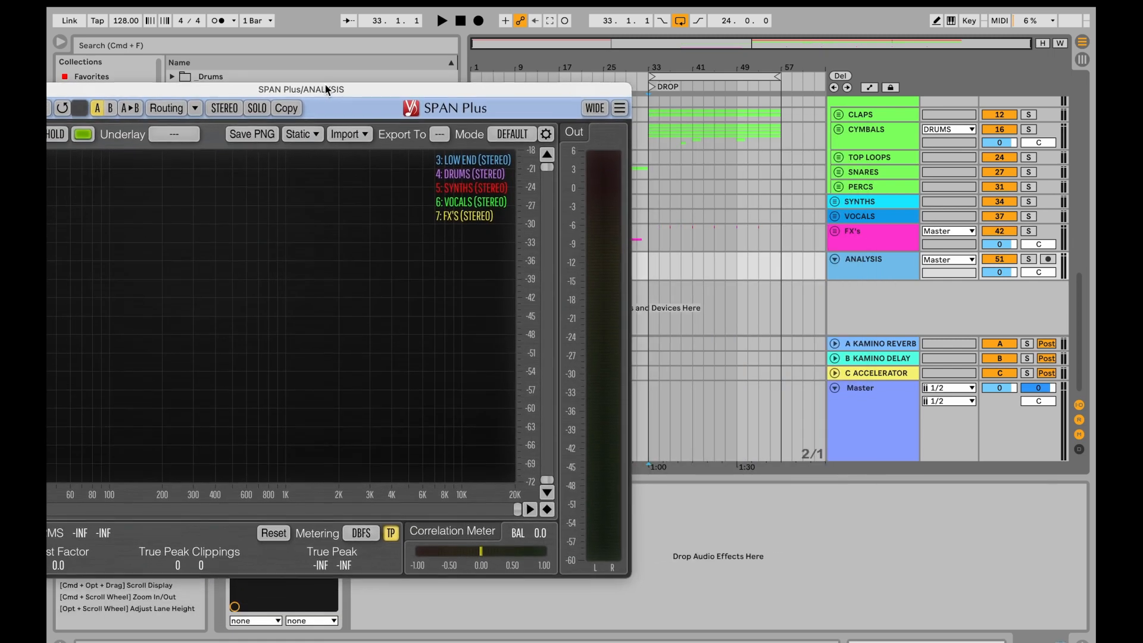
- Fold the DRUMS and LOW END groups back into the compact track overview
{"action": "scroll", "coordinate": [715, 186], "scroll_direction": "up", "scroll_amount": 5}
{"action": "scroll", "coordinate": [854, 243], "scroll_direction": "down", "scroll_amount": 5}
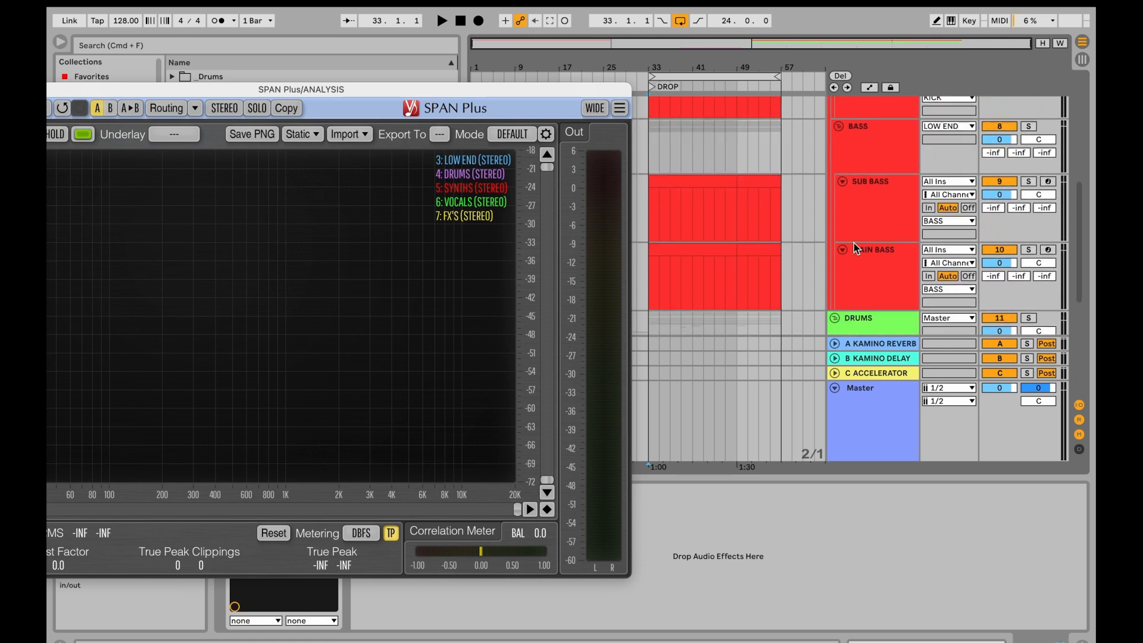
{"action": "scroll", "coordinate": [834, 246], "scroll_direction": "up", "scroll_amount": 8}
{"action": "left_click", "coordinate": [835, 190]}
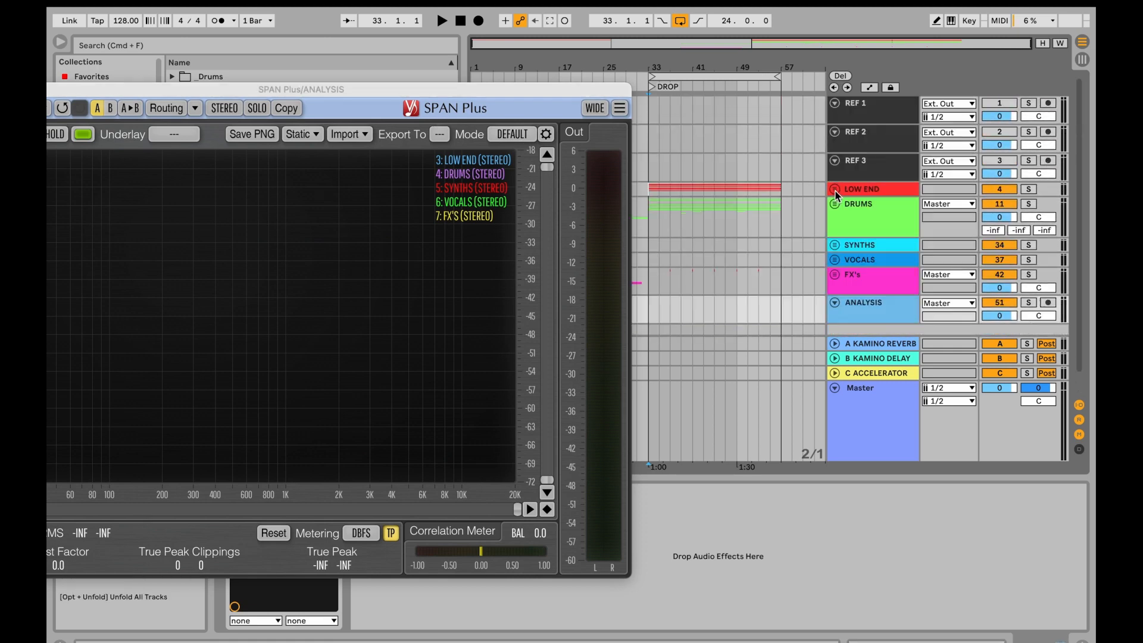
- Inspect the SPAN Plus instances at the end of the LOW END and SYNTHS device chains
{"action": "left_click", "coordinate": [888, 190]}
{"action": "scroll", "coordinate": [847, 529], "scroll_direction": "right", "scroll_amount": 6}
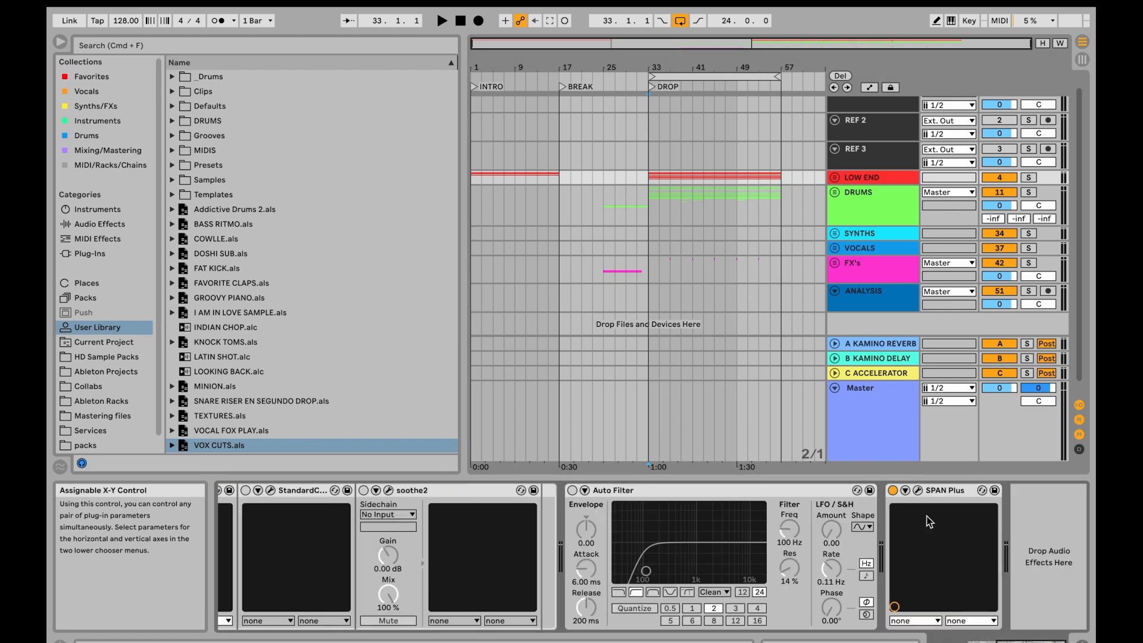
{"action": "left_click", "coordinate": [885, 234]}
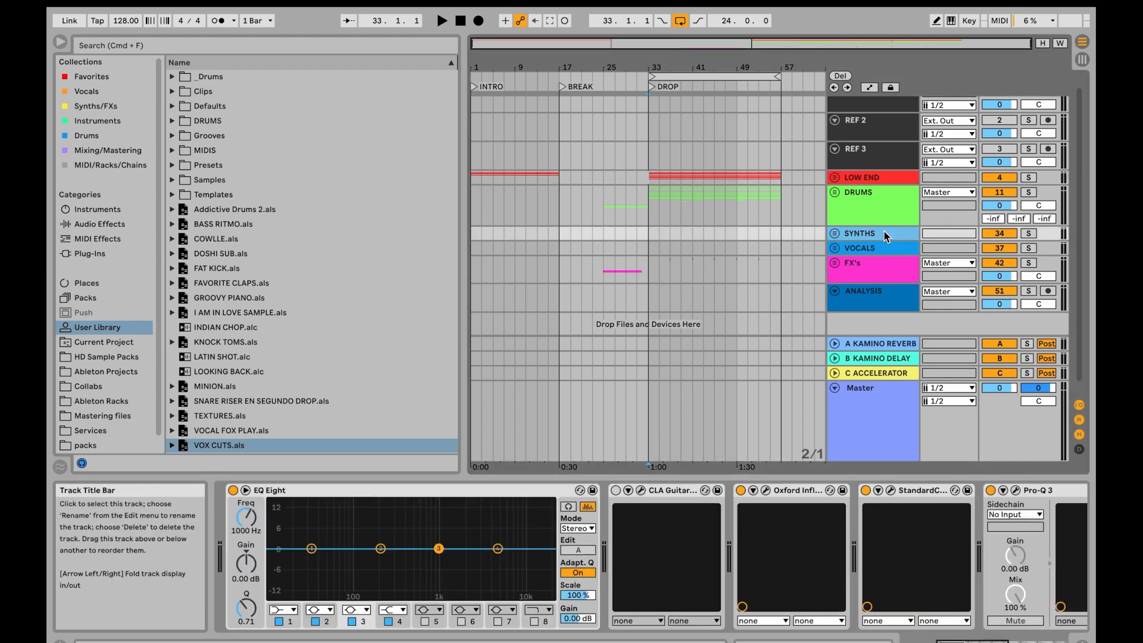
{"action": "scroll", "coordinate": [904, 577], "scroll_direction": "right", "scroll_amount": 10}
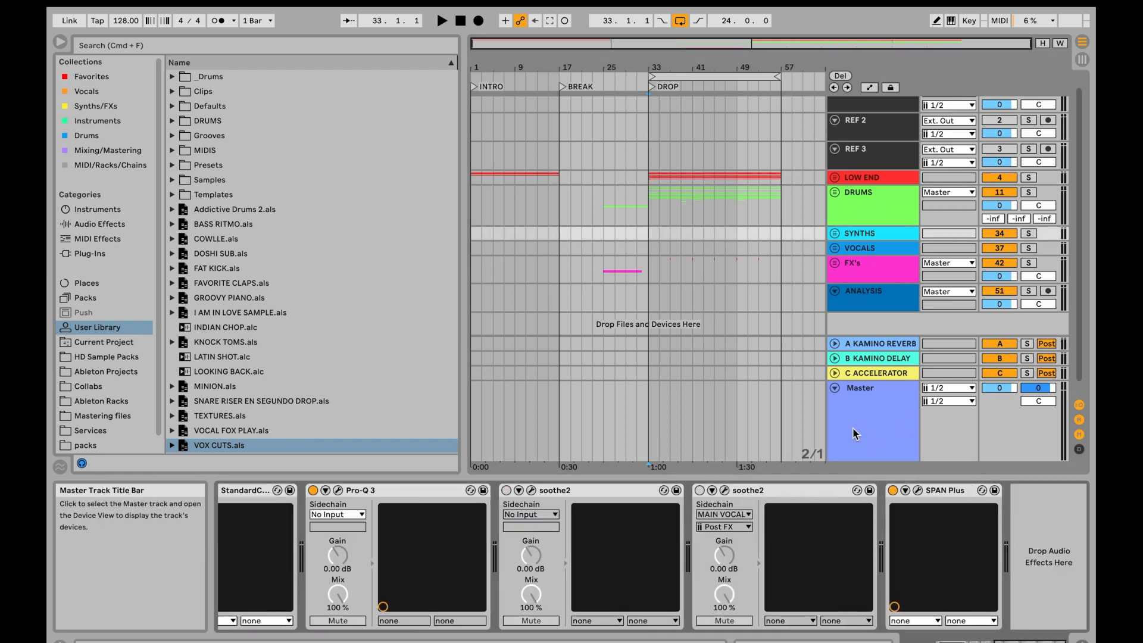
{"action": "left_click", "coordinate": [873, 411]}
{"action": "scroll", "coordinate": [875, 286], "scroll_direction": "down", "scroll_amount": 1}
- Examine the ANALYSIS track's SPAN Plus window with its group channel list, close it, and reselect the LOW END group
{"action": "left_click", "coordinate": [875, 282]}
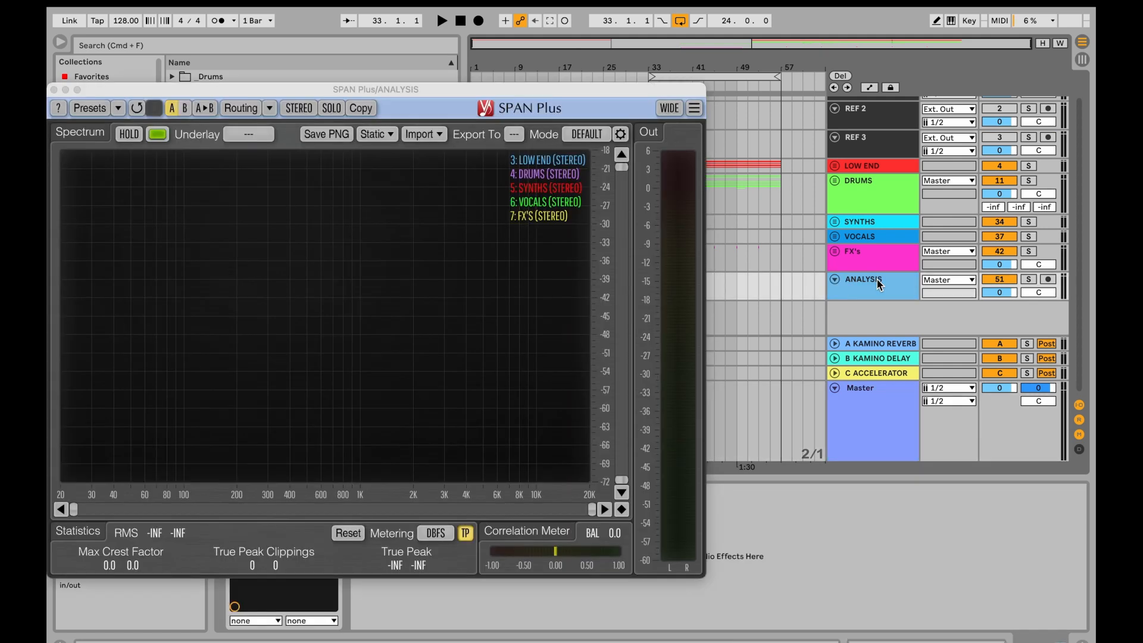
{"action": "left_click_drag", "start_coordinate": [441, 95], "coordinate": [312, 85]}
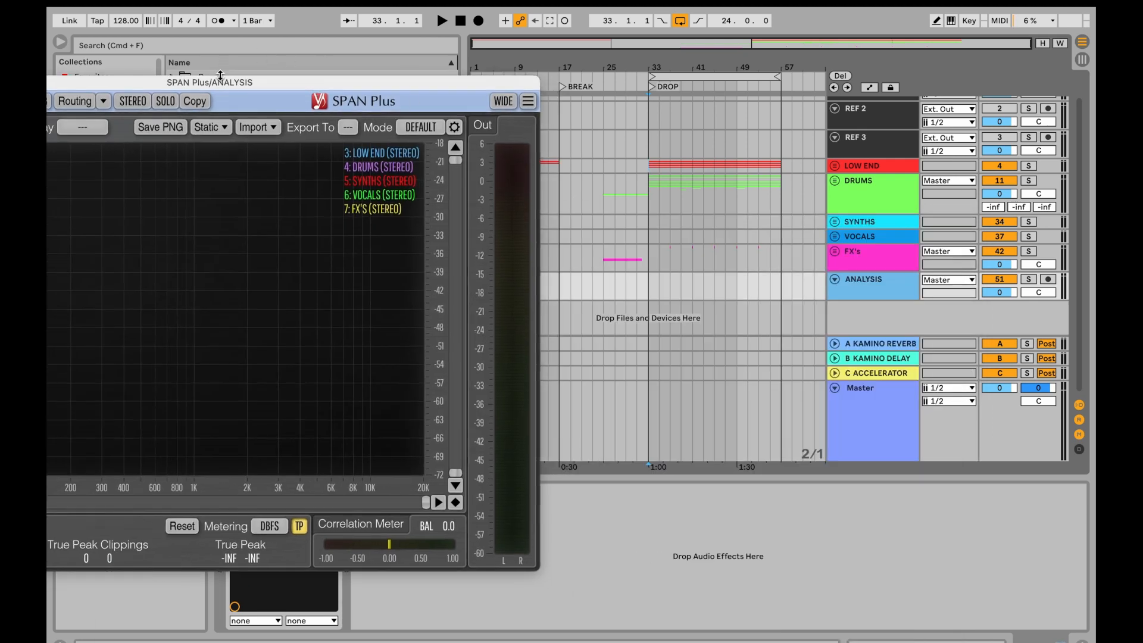
{"action": "left_click_drag", "start_coordinate": [220, 85], "coordinate": [590, 82]}
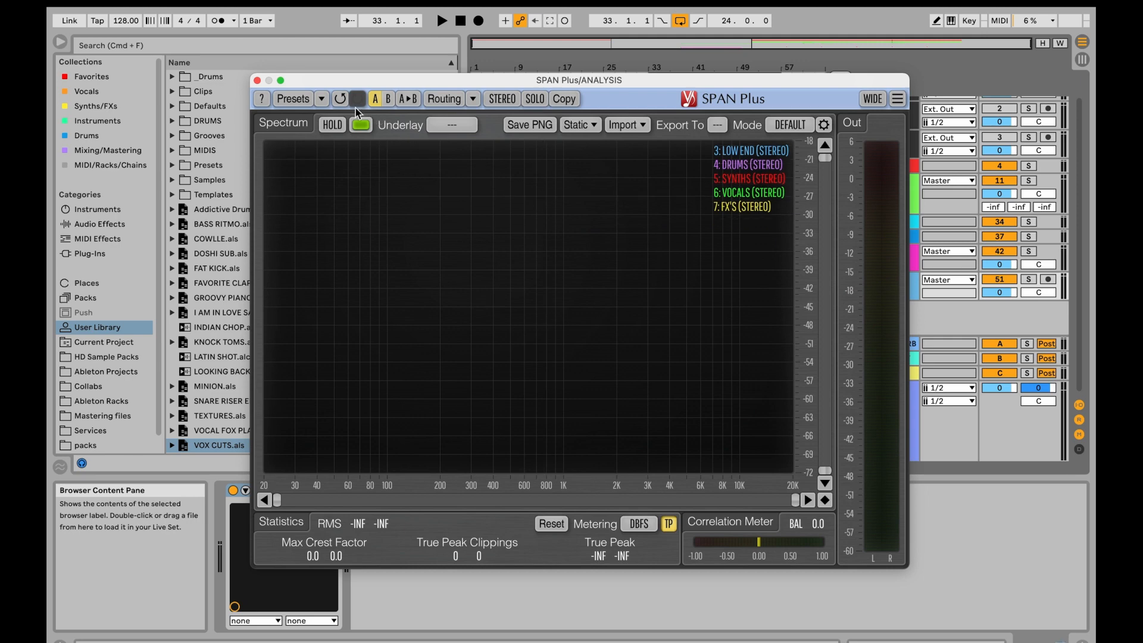
{"action": "left_click", "coordinate": [257, 80]}
{"action": "left_click", "coordinate": [577, 225]}
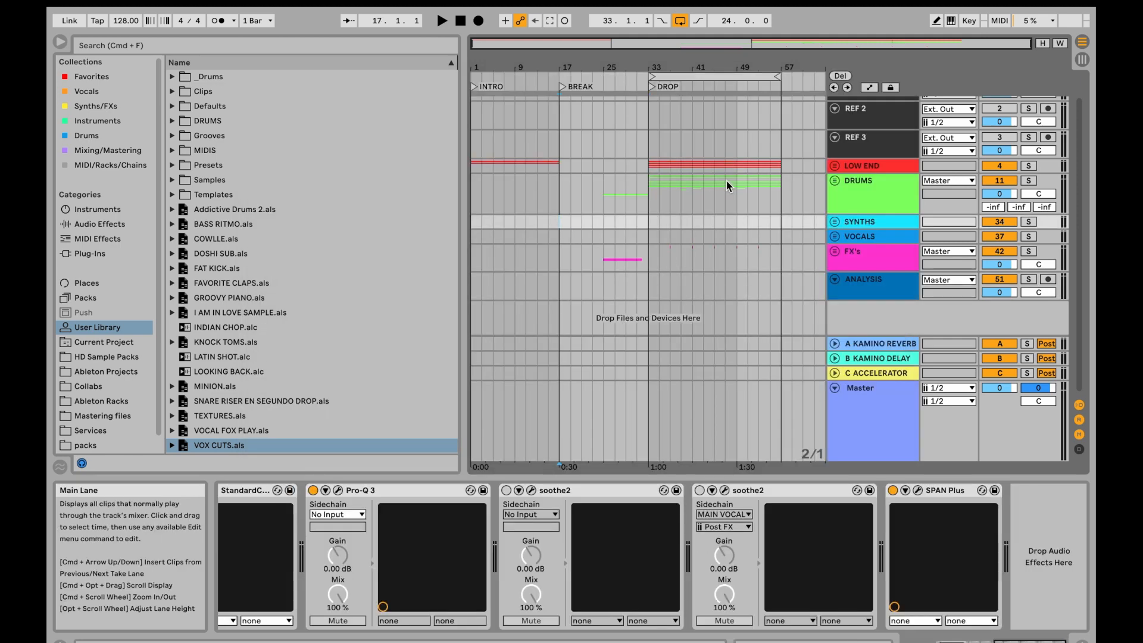
{"action": "left_click", "coordinate": [883, 163]}
{"action": "scroll", "coordinate": [787, 221], "scroll_direction": "up", "scroll_amount": 2}
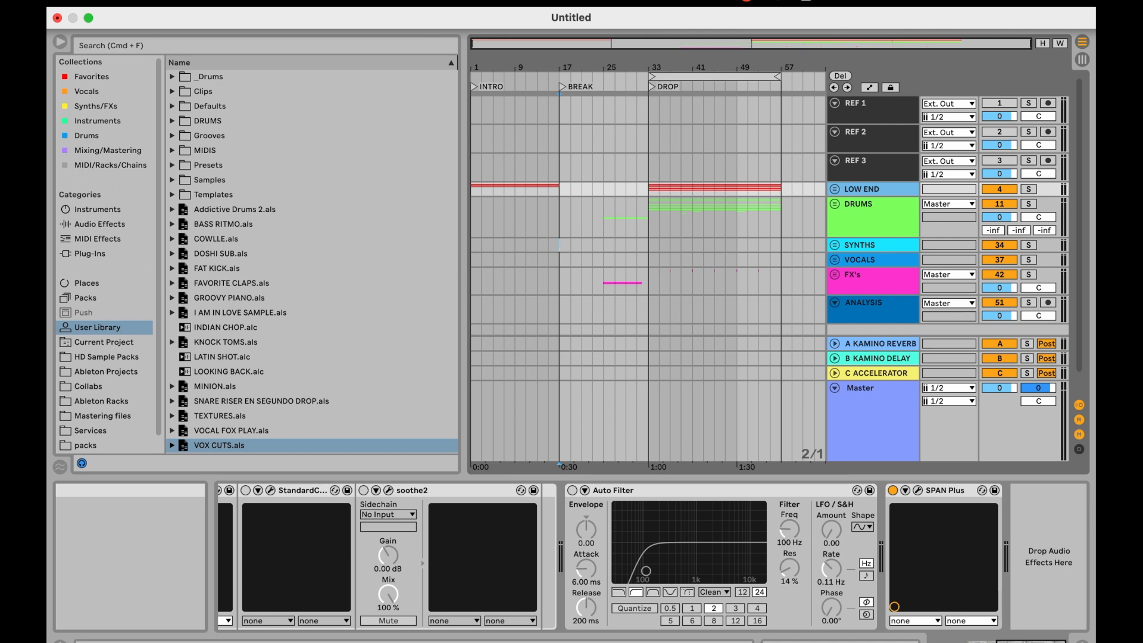
- Create a new Live Set from the default template without saving the changes to the current set
{"action": "left_click", "coordinate": [132, 2]}
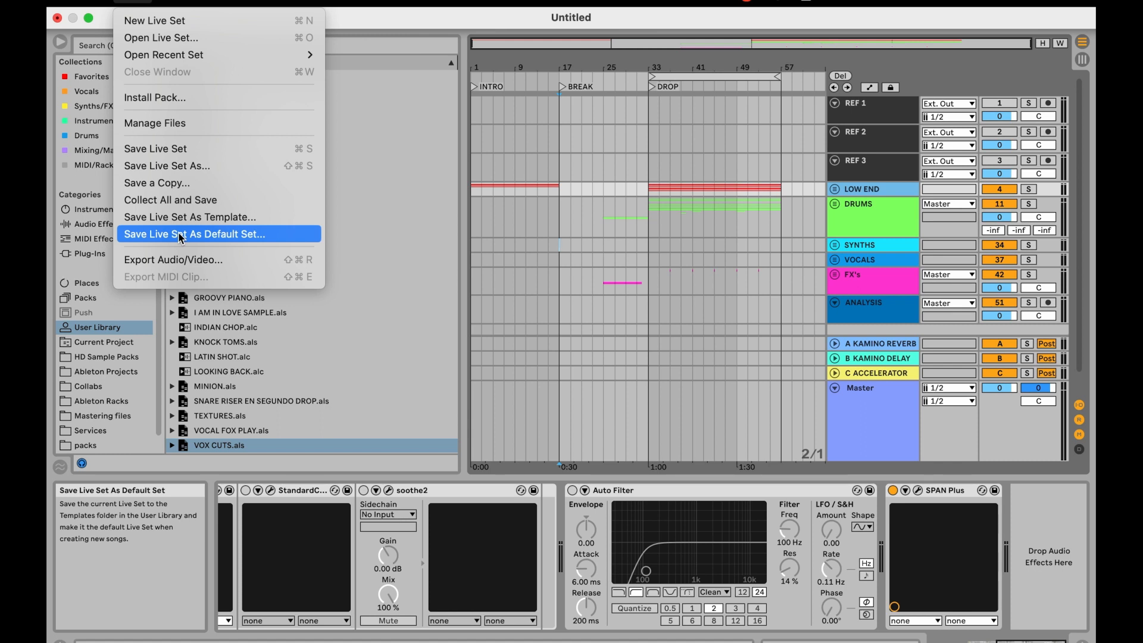
{"action": "left_click", "coordinate": [155, 21]}
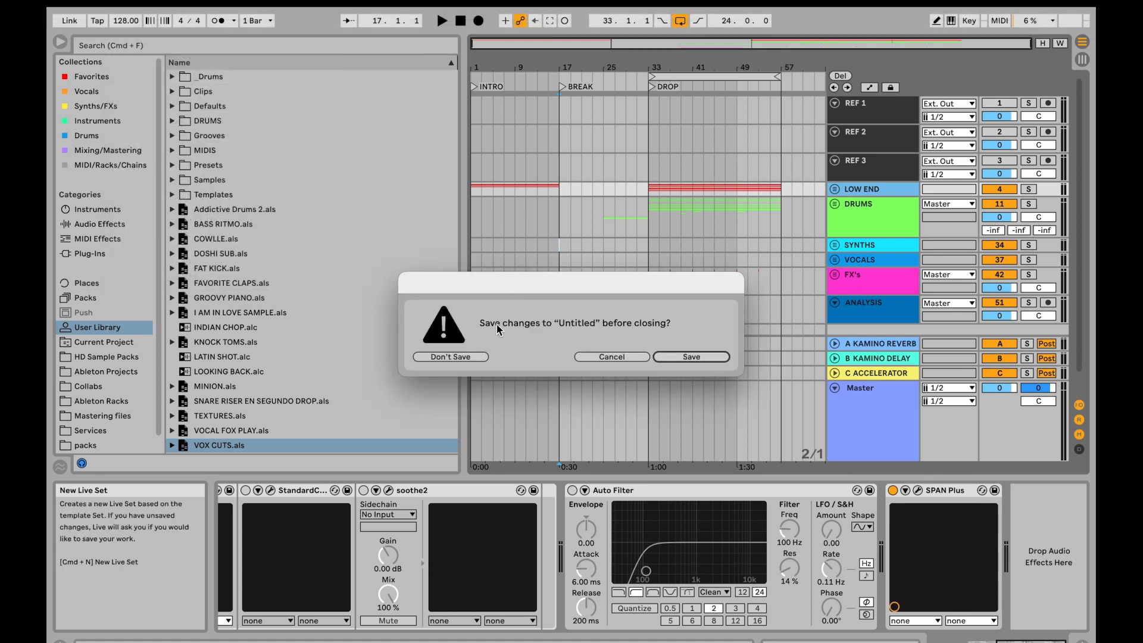
{"action": "left_click", "coordinate": [467, 357]}
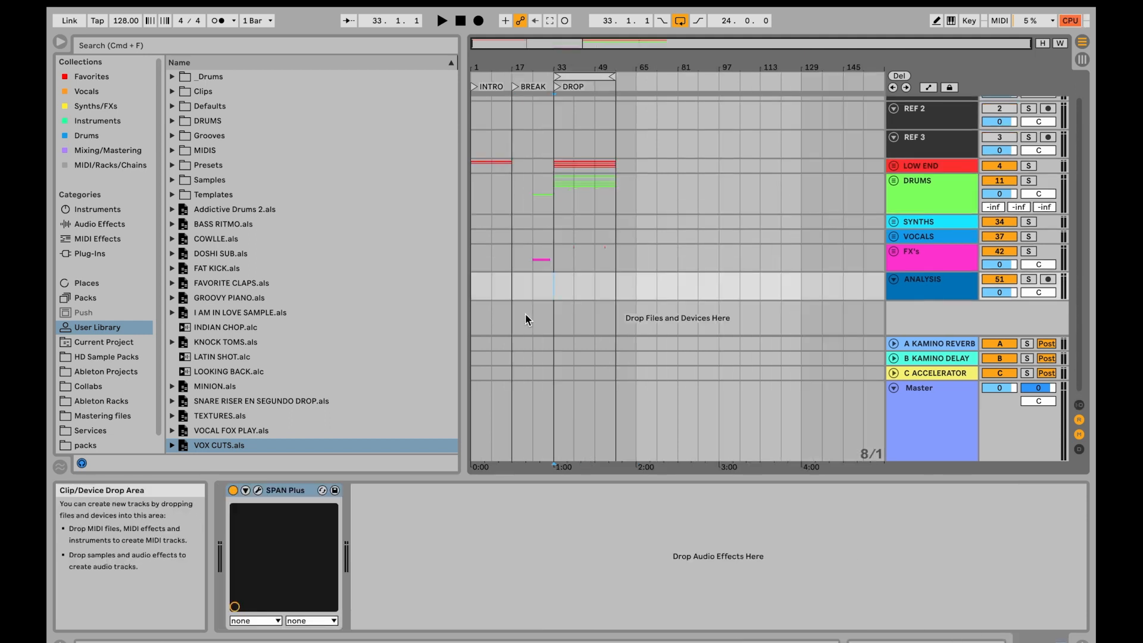
{"action": "scroll", "coordinate": [525, 313], "scroll_direction": "up", "scroll_amount": 2}
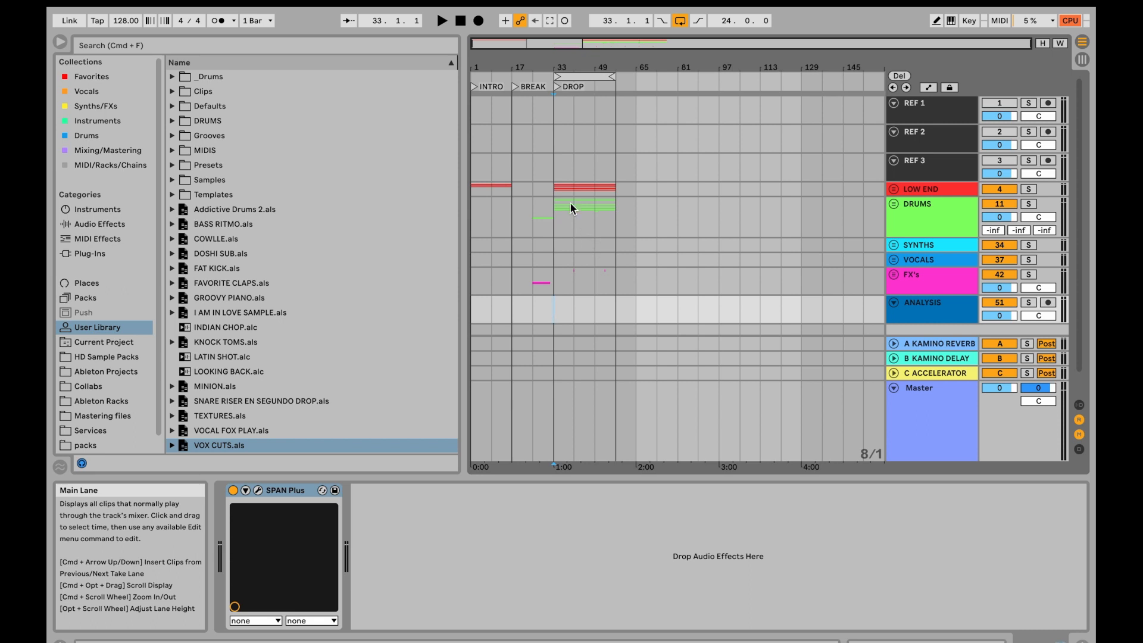
- Select the DRUMS group and unfold the LOW END group to review its kick and bass tracks
{"action": "left_click", "coordinate": [552, 219]}
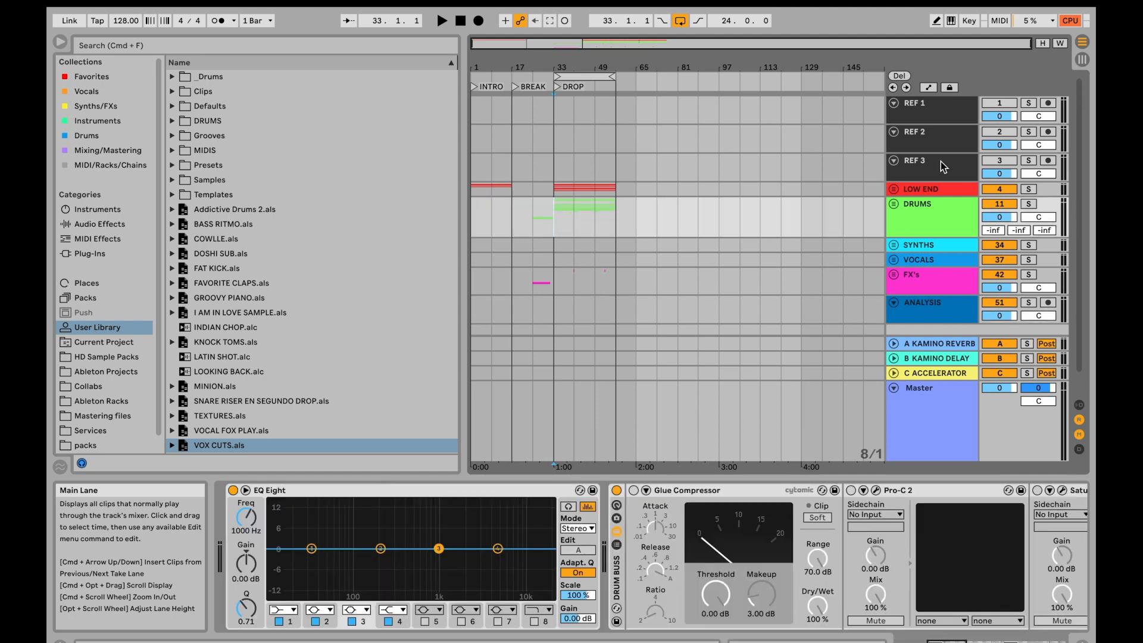
{"action": "left_click", "coordinate": [893, 203]}
{"action": "scroll", "coordinate": [538, 155], "scroll_direction": "down", "scroll_amount": 2}
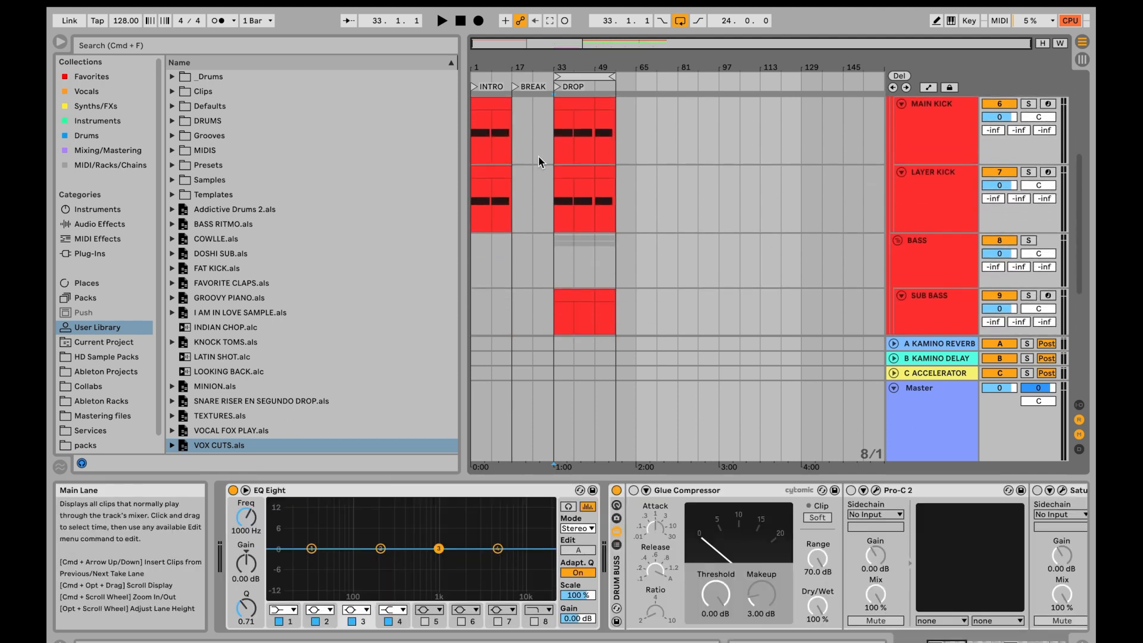
{"action": "scroll", "coordinate": [539, 155], "scroll_direction": "up", "scroll_amount": 5}
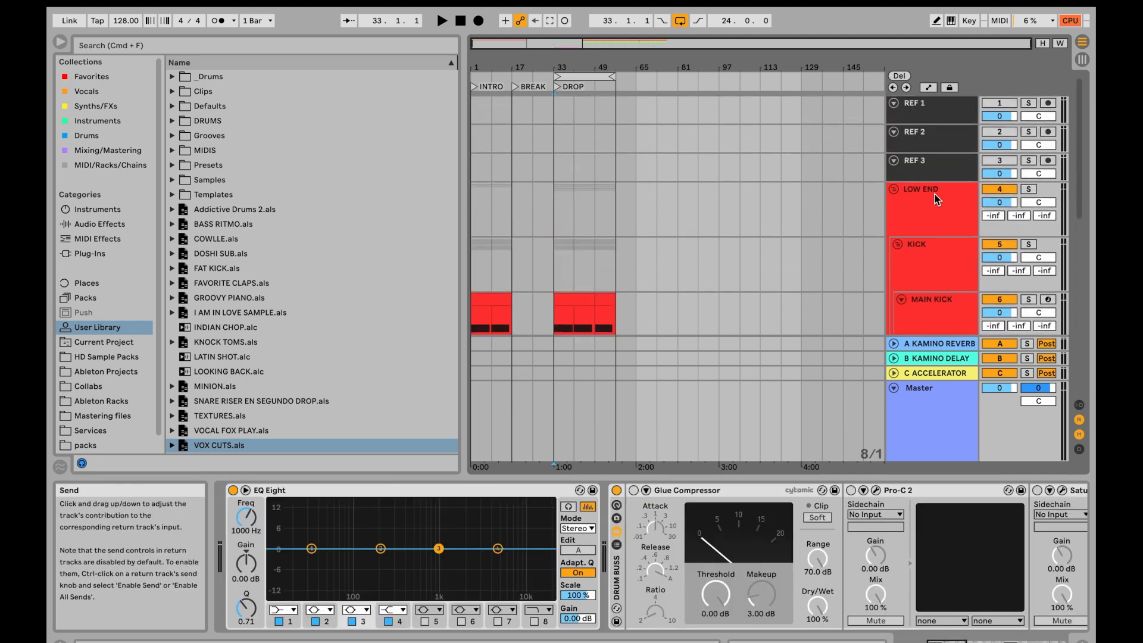
- Fold the LOW END group and unfold the DRUMS group to show the MAIN CLAP, LAYER CLAP and FILL CLAP tracks
{"action": "left_click", "coordinate": [894, 190]}
{"action": "left_click", "coordinate": [894, 205]}
{"action": "scroll", "coordinate": [781, 234], "scroll_direction": "down", "scroll_amount": 3}
{"action": "scroll", "coordinate": [780, 236], "scroll_direction": "down", "scroll_amount": 3}
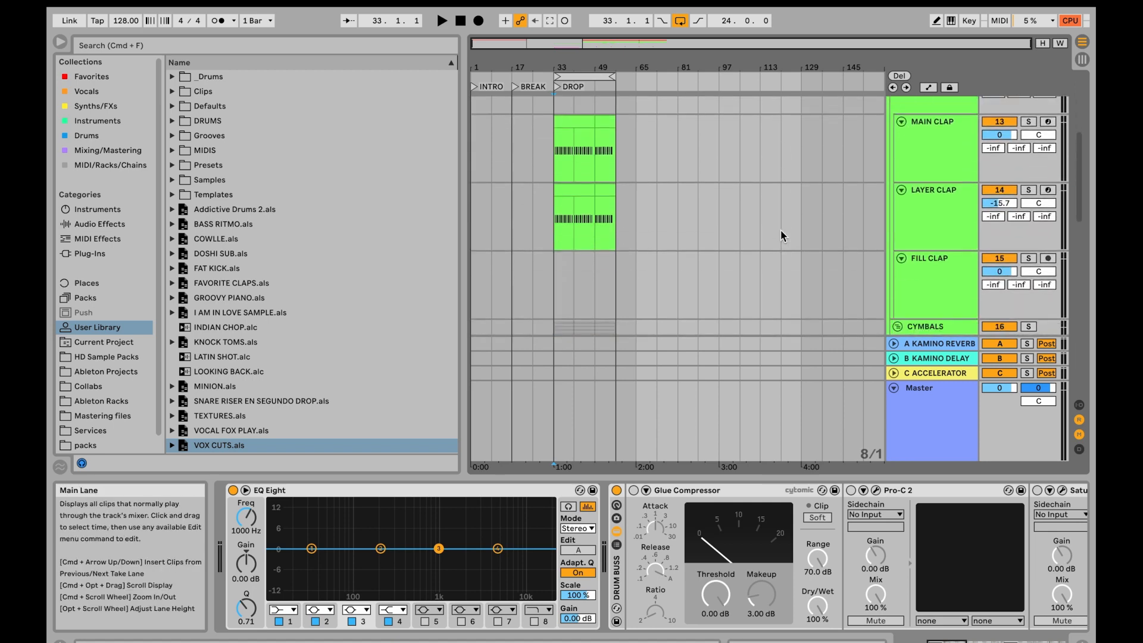
- Show the Drums collection in the browser and fold the DRUMS group back into the track overview
{"action": "left_click", "coordinate": [87, 135]}
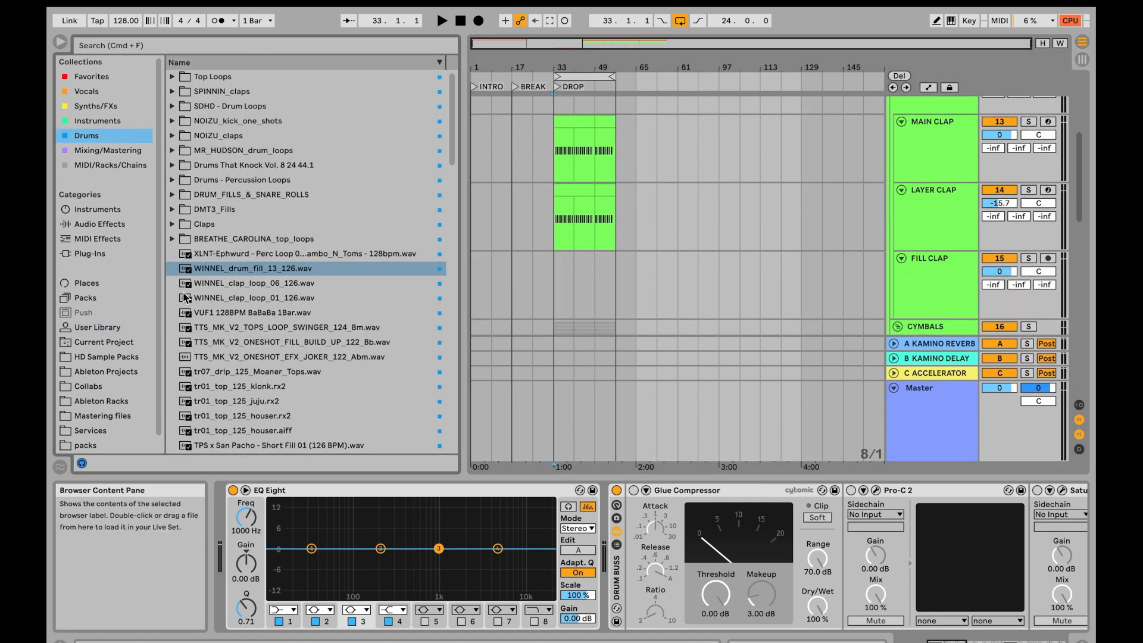
{"action": "scroll", "coordinate": [586, 287], "scroll_direction": "up", "scroll_amount": 5}
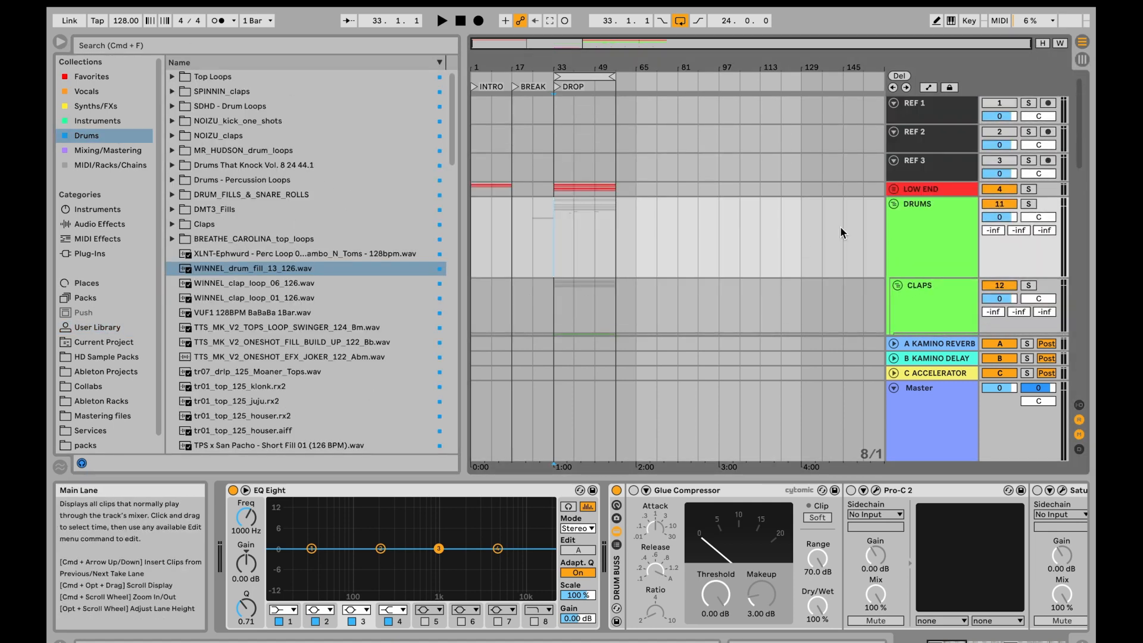
{"action": "left_click", "coordinate": [897, 285]}
{"action": "scroll", "coordinate": [725, 213], "scroll_direction": "down", "scroll_amount": 1}
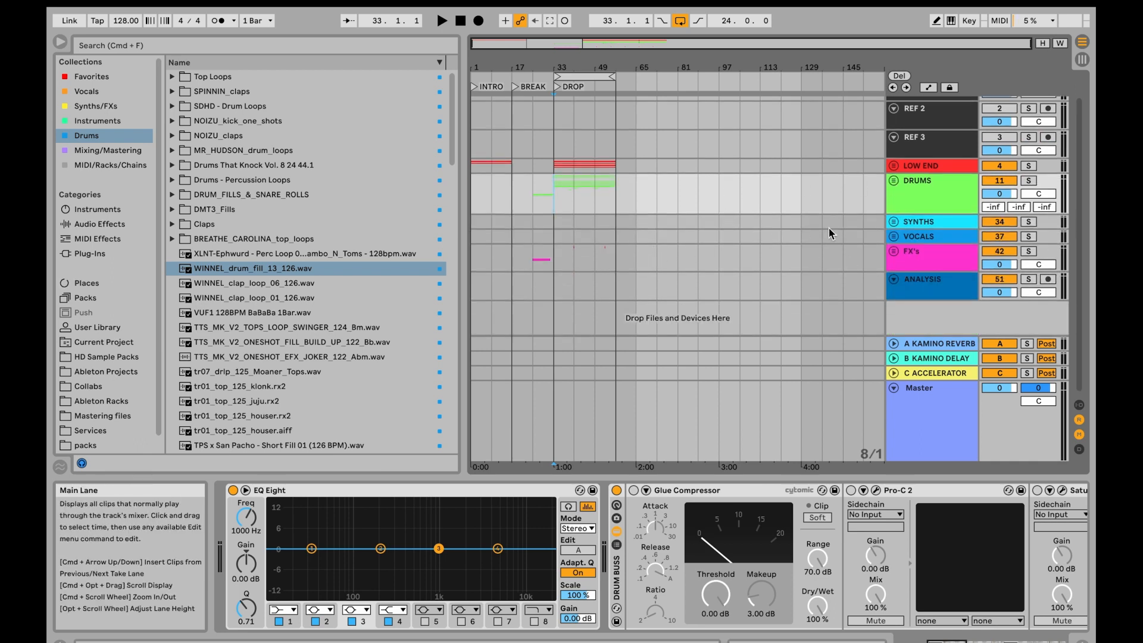
- Unfold the LOW END group, inspect the Serum instrument on the SUB BASS track, and close its plug-in window
{"action": "left_click", "coordinate": [894, 170]}
{"action": "left_click", "coordinate": [894, 165]}
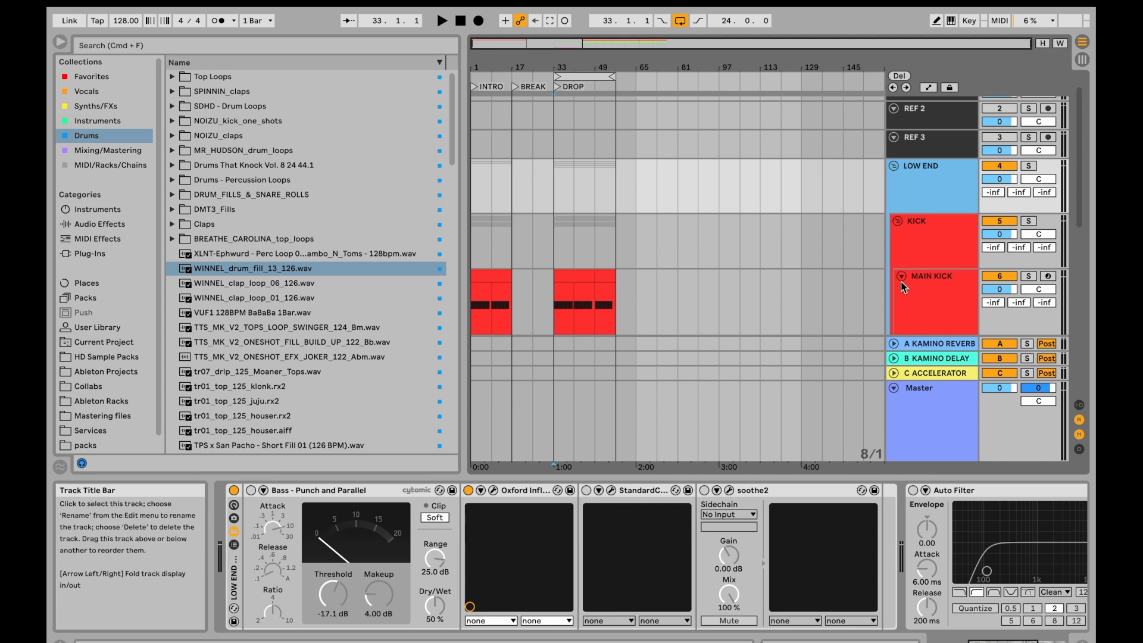
{"action": "scroll", "coordinate": [904, 287], "scroll_direction": "down", "scroll_amount": 10}
{"action": "left_click", "coordinate": [551, 199]}
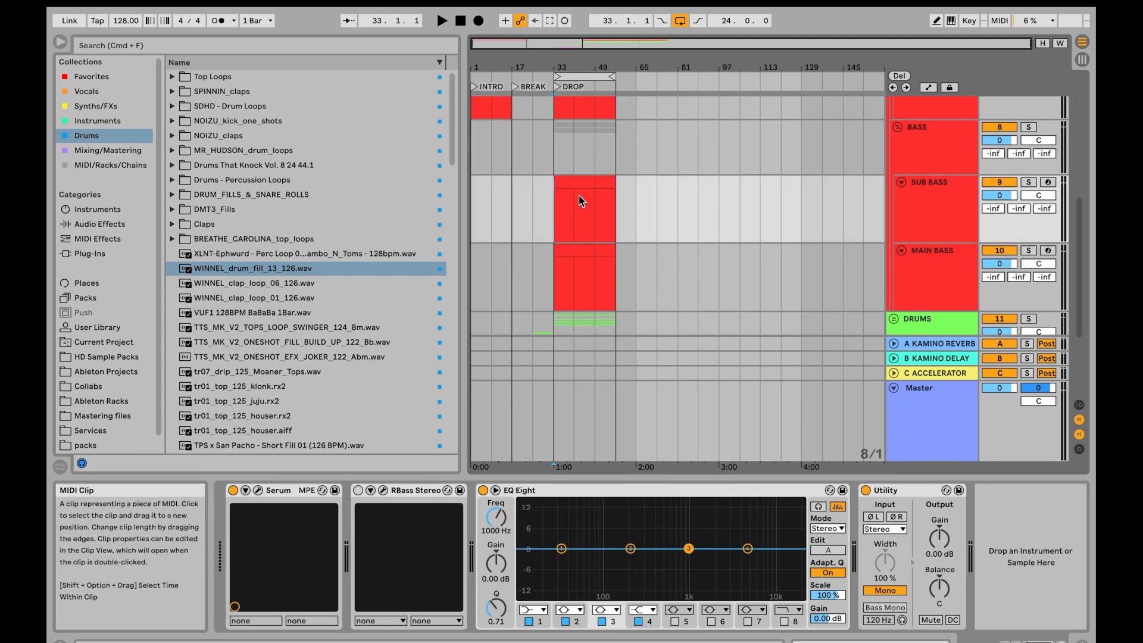
{"action": "left_click", "coordinate": [259, 492]}
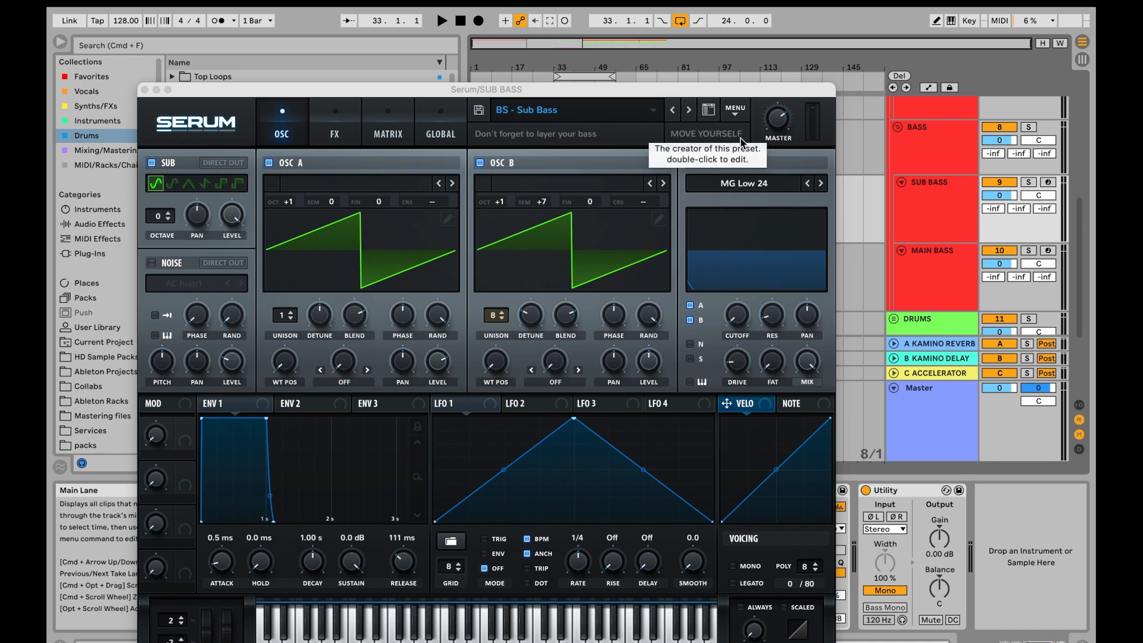
{"action": "left_click", "coordinate": [145, 90]}
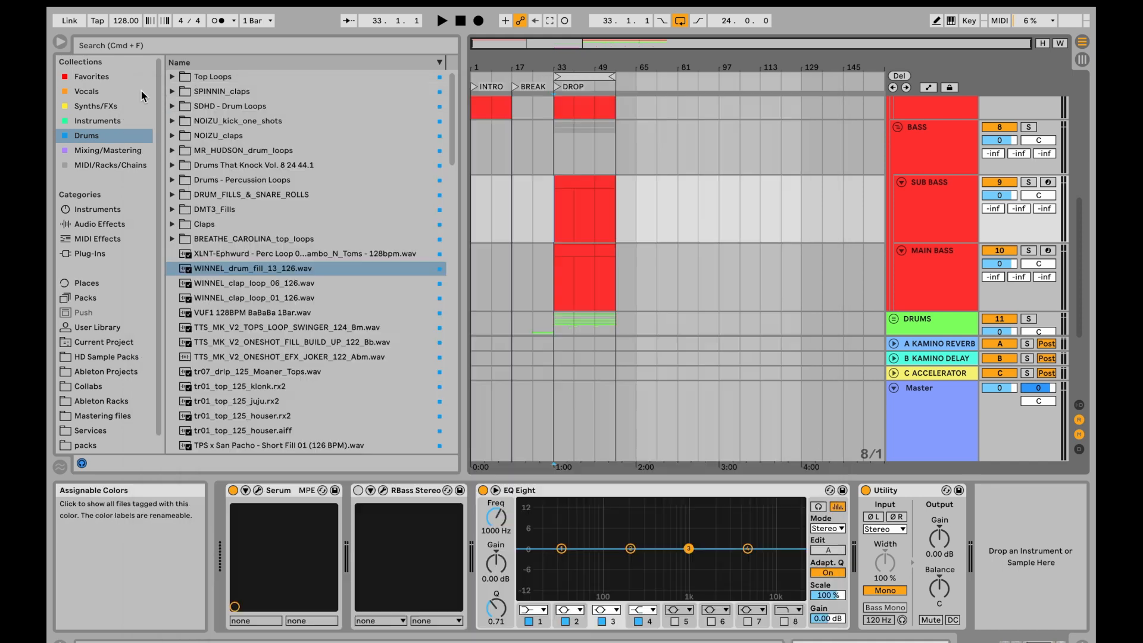
- Inspect the MAIN BASS track's device chain and fold the LOW END group back up
{"action": "left_click", "coordinate": [900, 274]}
{"action": "left_click", "coordinate": [574, 277]}
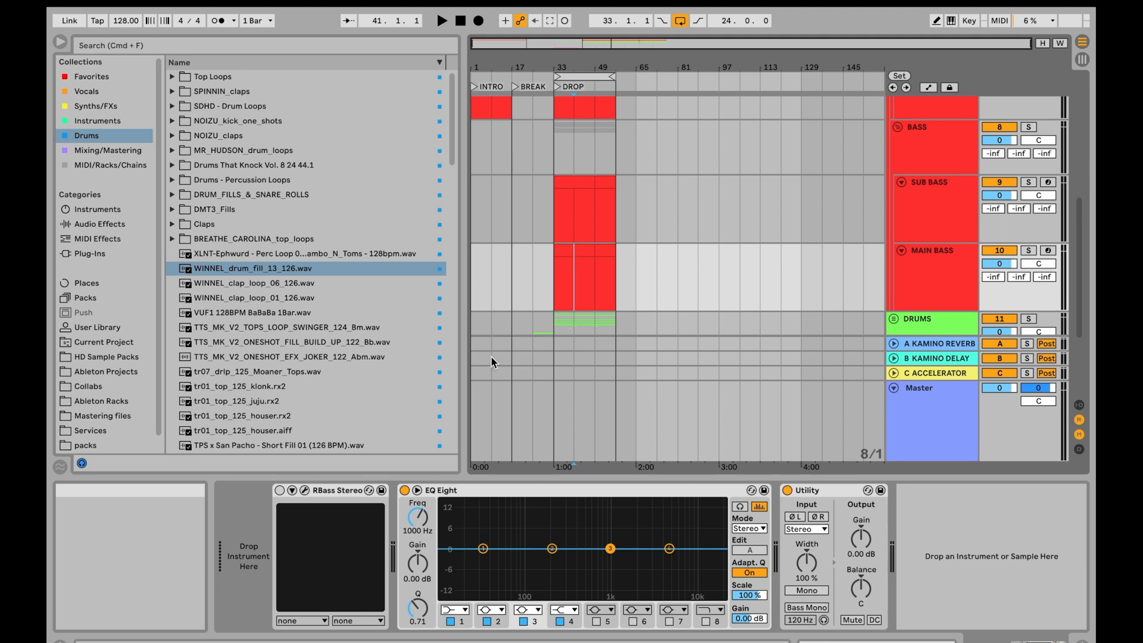
{"action": "scroll", "coordinate": [582, 311], "scroll_direction": "up", "scroll_amount": 5}
{"action": "left_click", "coordinate": [894, 189]}
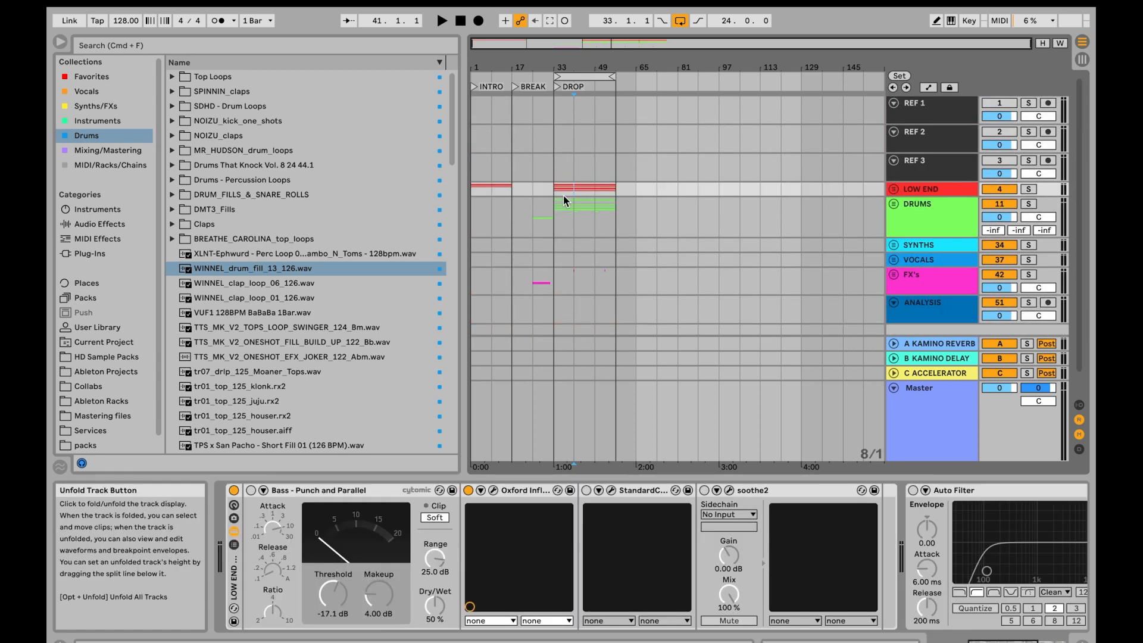
- Select the DRUMS group's clips across the whole DROP section, from bar 33 to bar 57
{"action": "left_click_drag", "start_coordinate": [551, 217], "coordinate": [617, 226]}
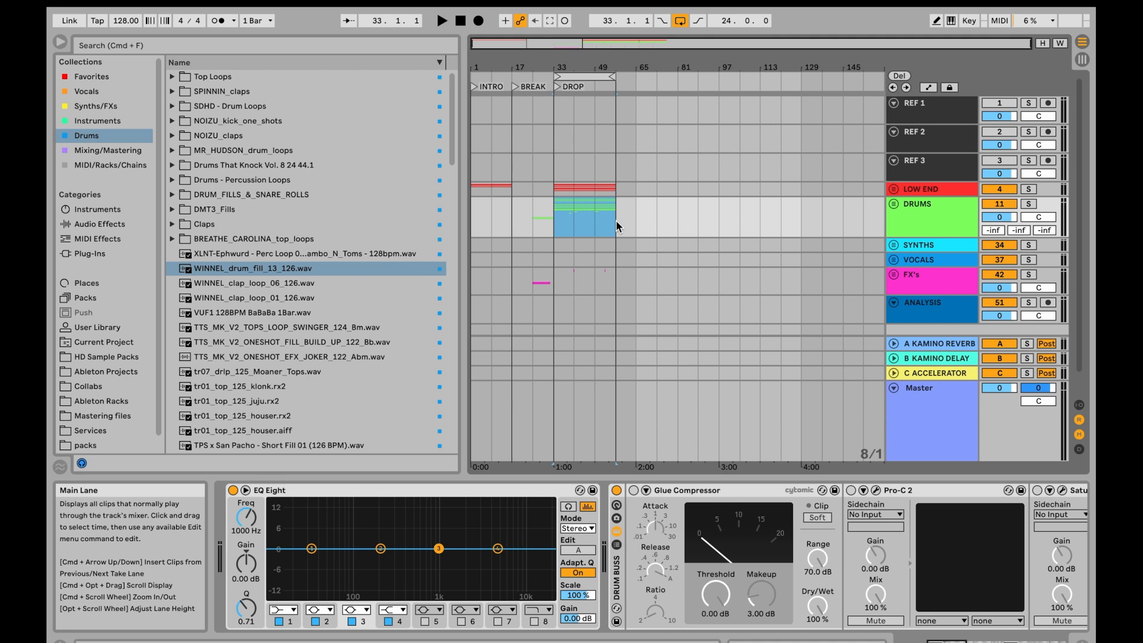
{"action": "left_click_drag", "start_coordinate": [555, 226], "coordinate": [609, 227]}
{"action": "left_click", "coordinate": [555, 225]}
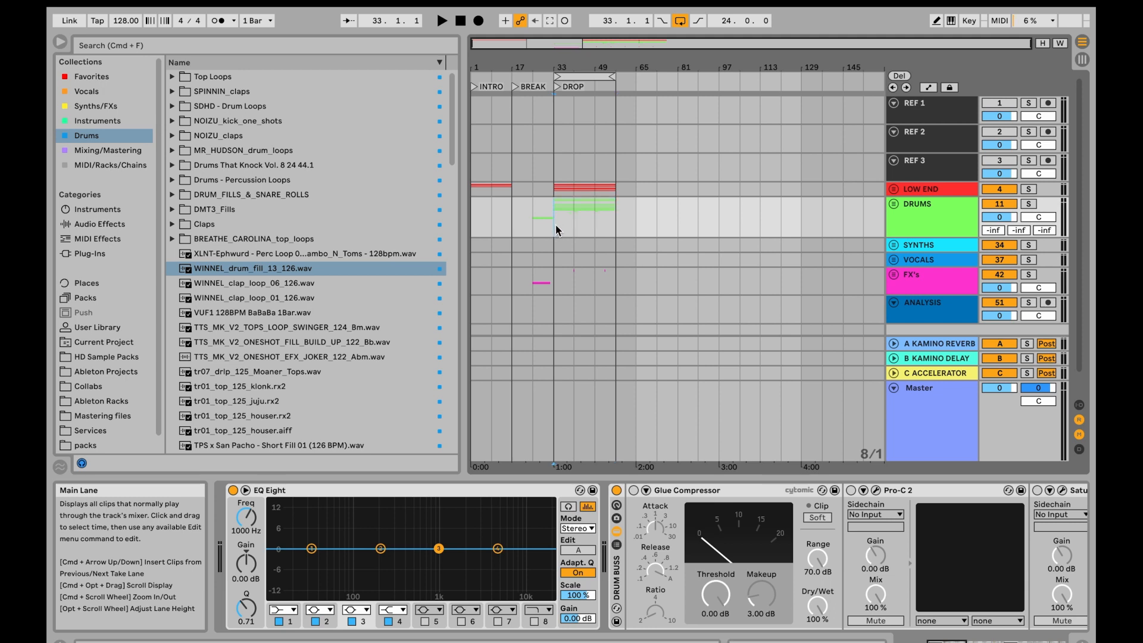
{"action": "left_click_drag", "start_coordinate": [556, 230], "coordinate": [615, 228]}
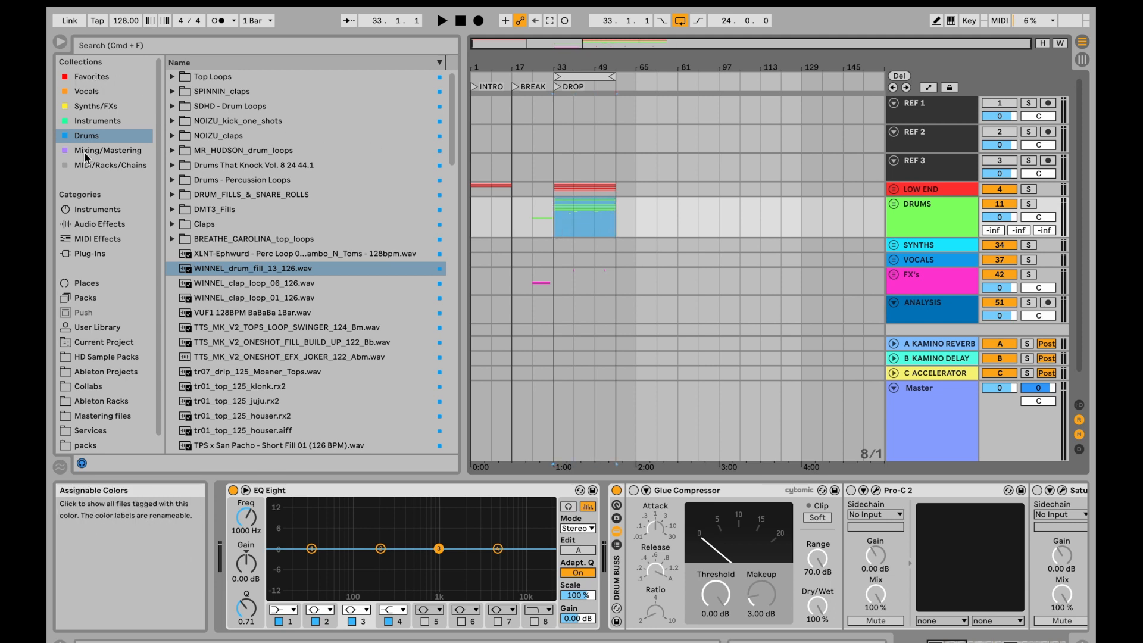